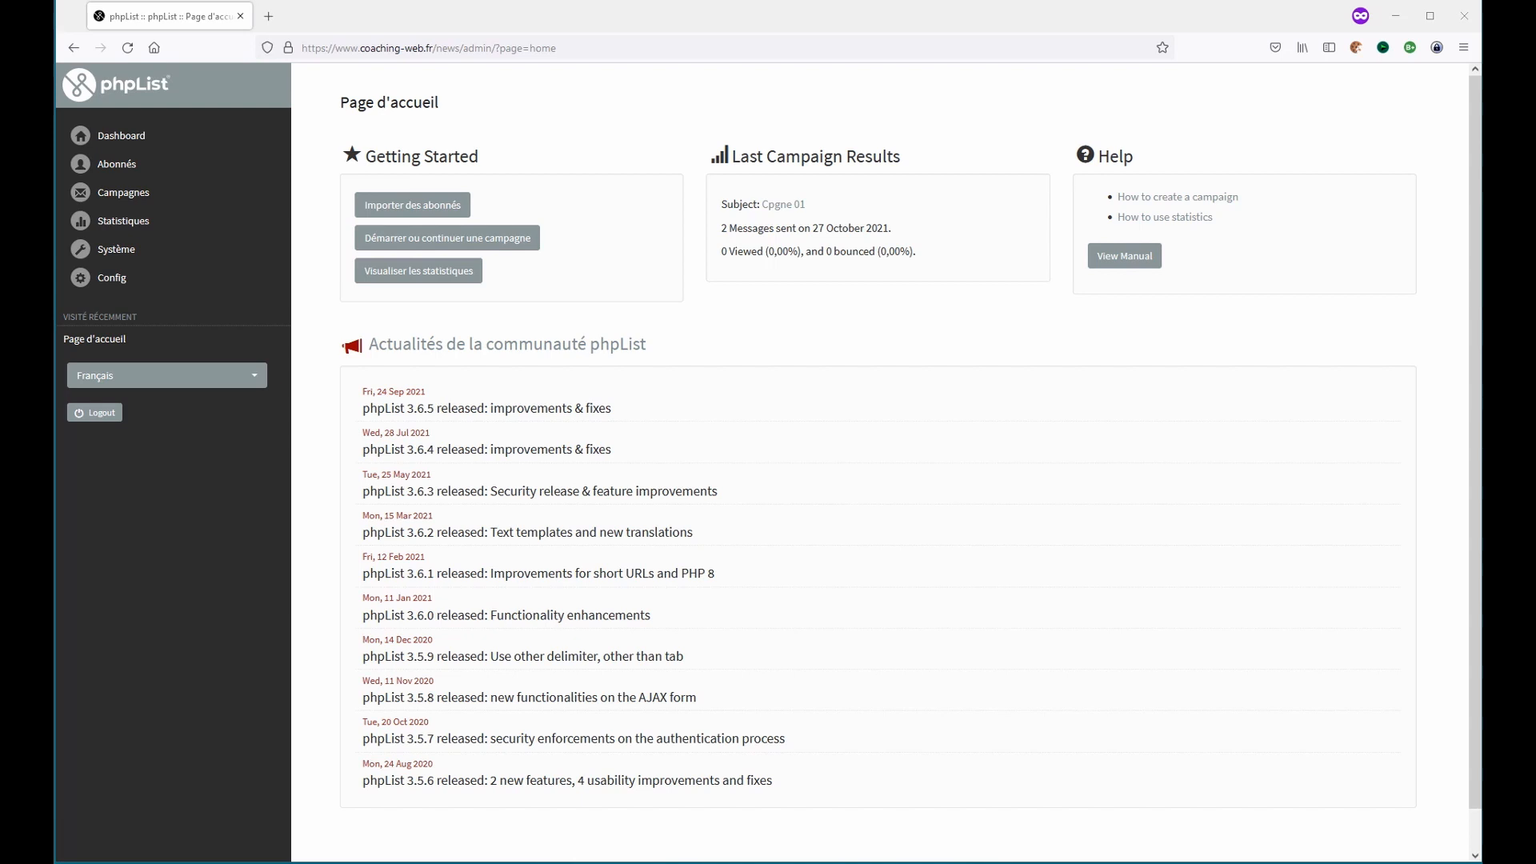
# - Open a new private-window tab and paste the phpList processqueue URL into the address bar
pyautogui.click(268, 16)
pyautogui.hotkey('ctrl', 'v')
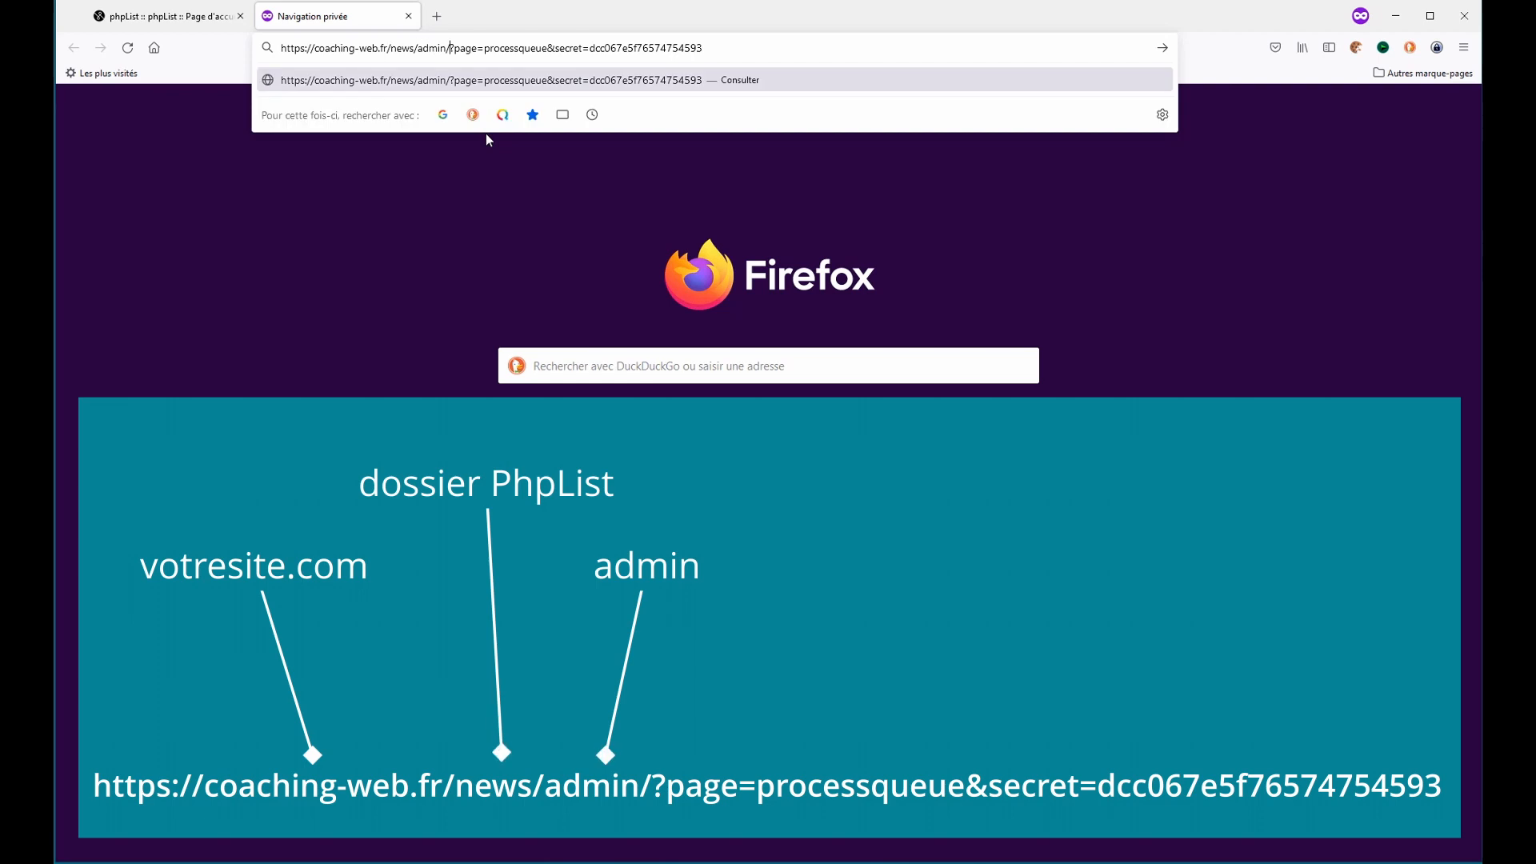
# - Examine the URL's parts, highlighting the /?page=processqueue parameter and the secret parameter
pyautogui.hotkey('shift', 'Right')
pyautogui.hotkey('shift', 'Right')
pyautogui.hotkey('shift', 'Right')
pyautogui.hotkey('shift', 'Right')
pyautogui.hotkey('shift', 'Right')
pyautogui.hotkey('shift', 'Right')
pyautogui.hotkey('shift', 'Right')
pyautogui.hotkey('shift', 'Right')
pyautogui.hotkey('shift', 'Right')
pyautogui.hotkey('shift', 'Right')
pyautogui.hotkey('shift', 'Right')
pyautogui.hotkey('shift', 'Right')
pyautogui.hotkey('shift', 'Right')
pyautogui.hotkey('shift', 'Right')
pyautogui.hotkey('shift', 'Right')
pyautogui.hotkey('shift', 'Right')
pyautogui.hotkey('shift', 'Right')
pyautogui.hotkey('shift', 'Right')
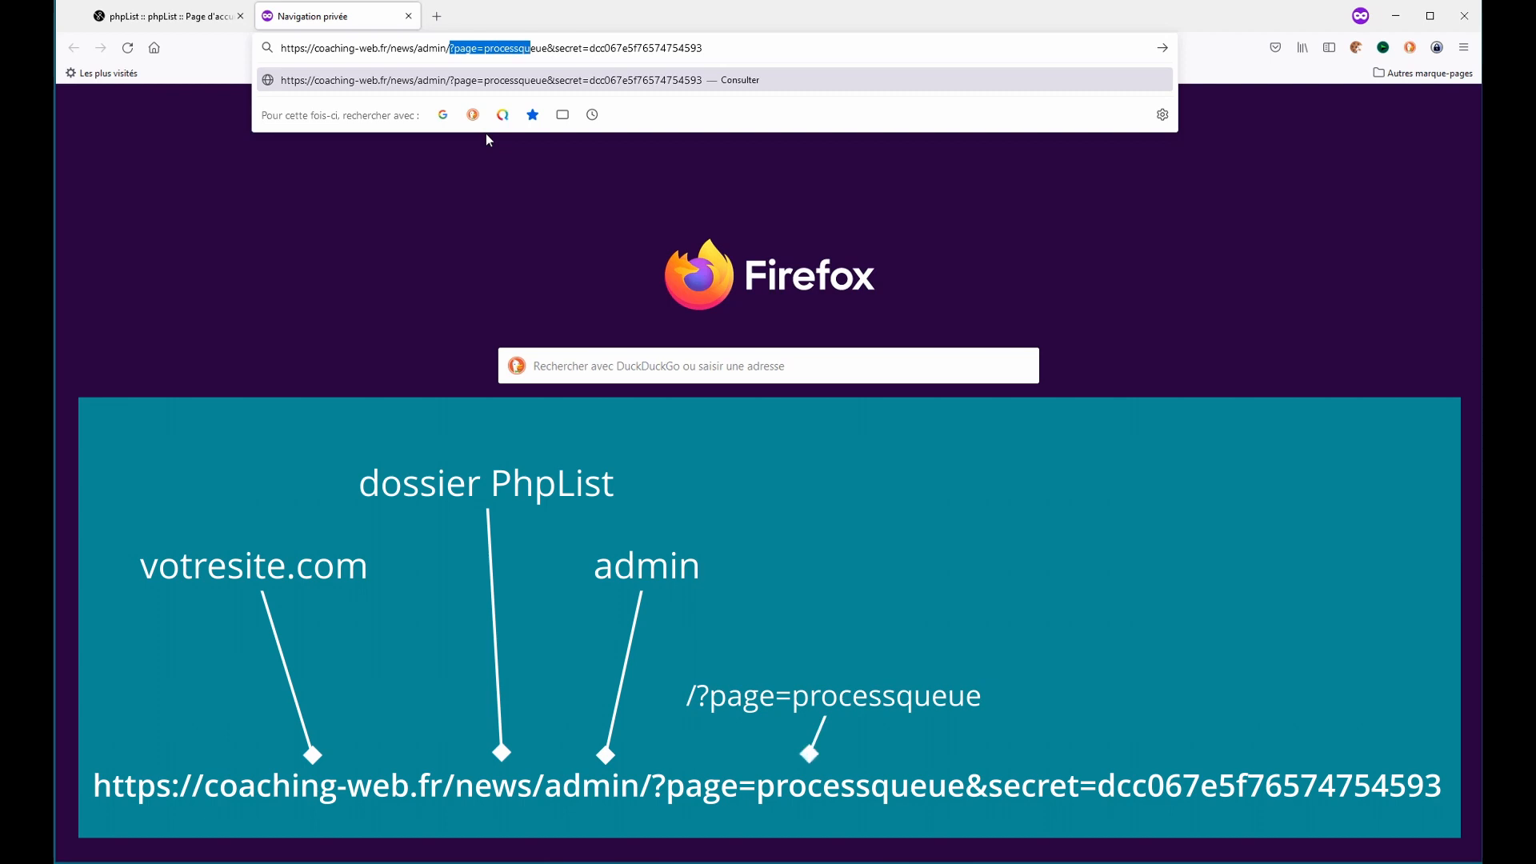
pyautogui.hotkey('shift', 'Right')
pyautogui.hotkey('shift', 'Left')
pyautogui.hotkey('shift', 'Left')
pyautogui.hotkey('shift', 'Right')
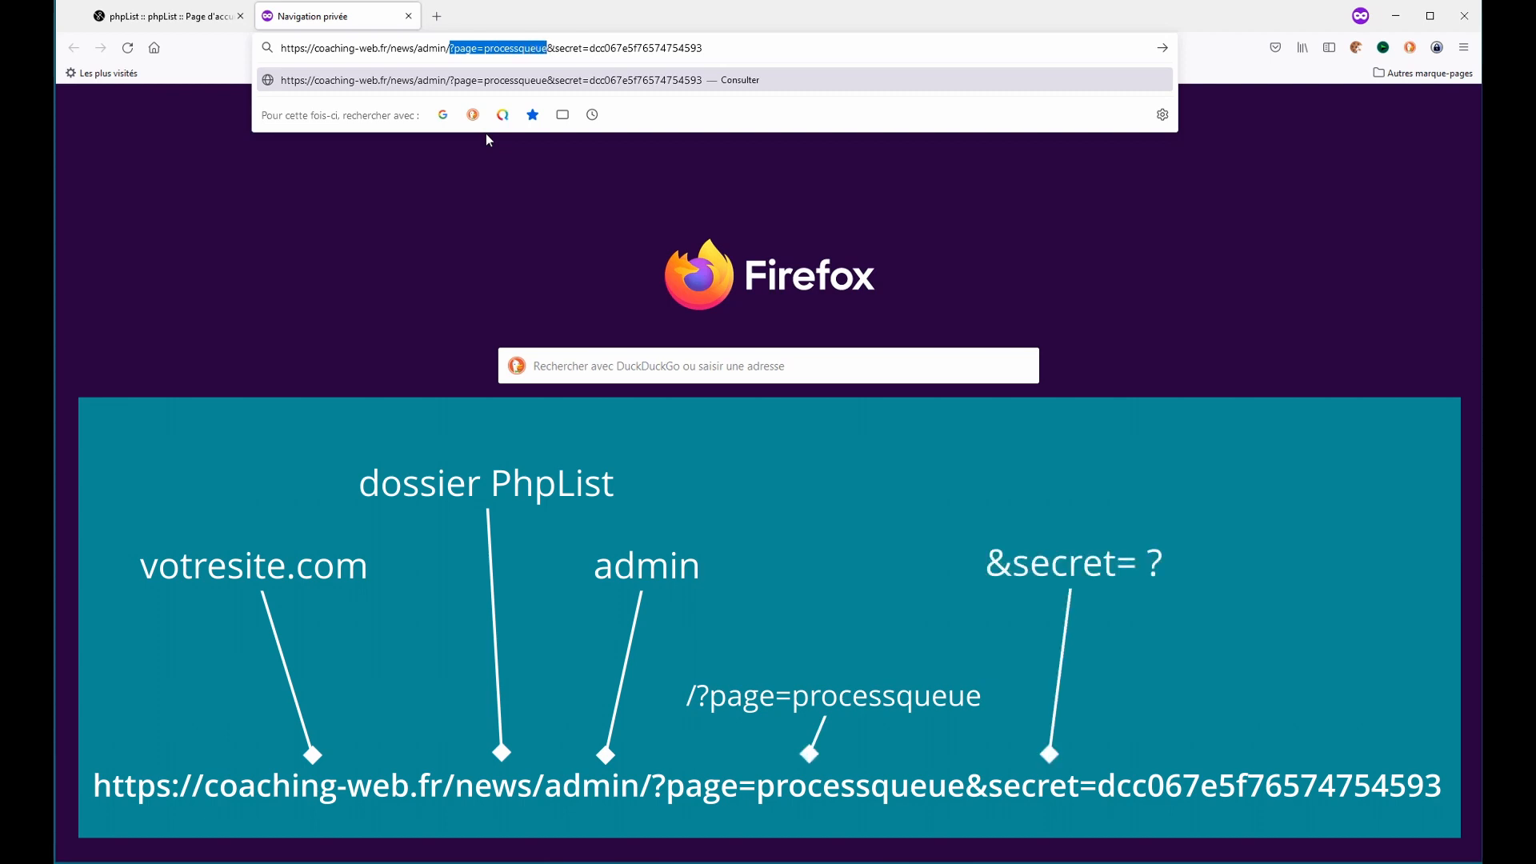
pyautogui.hotkey('shift', 'Right')
pyautogui.hotkey('shift', 'Right')
pyautogui.hotkey('shift', 'Right')
pyautogui.hotkey('shift', 'Right')
pyautogui.hotkey('shift', 'Right')
pyautogui.hotkey('shift', 'Right')
pyautogui.hotkey('shift', 'Right')
pyautogui.hotkey('shift', 'End')
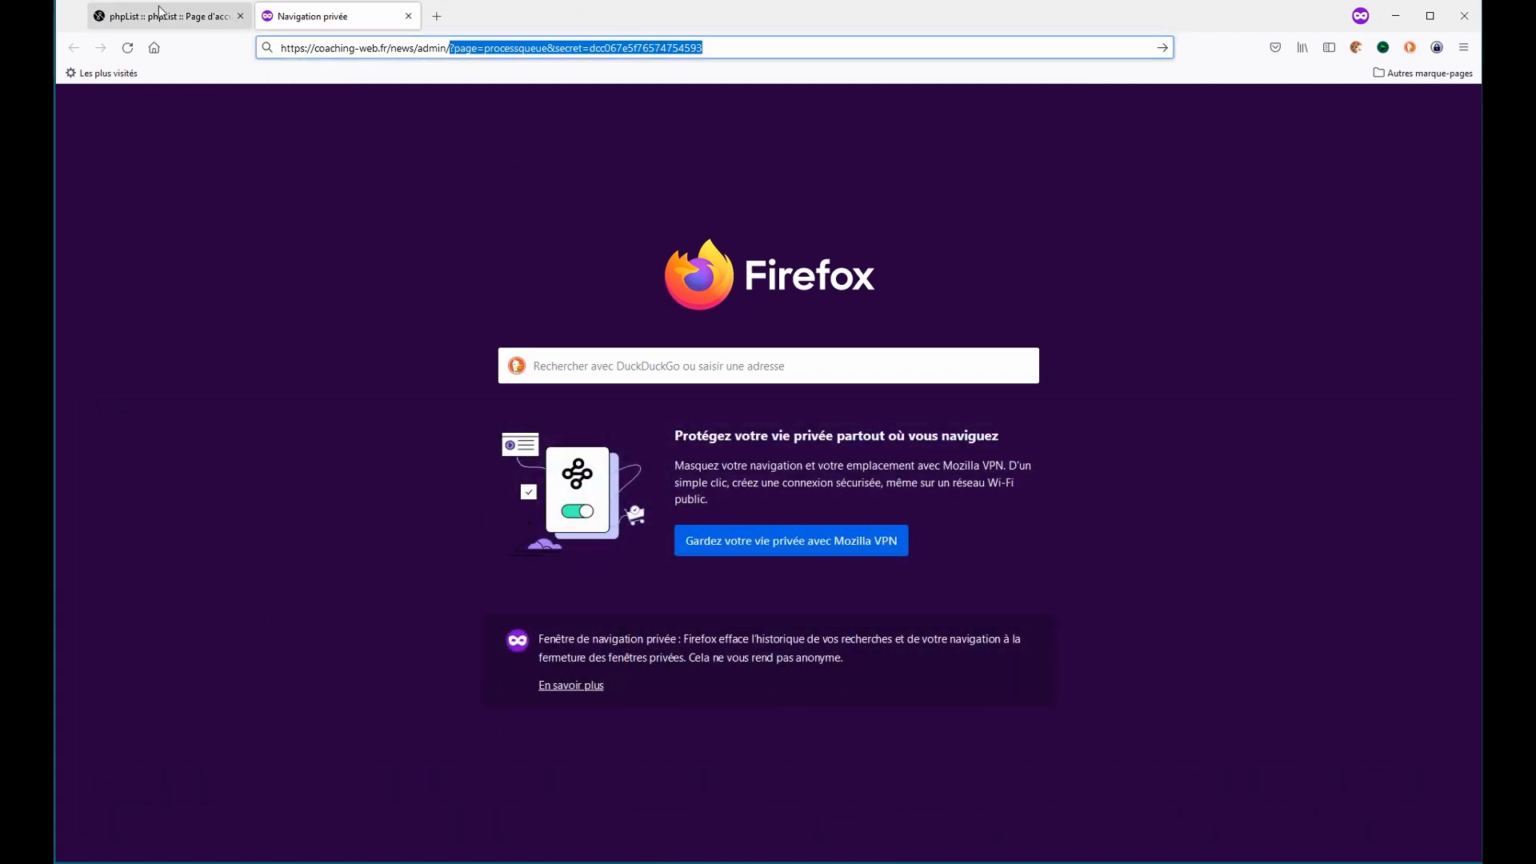
# - Open the phpList Config Paramètres page and select the value of the remote processing secret code
pyautogui.click(161, 15)
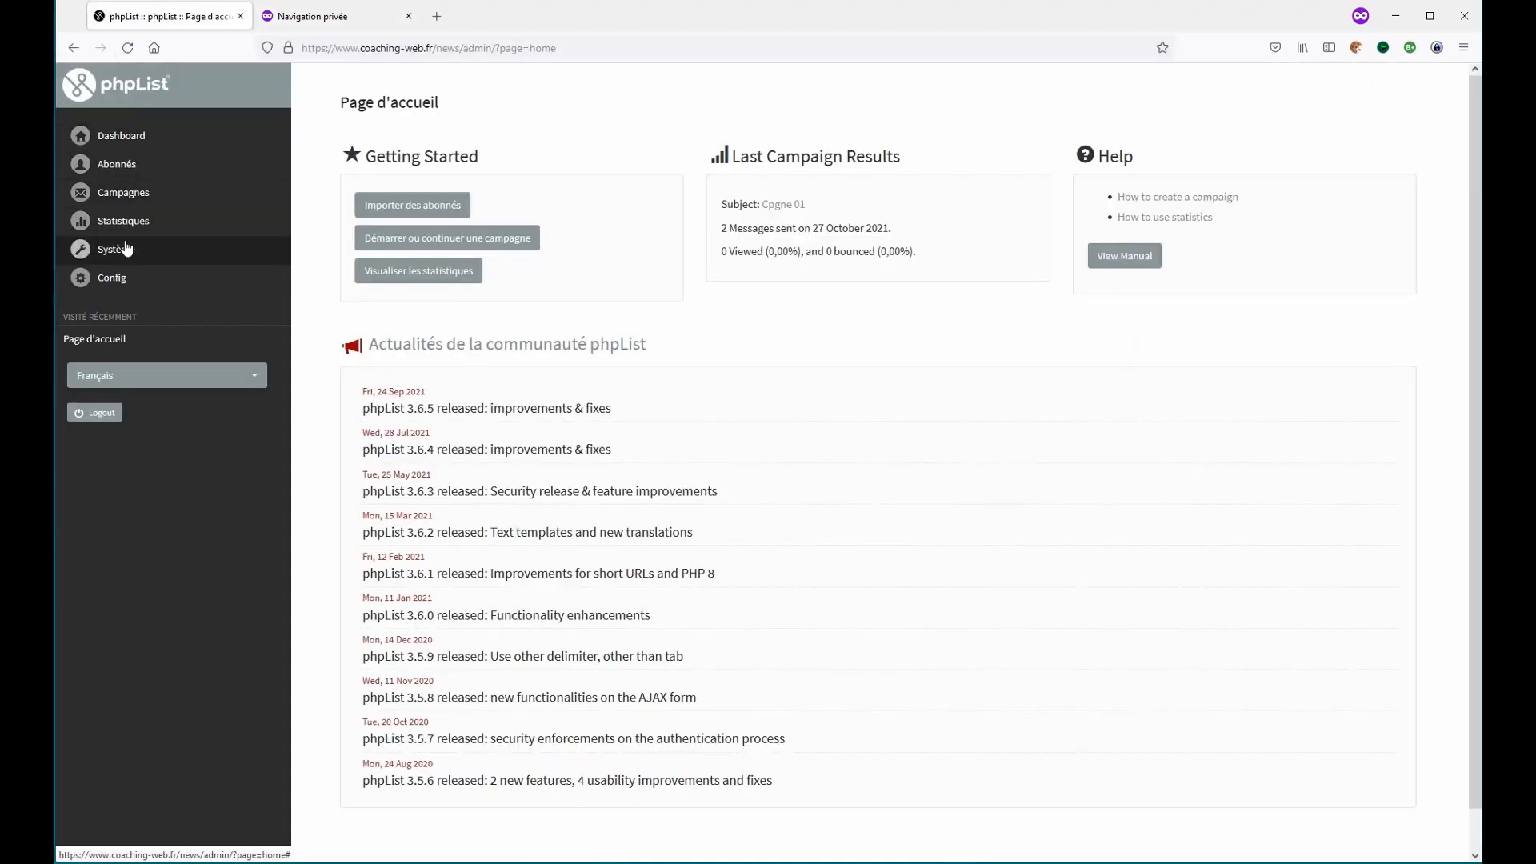
pyautogui.click(114, 288)
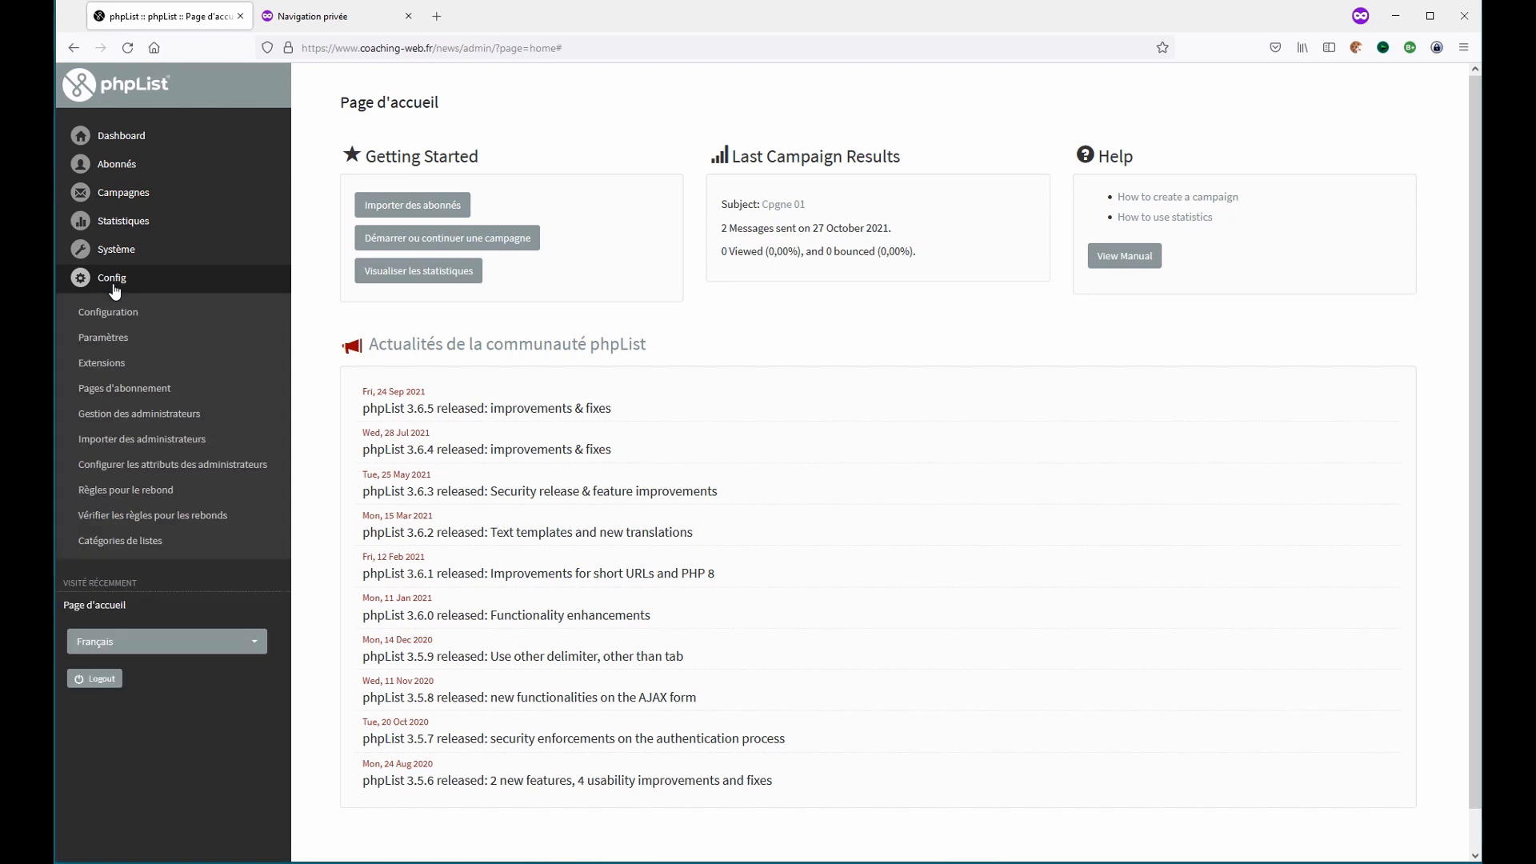
pyautogui.click(119, 340)
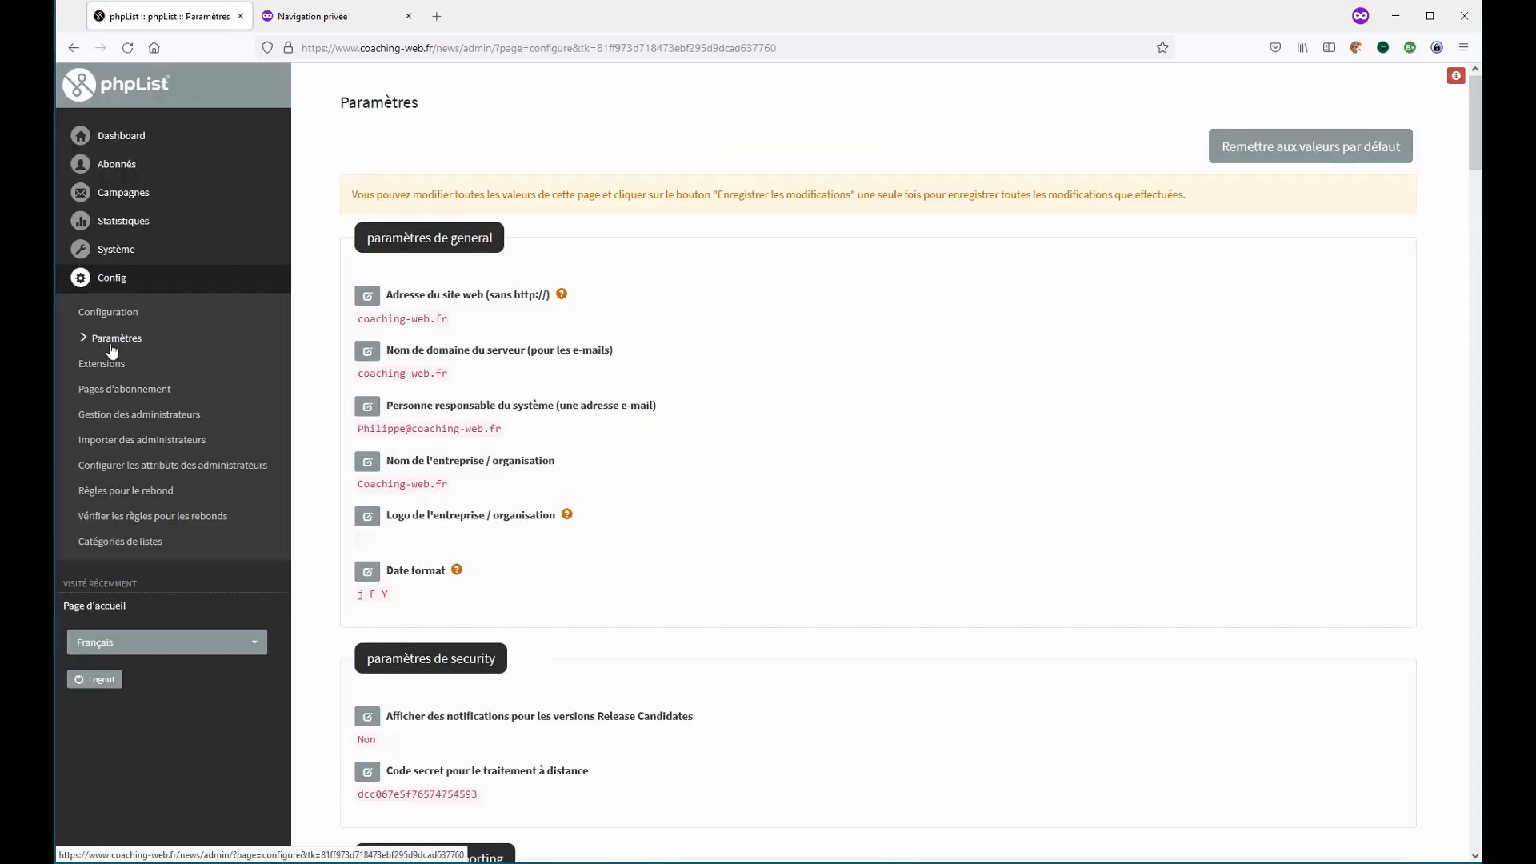
pyautogui.scroll(-5, 532, 443)
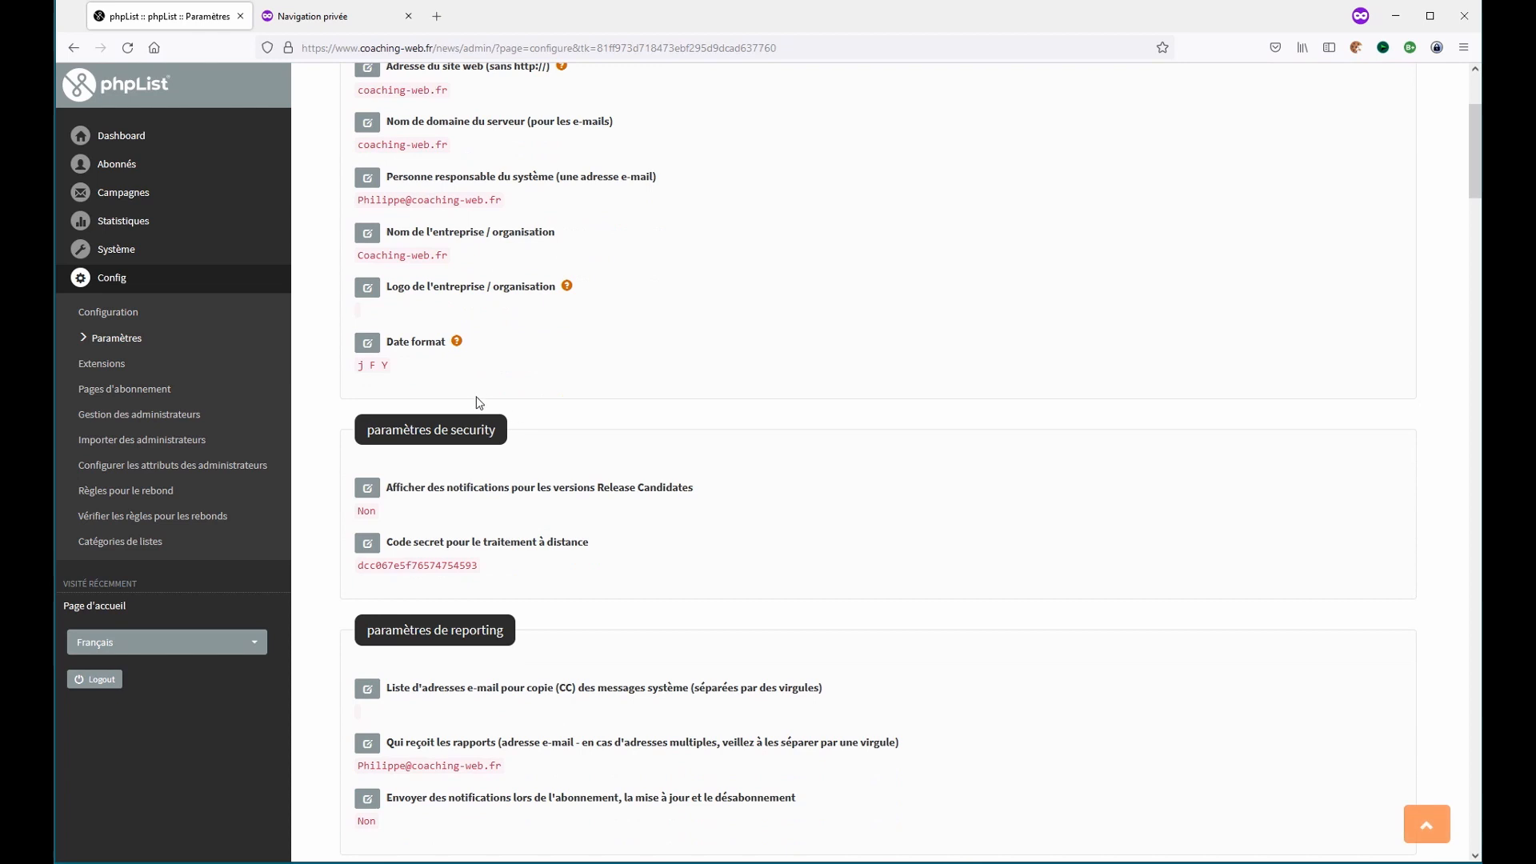
pyautogui.moveTo(403, 547); pyautogui.dragTo(608, 543)
pyautogui.click(608, 542)
pyautogui.moveTo(359, 567); pyautogui.dragTo(480, 566)
pyautogui.hotkey('ctrl', 'c')
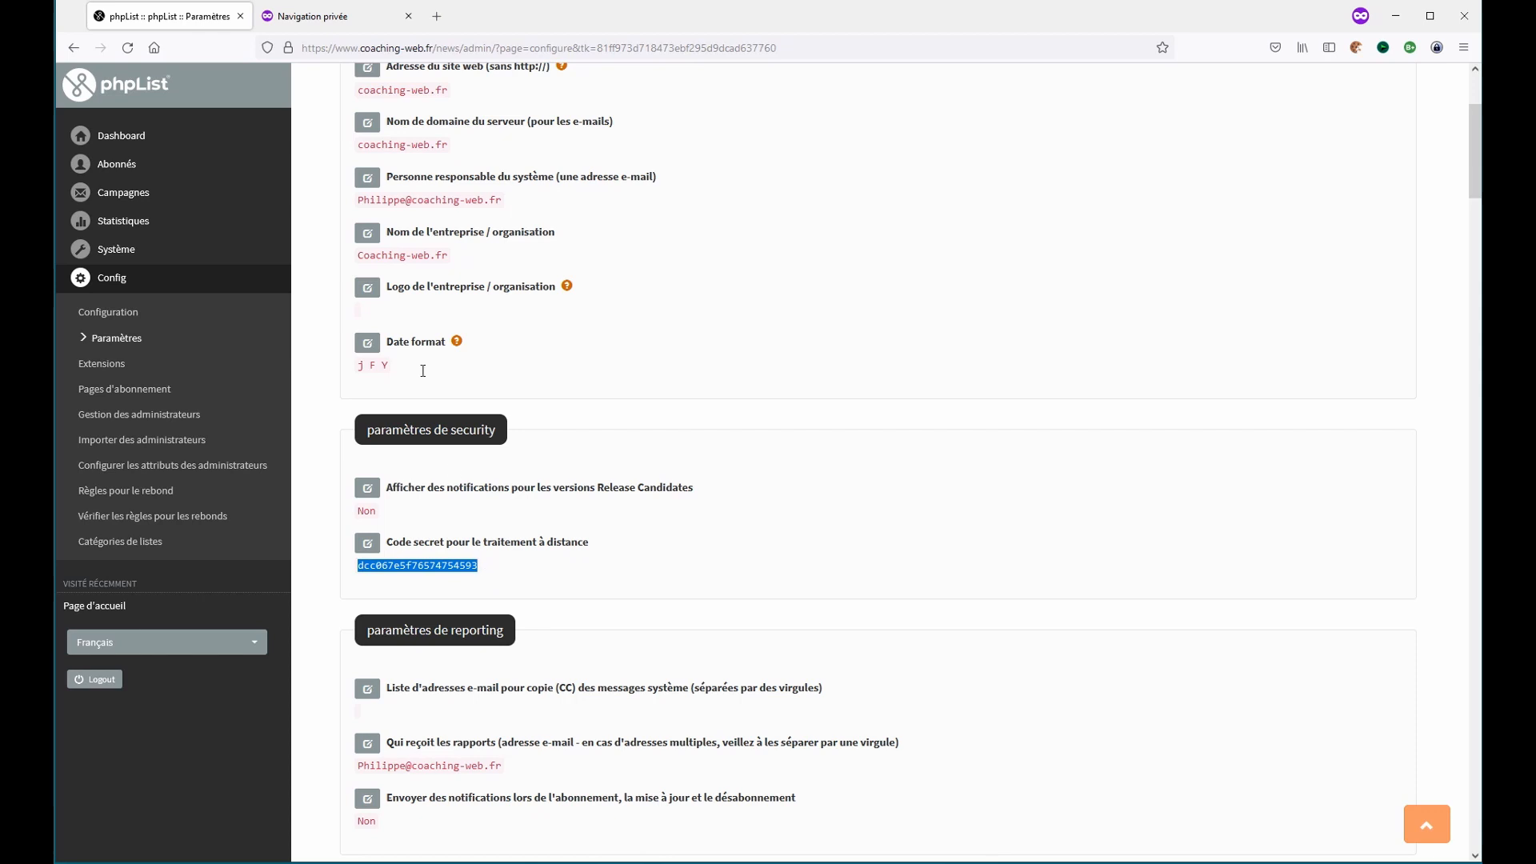
# - Replace the URL's secret value with the copied remote processing secret code and load the processqueue page
pyautogui.click(332, 18)
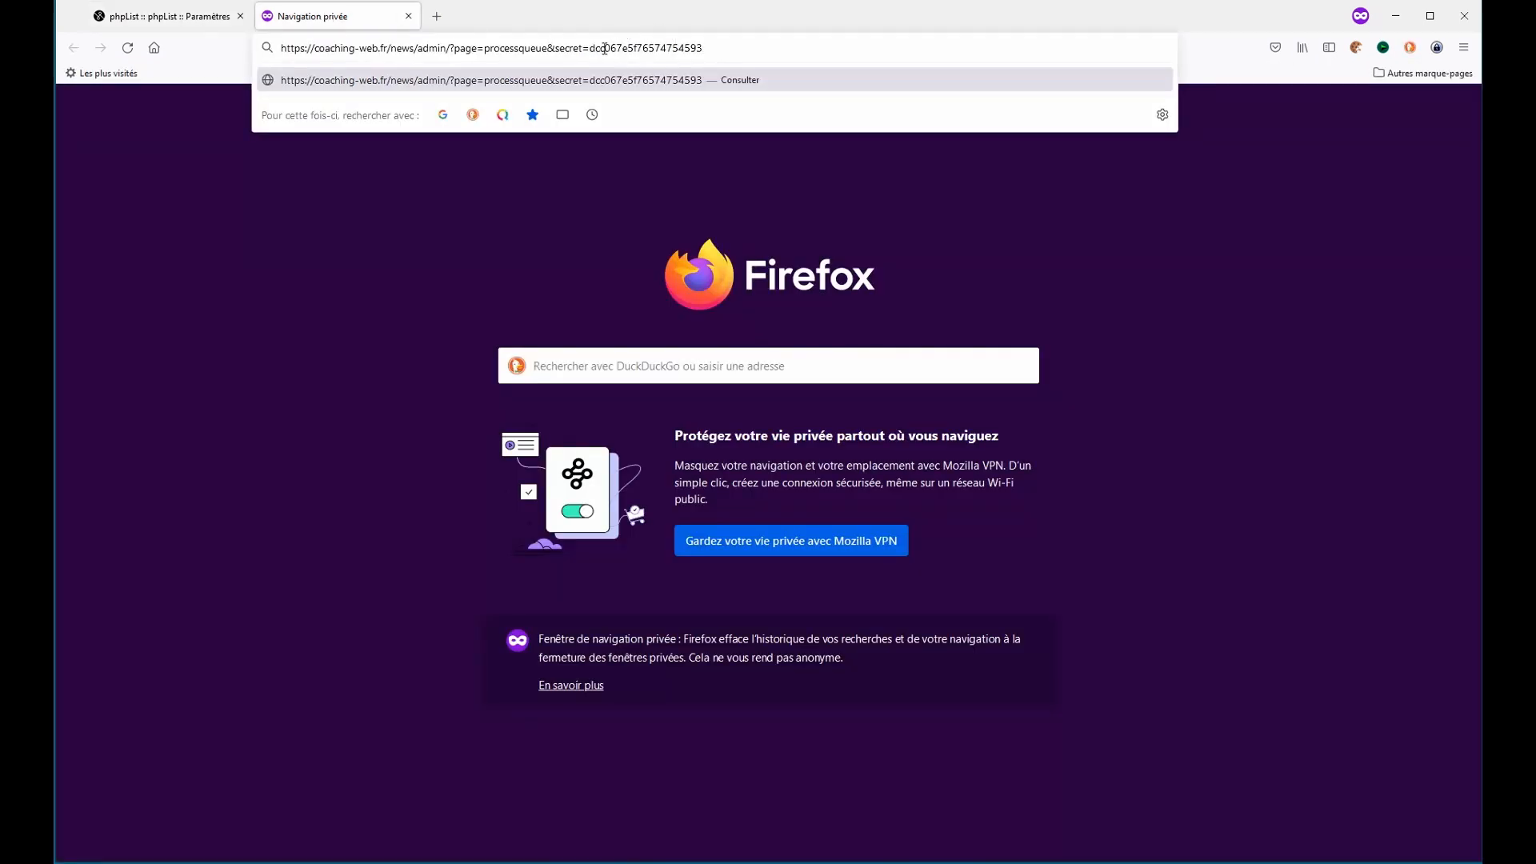
pyautogui.moveTo(590, 48); pyautogui.dragTo(739, 56)
pyautogui.hotkey('ctrl', 'v')
pyautogui.press('Return')
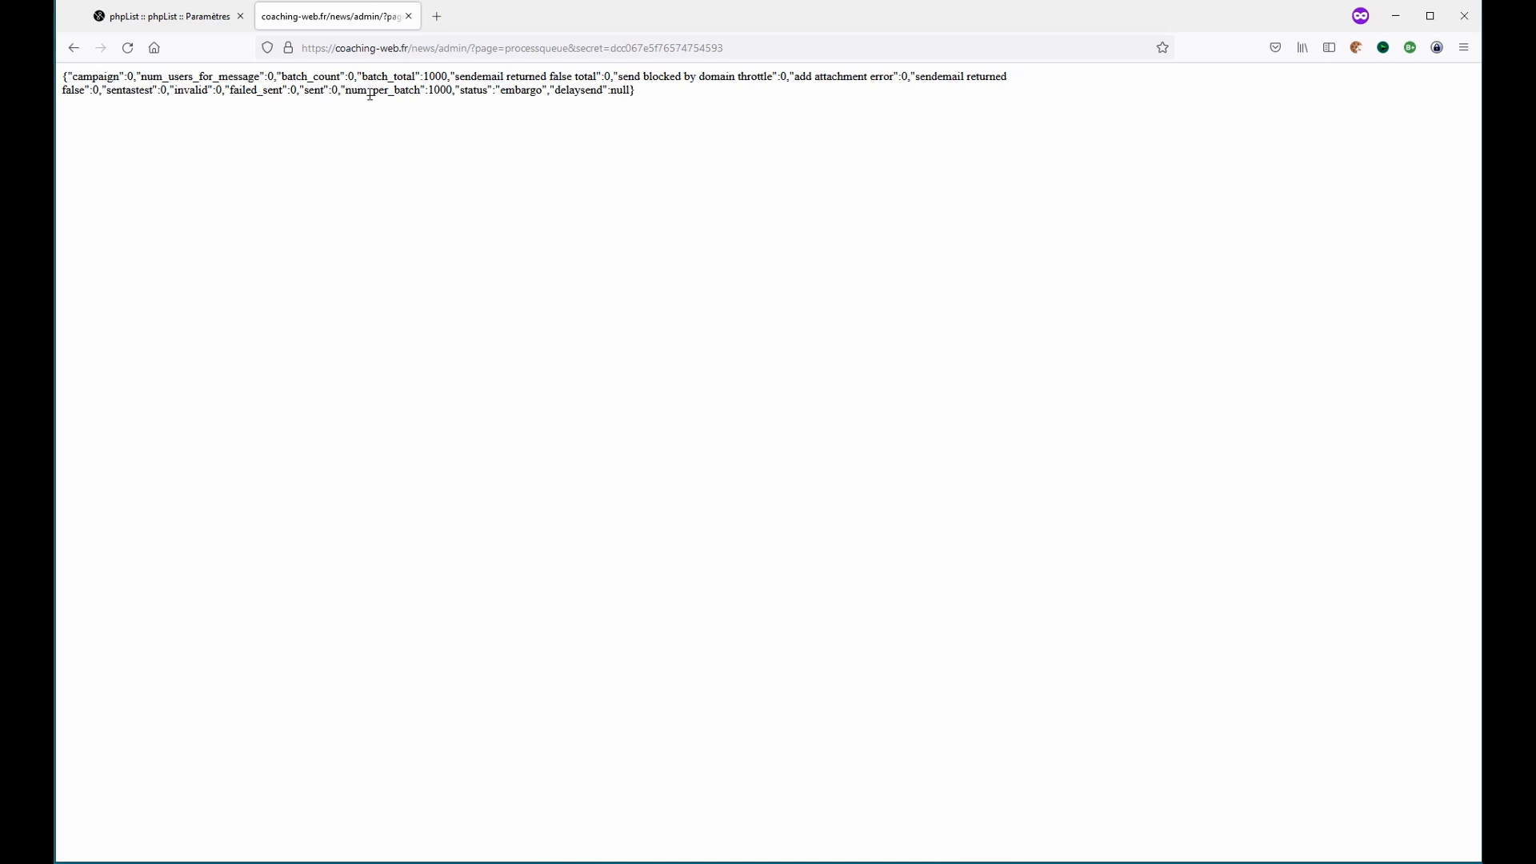
# - Copy the processqueue URL from the address bar and switch to the Notepad document
pyautogui.click(370, 48)
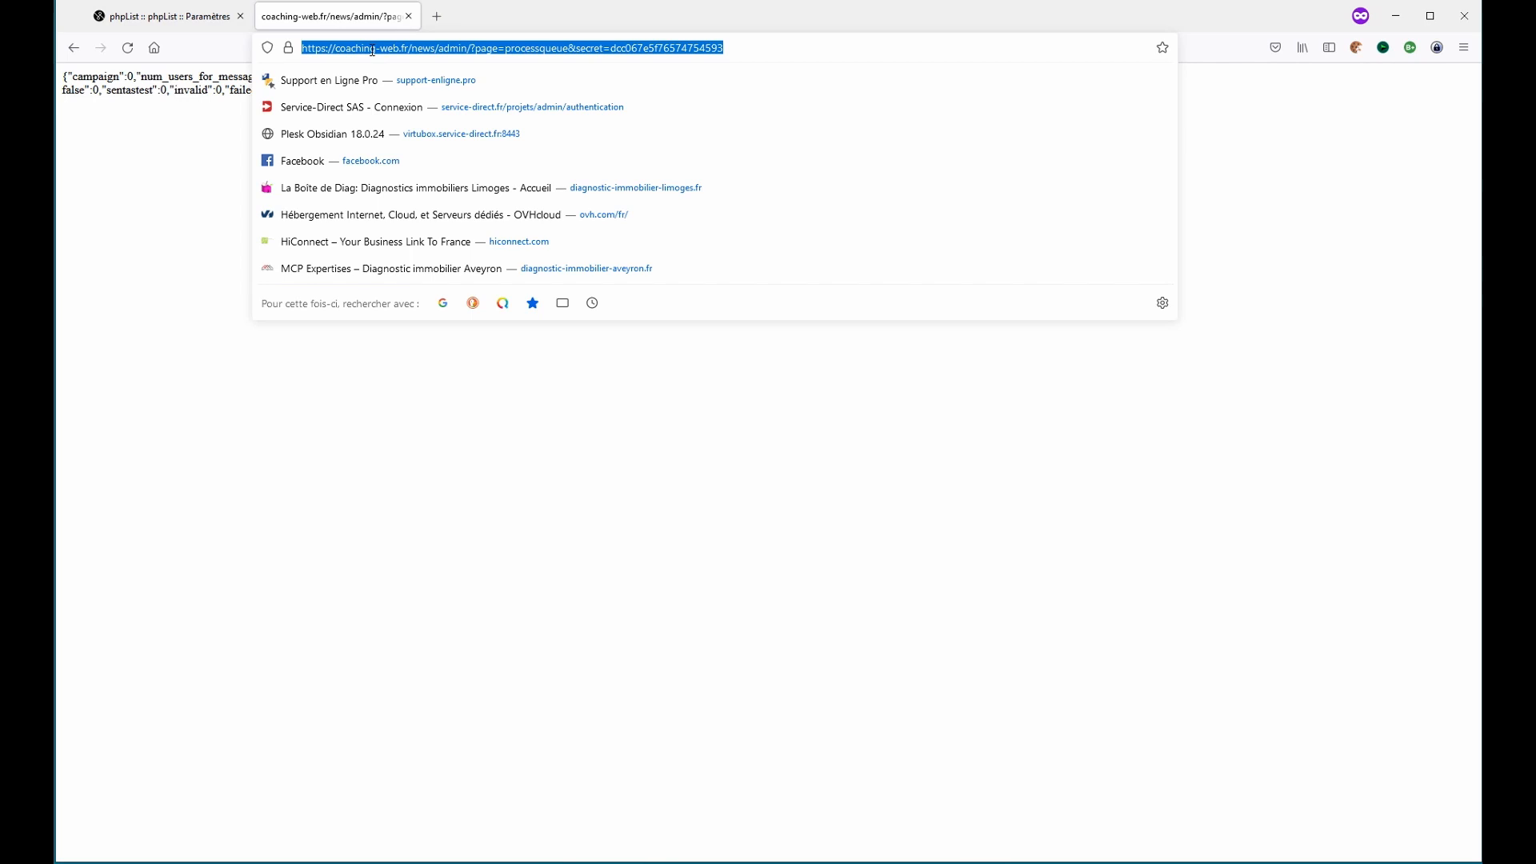
pyautogui.click(347, 405)
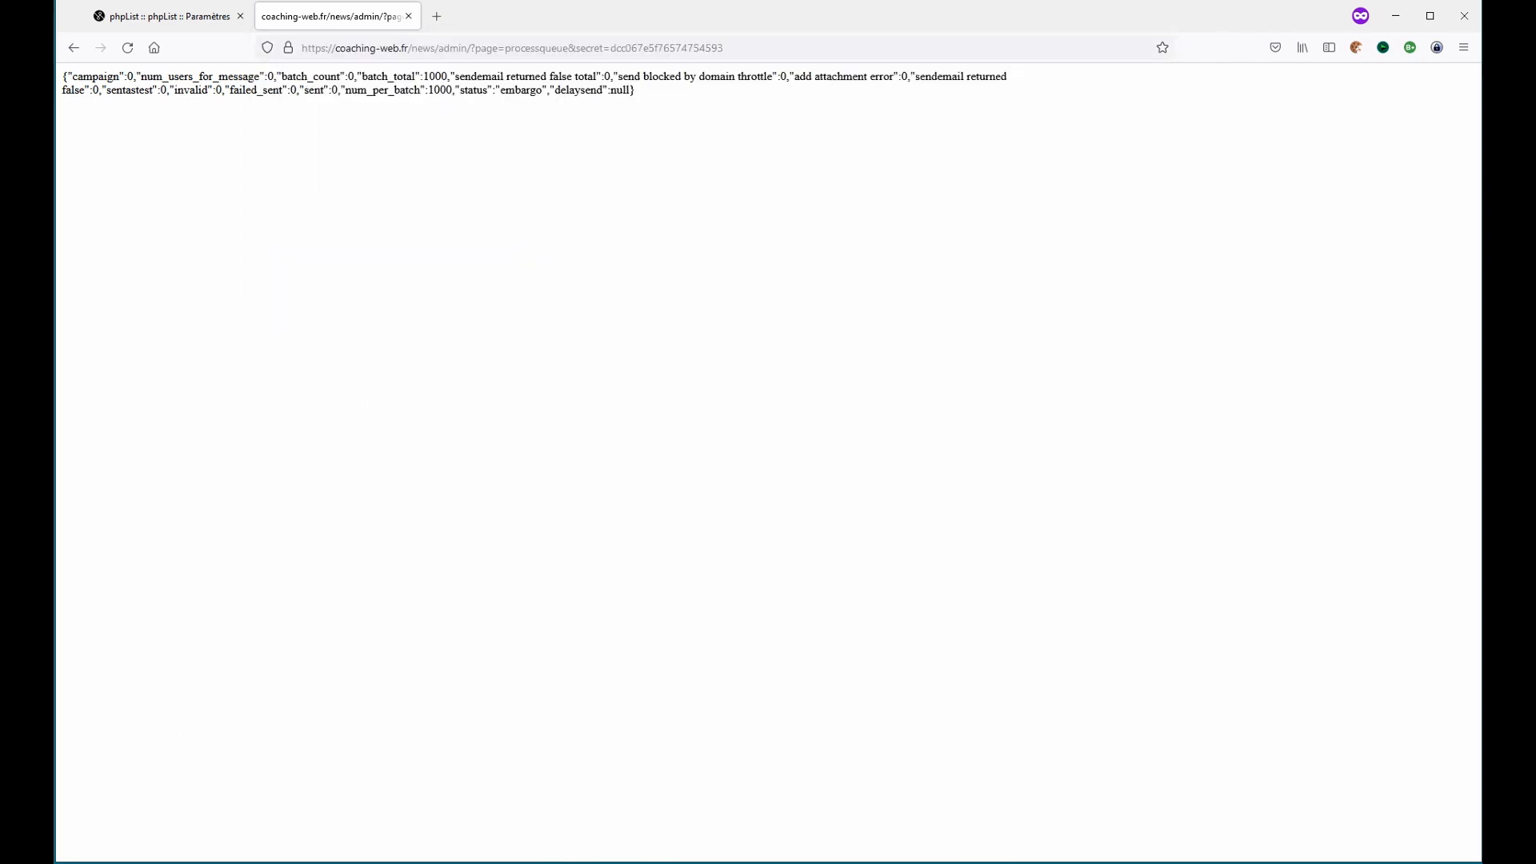
pyautogui.hotkey('alt', 'Tab')
pyautogui.moveTo(580, 107); pyautogui.dragTo(718, 135)
pyautogui.click(510, 217)
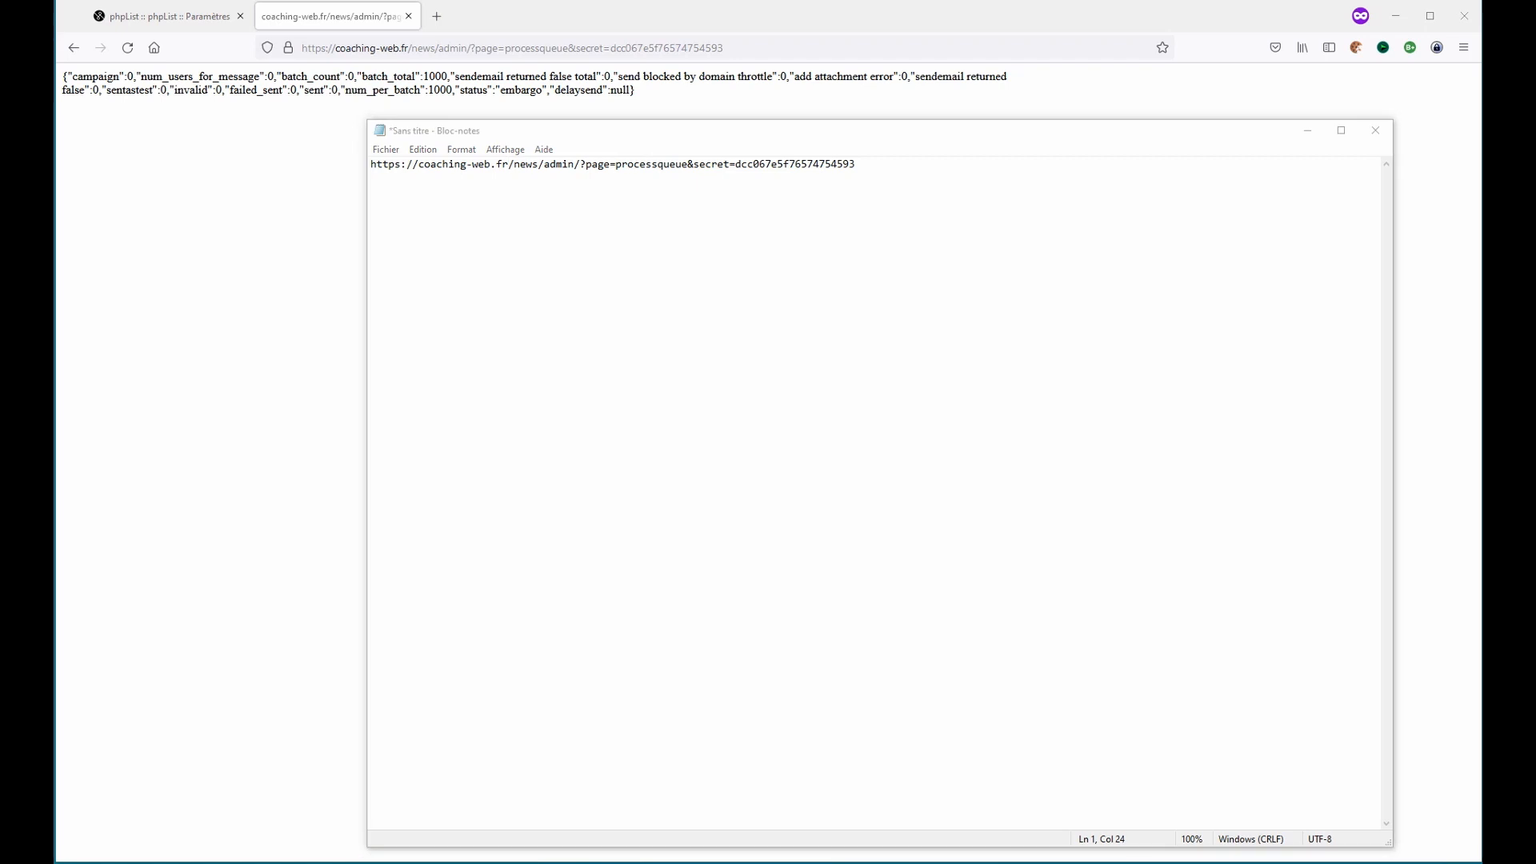
pyautogui.click(530, 198)
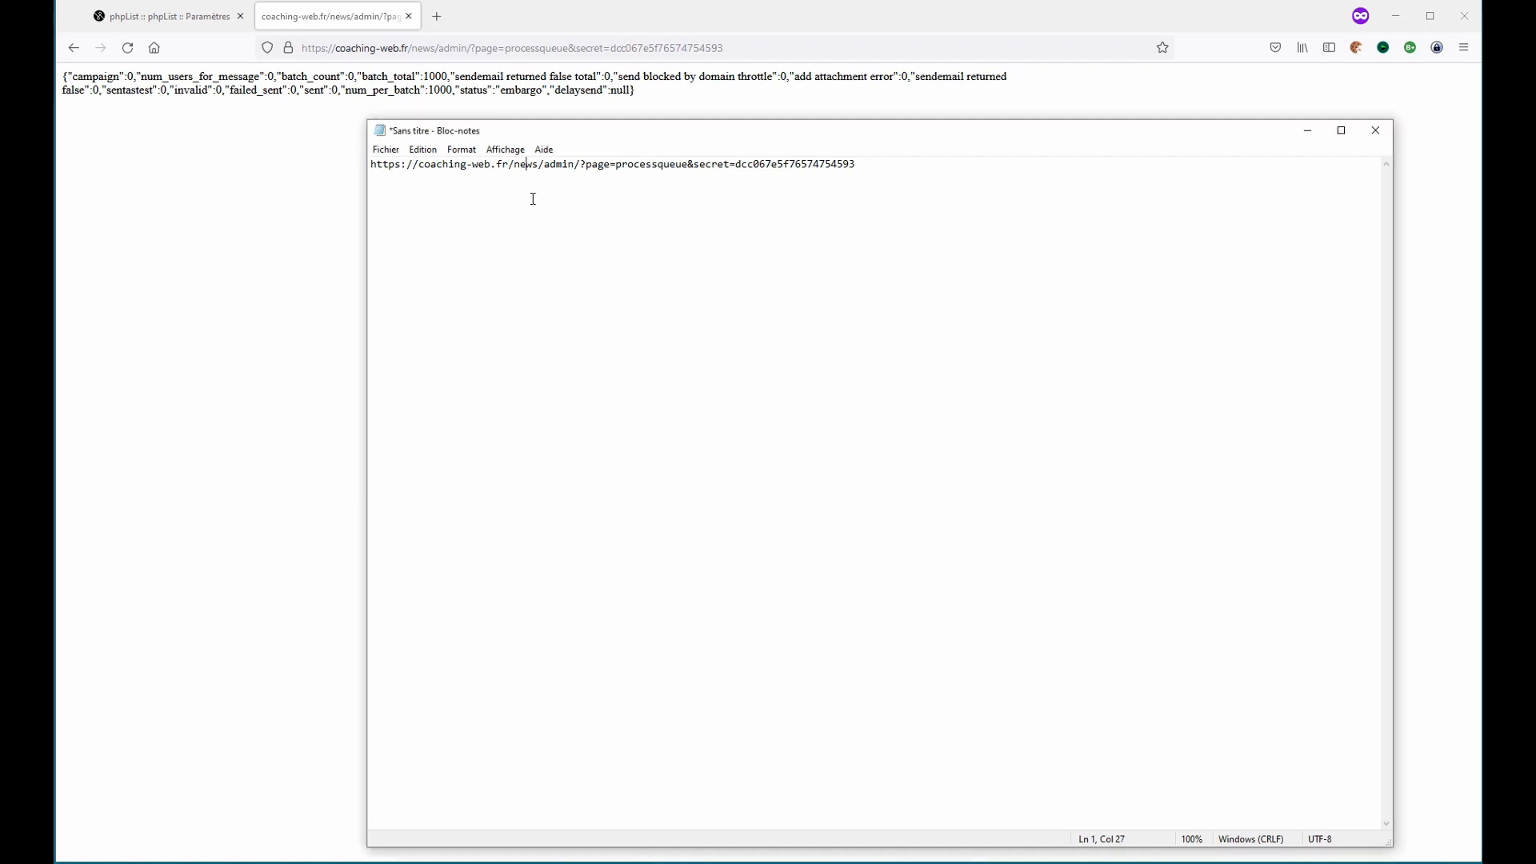
# - Insert blank lines above the URL in Notepad and paste a PHP fopen snippet there
pyautogui.press('Return')
pyautogui.press('Up')
pyautogui.press('Return')
pyautogui.press('Up')
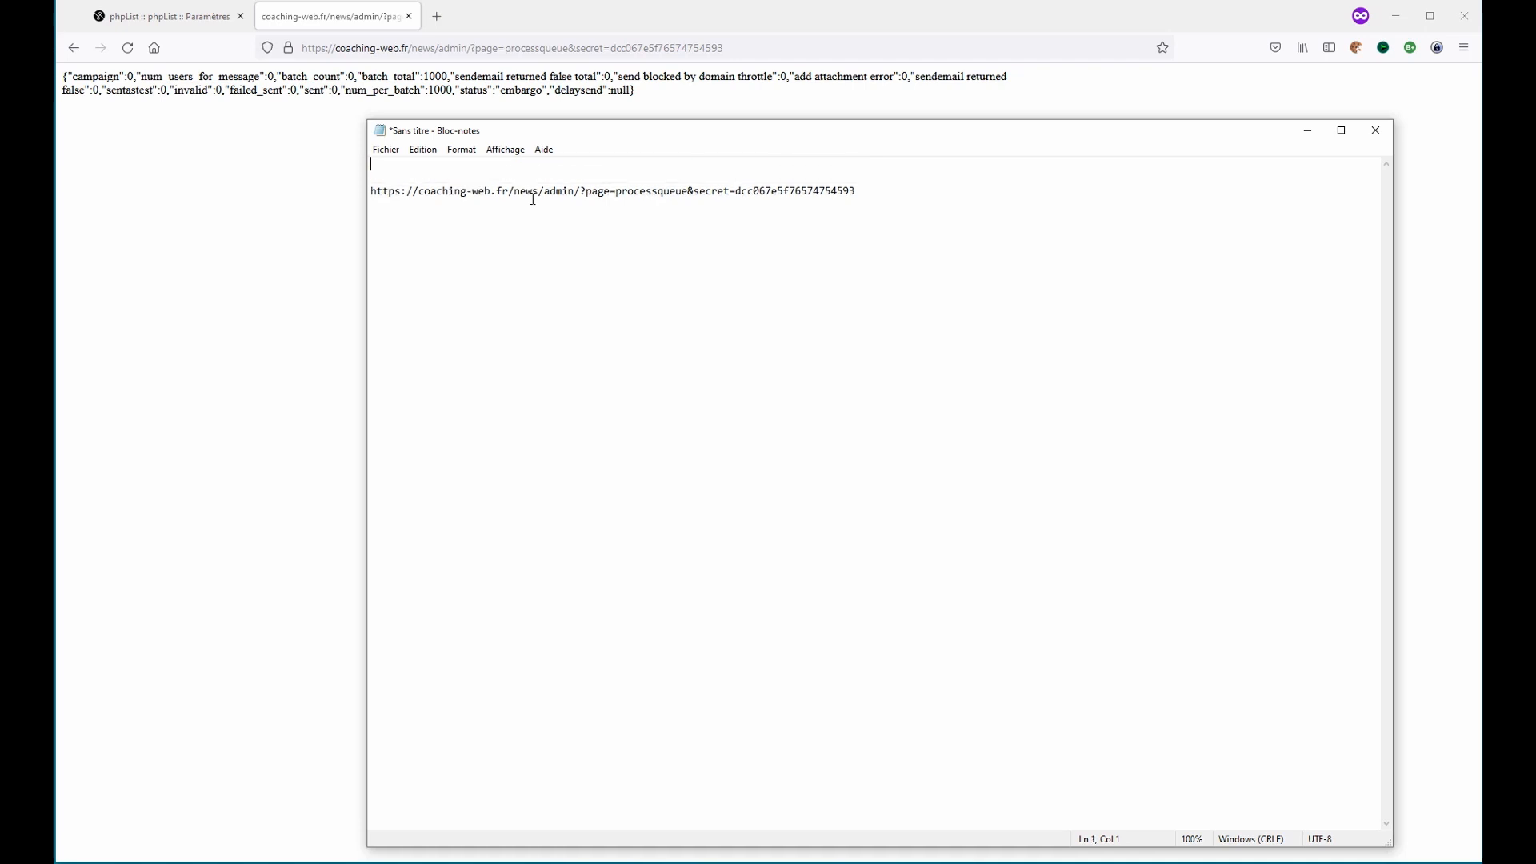
pyautogui.hotkey('ctrl', 'v')
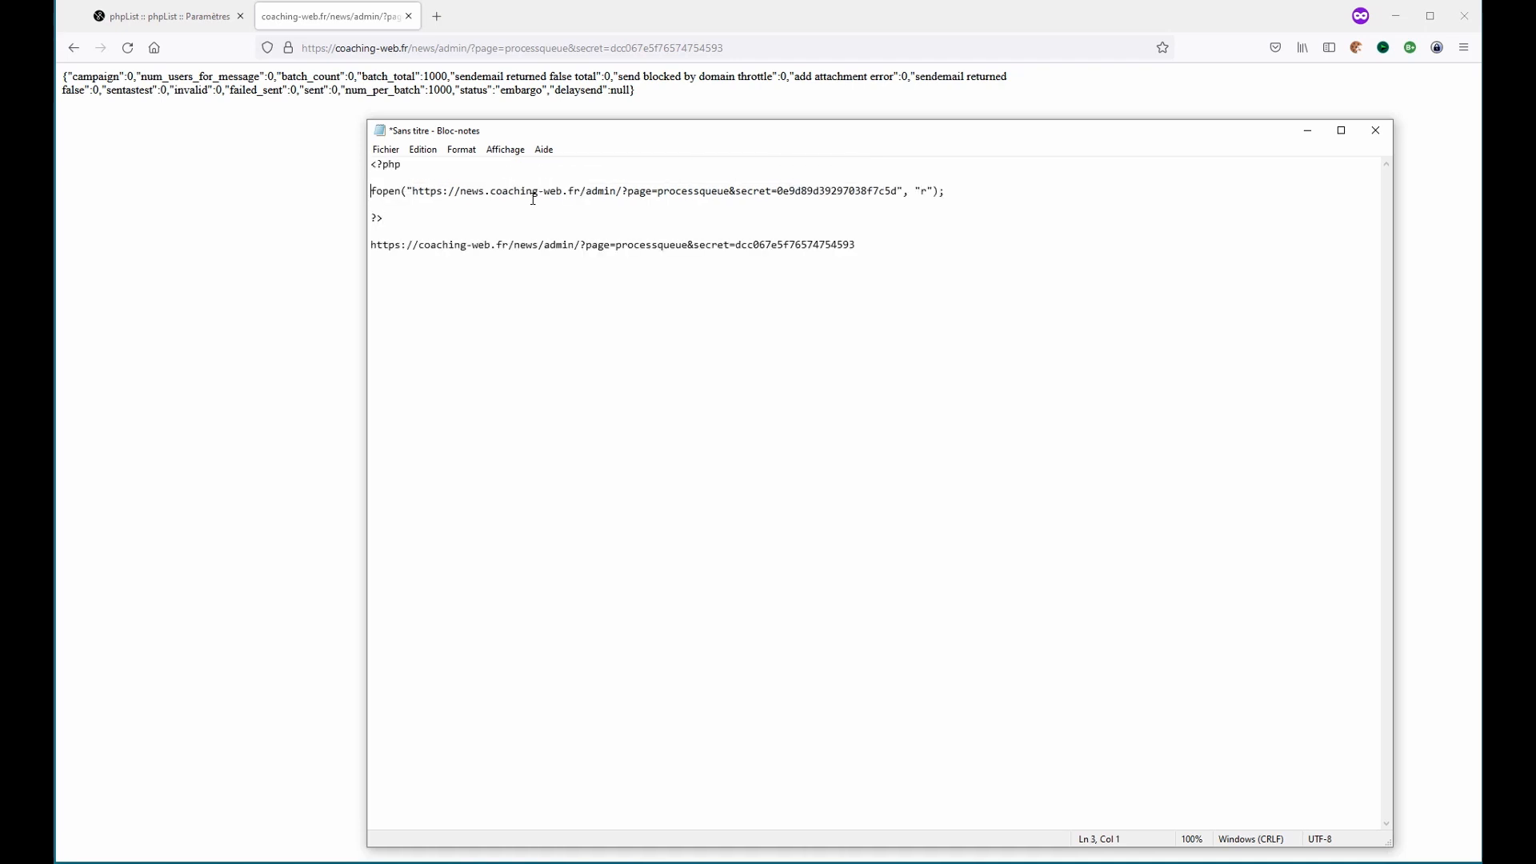
# - Delete the URL inside the fopen call's quotes, leaving the "r" mode argument
pyautogui.hotkey('shift', 'End')
pyautogui.hotkey('shift', 'Left')
pyautogui.hotkey('shift', 'Left')
pyautogui.hotkey('shift', 'Left')
pyautogui.hotkey('shift', 'Left')
pyautogui.hotkey('shift', 'Left')
pyautogui.hotkey('shift', 'Left')
pyautogui.hotkey('shift', 'Left')
pyautogui.hotkey('shift', 'Left')
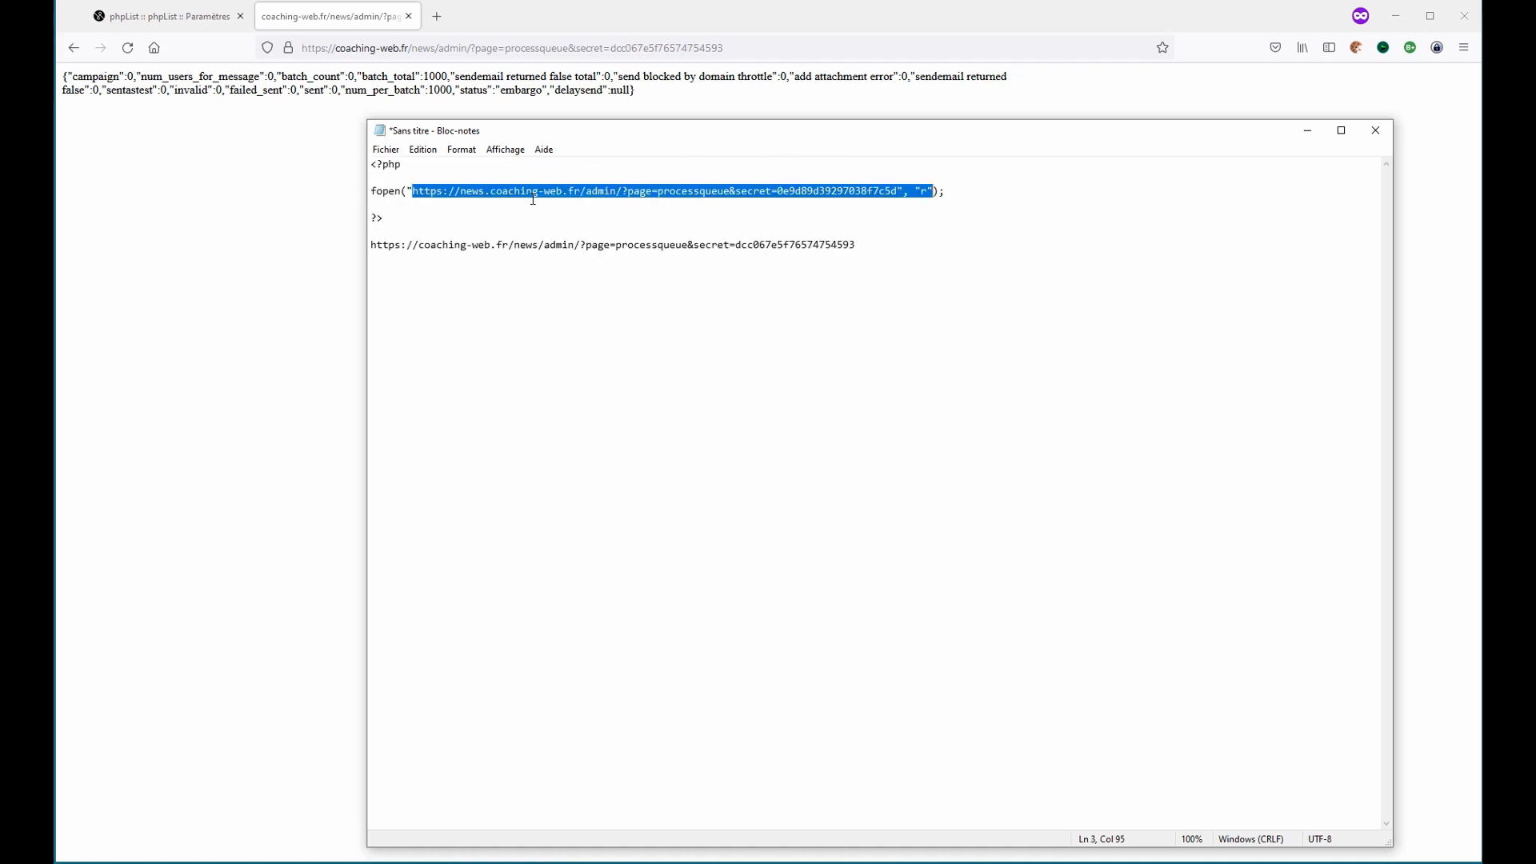
pyautogui.press('Delete')
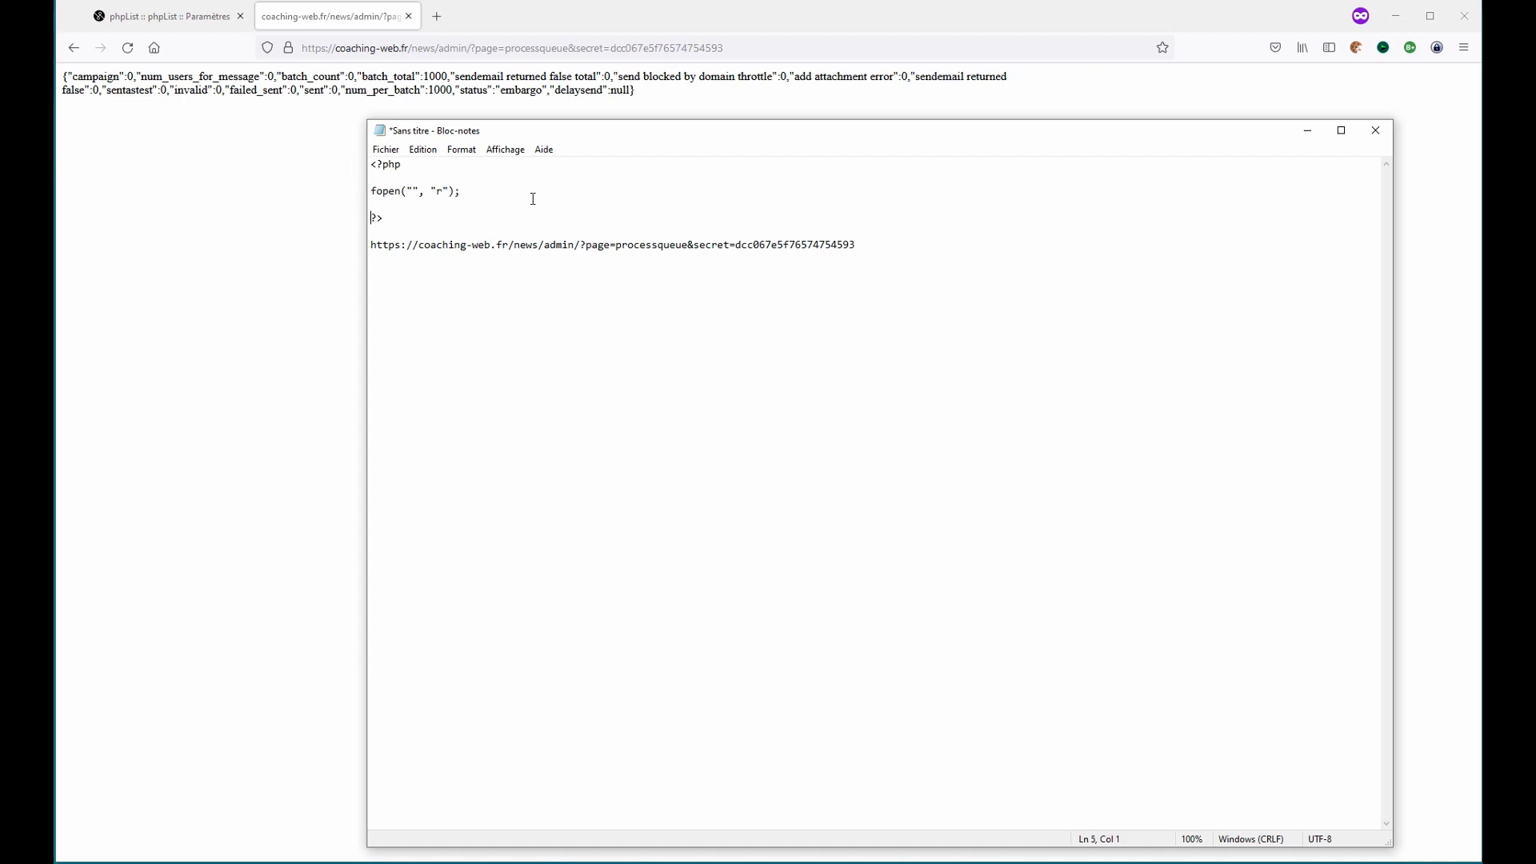
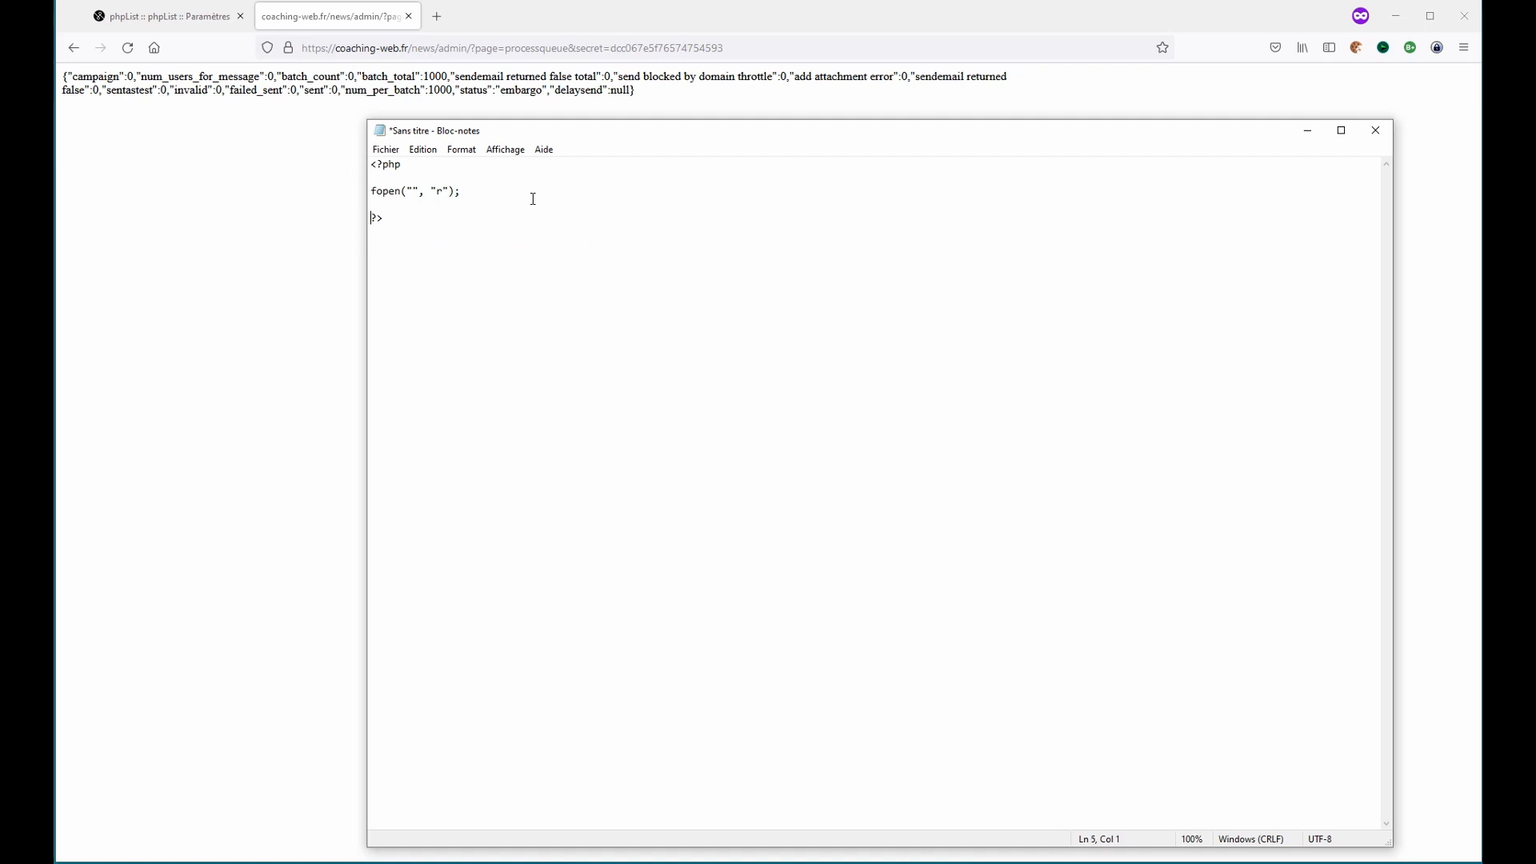
# - Paste the processqueue URL between the fopen call's empty quotes and remove the blank lines around it
pyautogui.press('Right')
pyautogui.press('Right')
pyautogui.press('Right')
pyautogui.press('Right')
pyautogui.press('Right')
pyautogui.press('Right')
pyautogui.press('Right')
pyautogui.hotkey('ctrl', 'v')
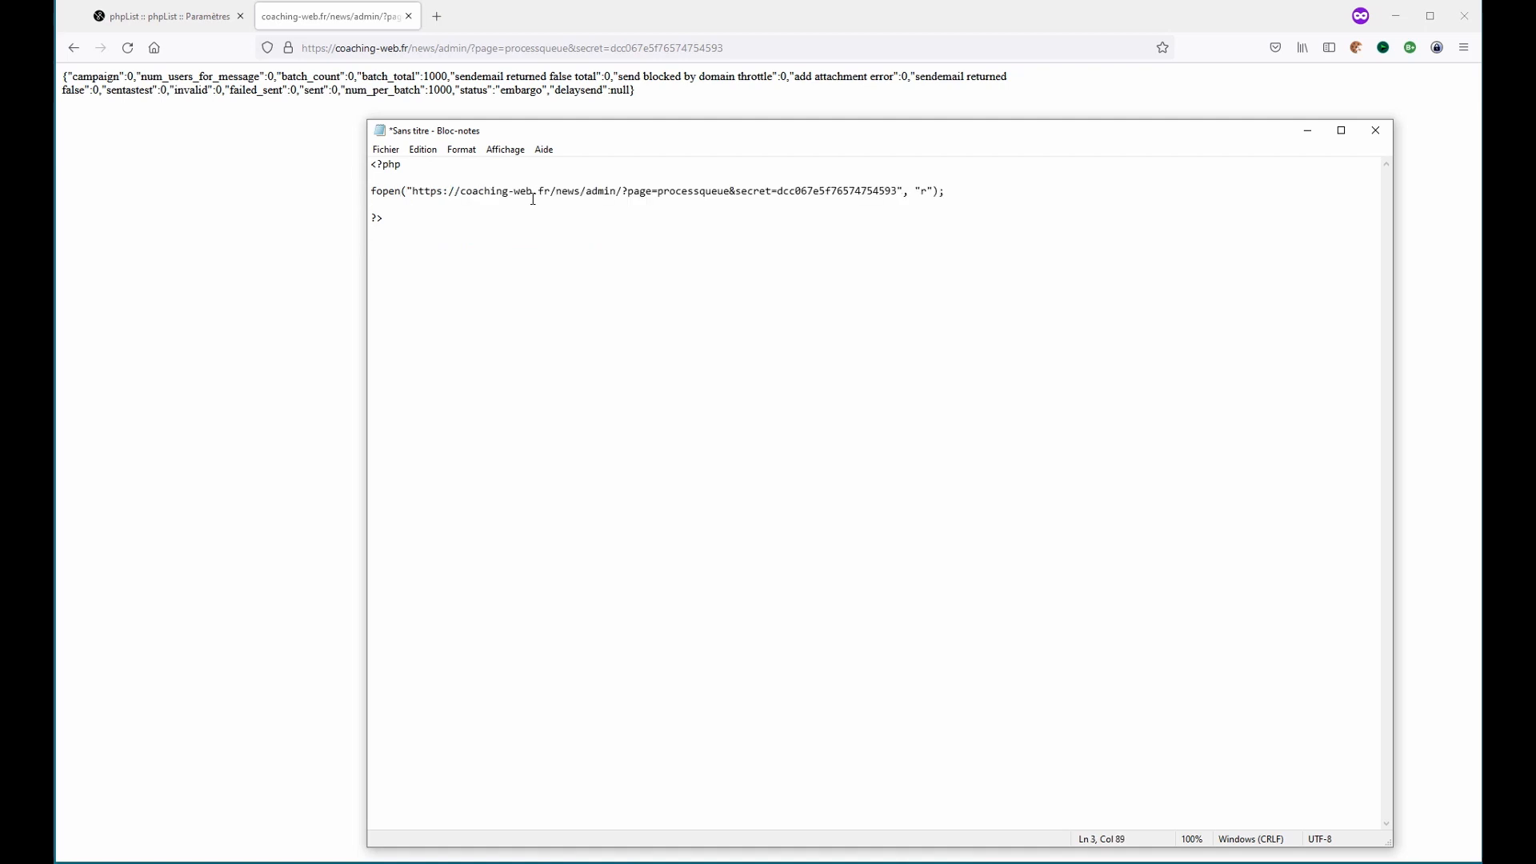
pyautogui.press('Delete')
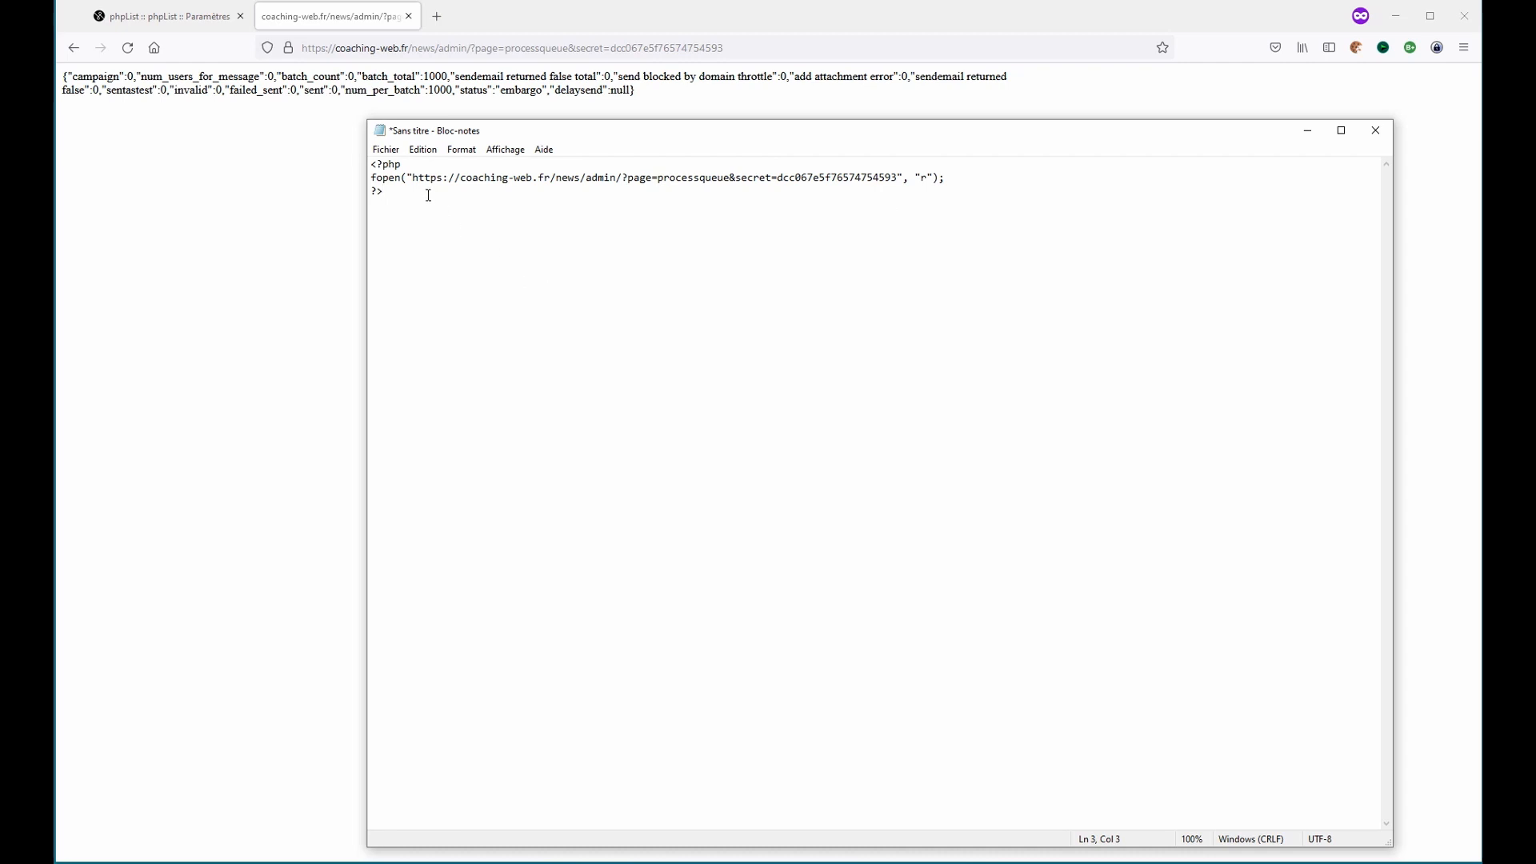
# - Copy the whole PHP script and switch to FileZilla
pyautogui.moveTo(401, 191); pyautogui.dragTo(354, 171)
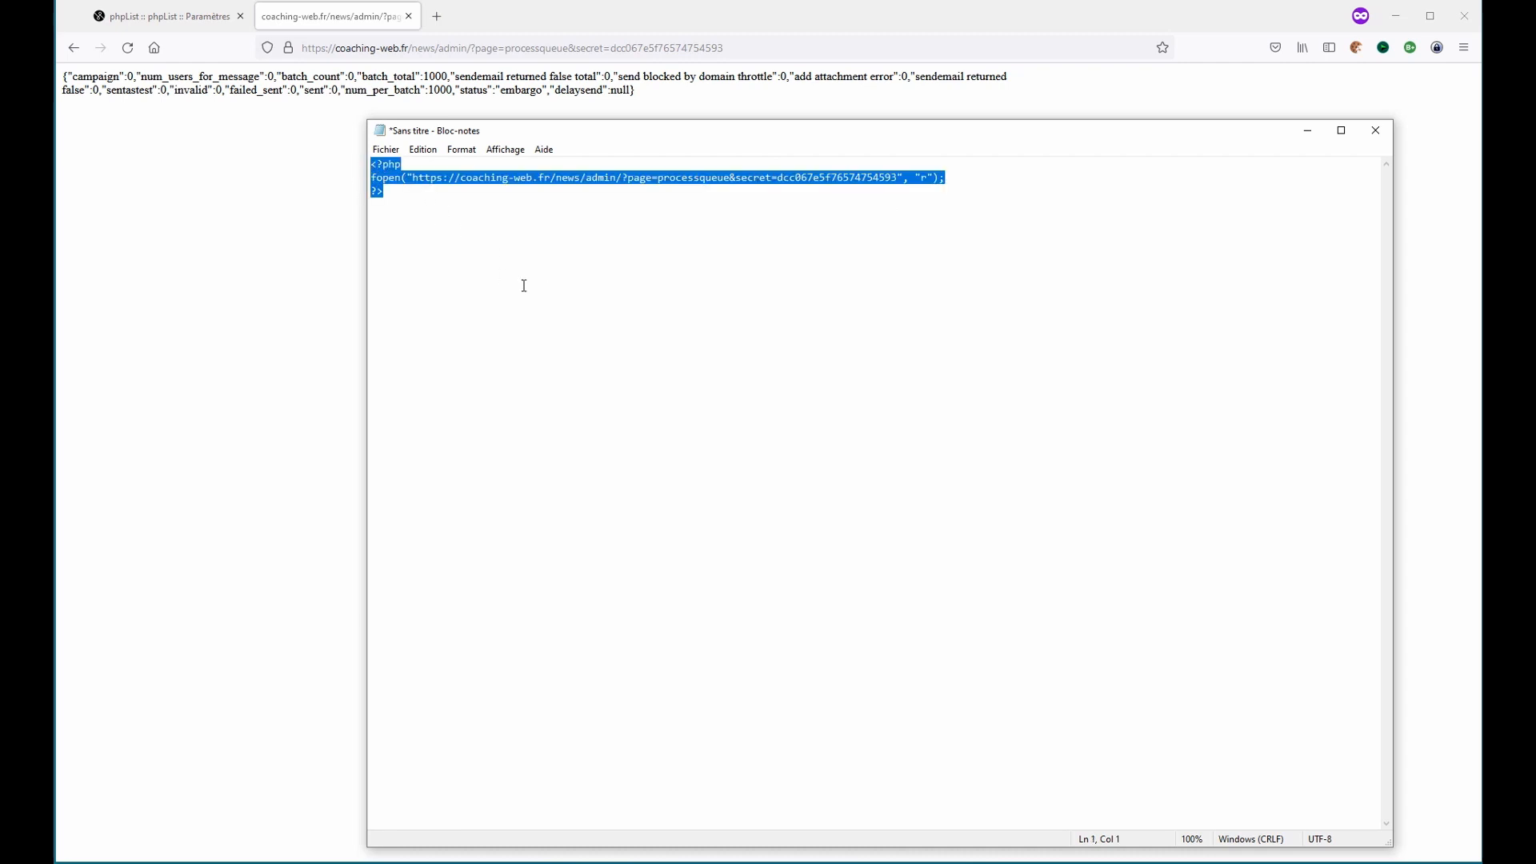
pyautogui.click(540, 305)
pyautogui.hotkey('alt', 'Tab')
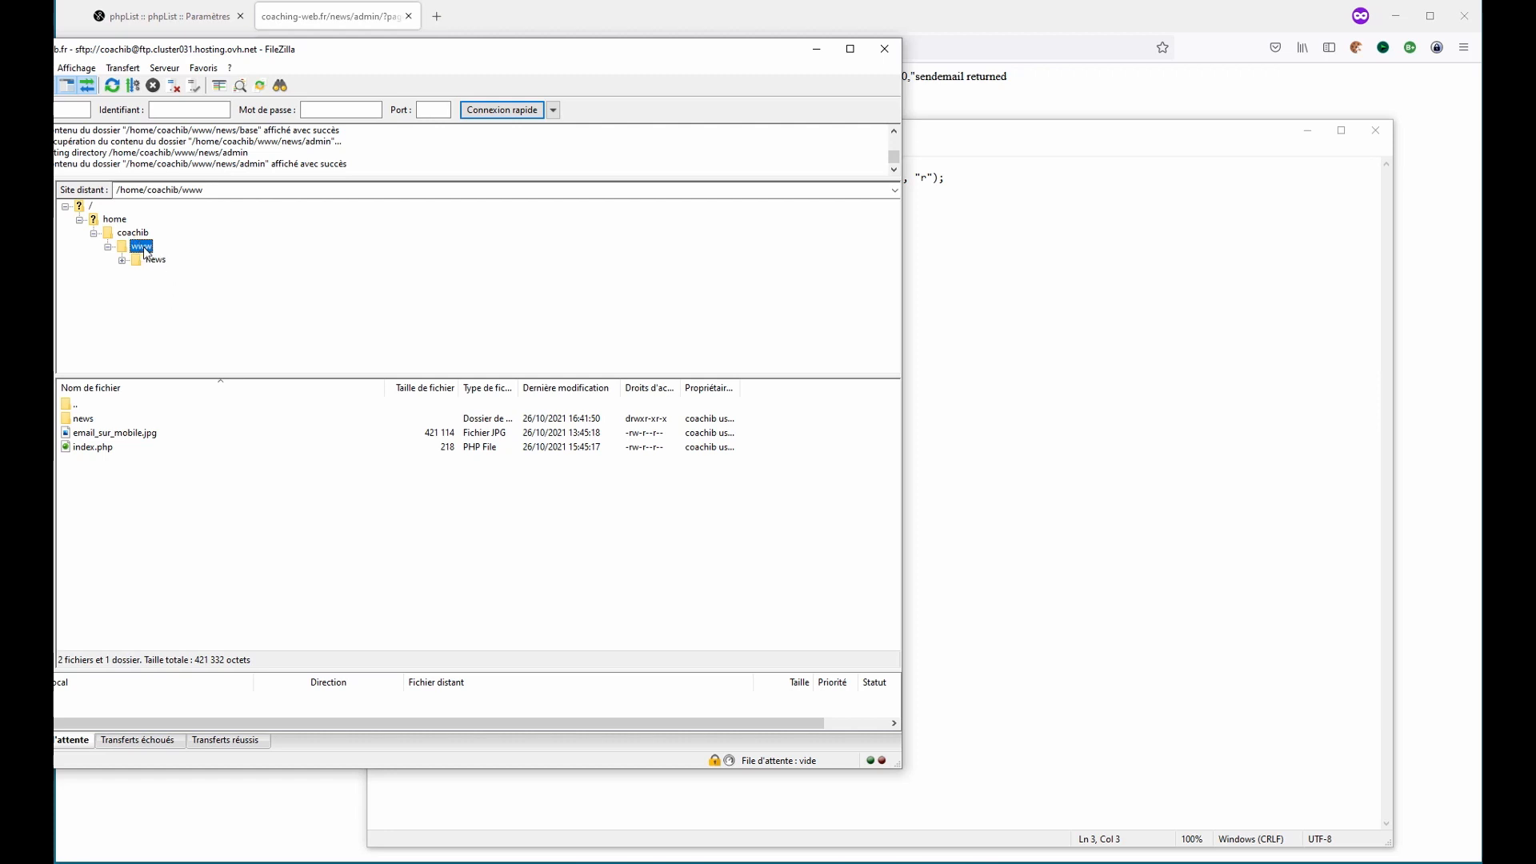
# - Create a folder named cron in the remote www directory
pyautogui.rightClick(92, 477)
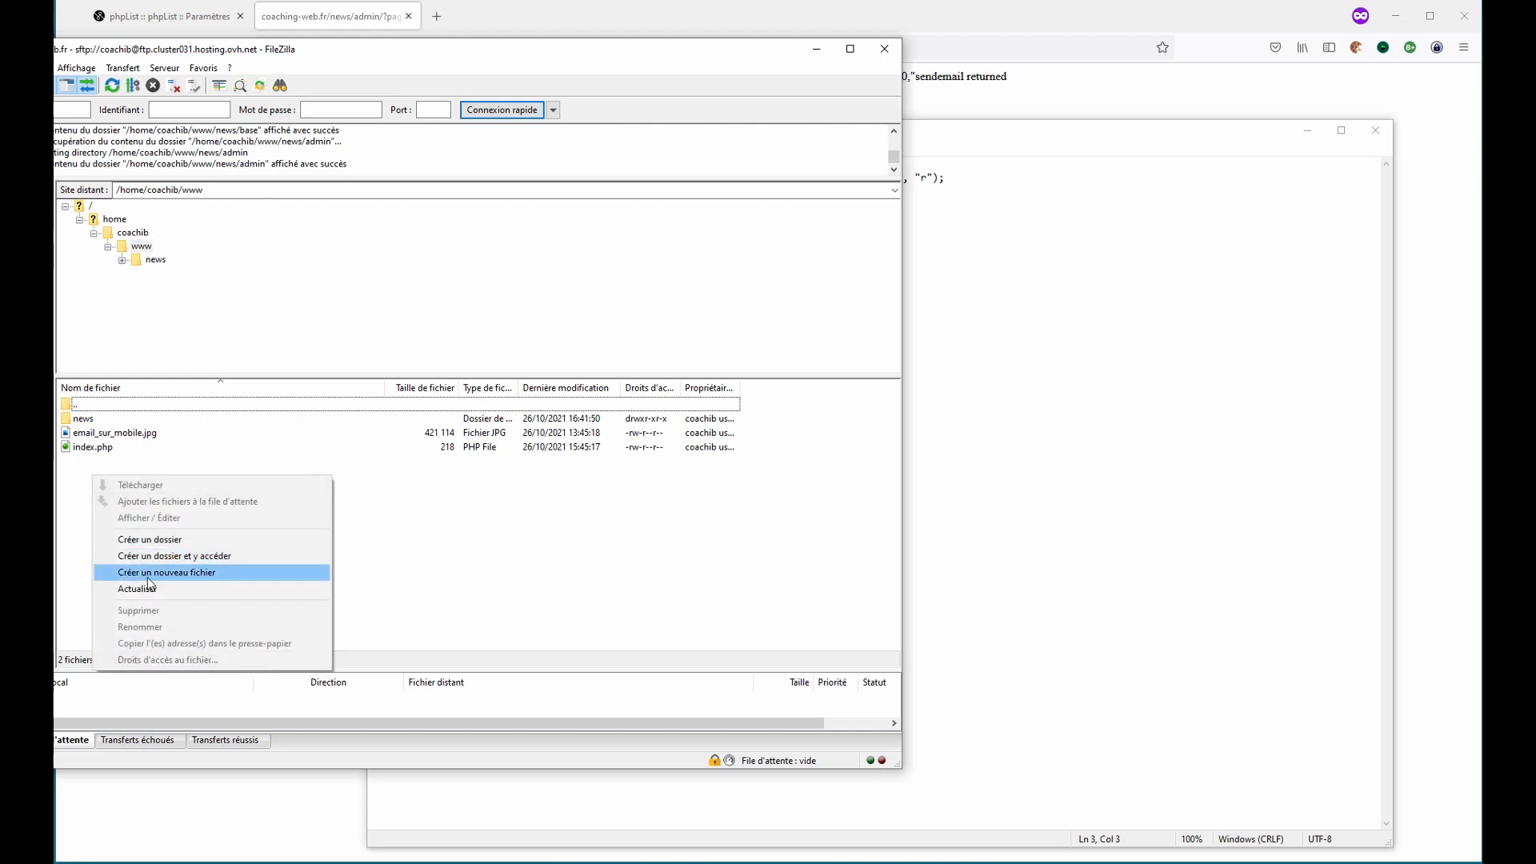
pyautogui.click(155, 539)
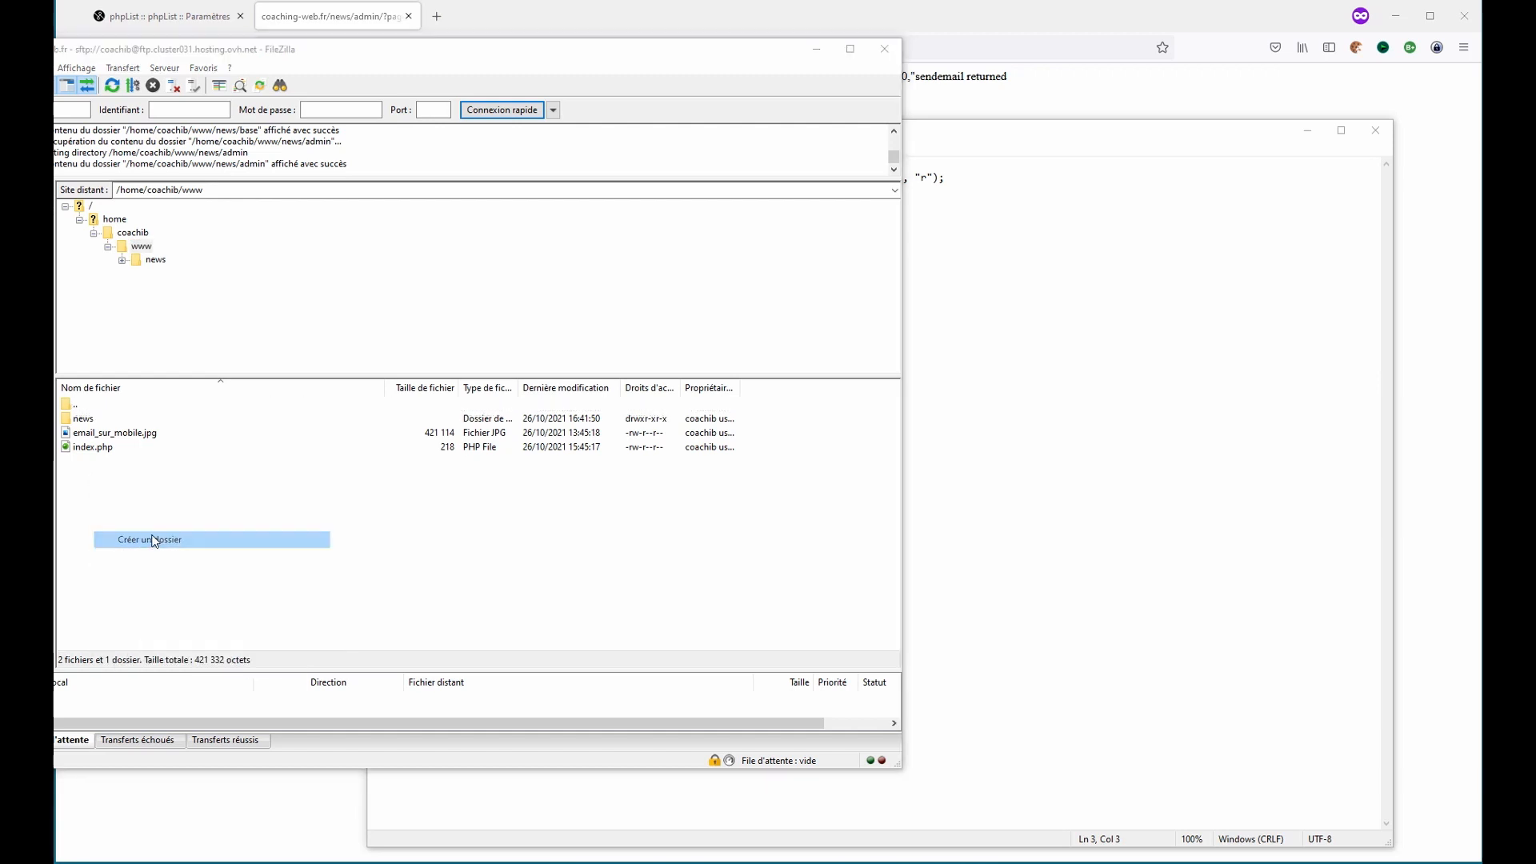
pyautogui.write('cro')
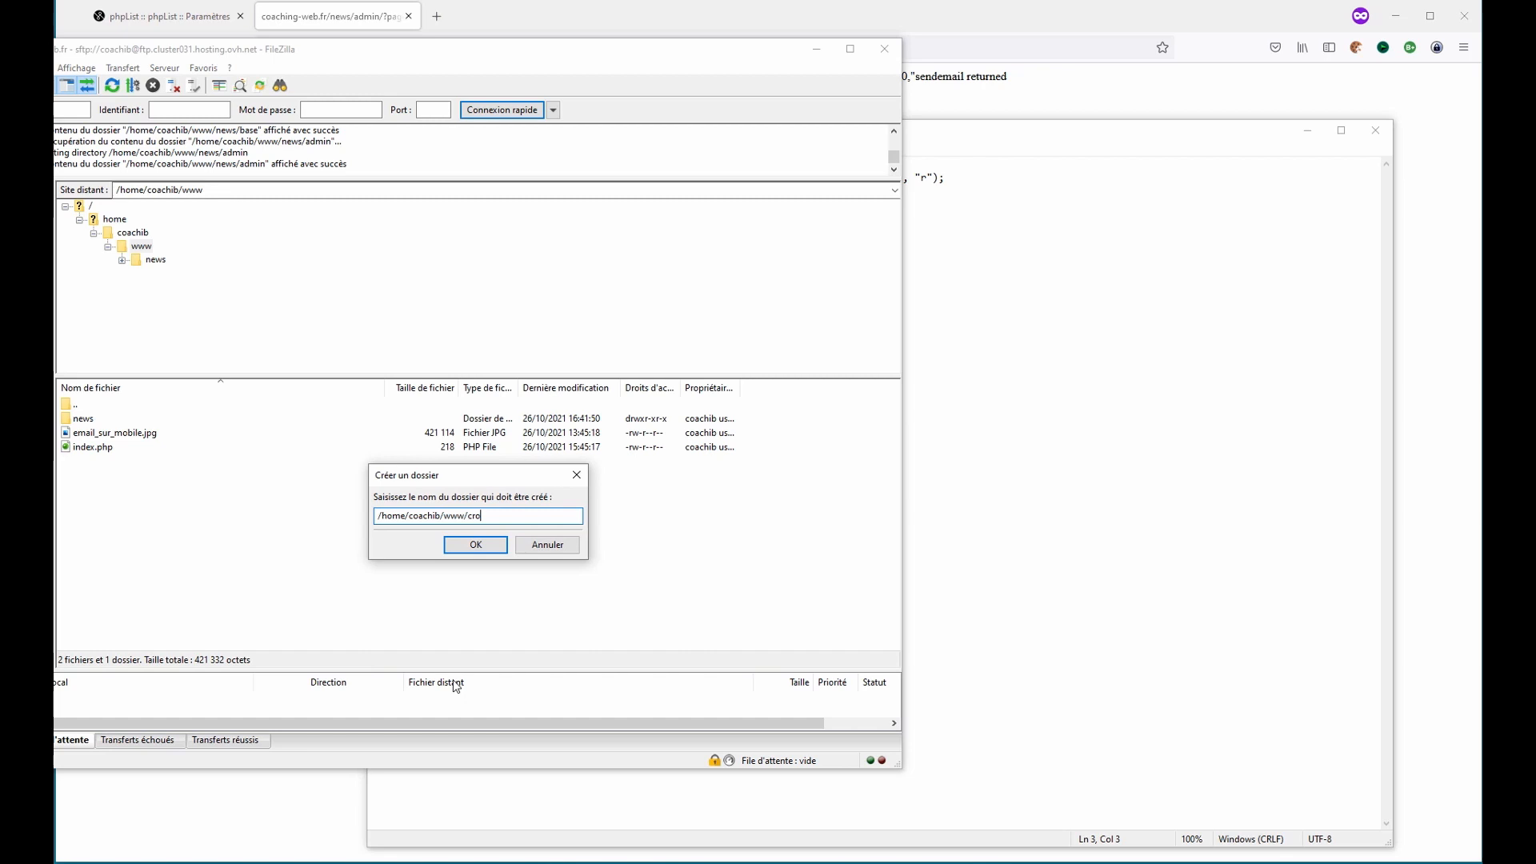
pyautogui.write('n')
pyautogui.press('Return')
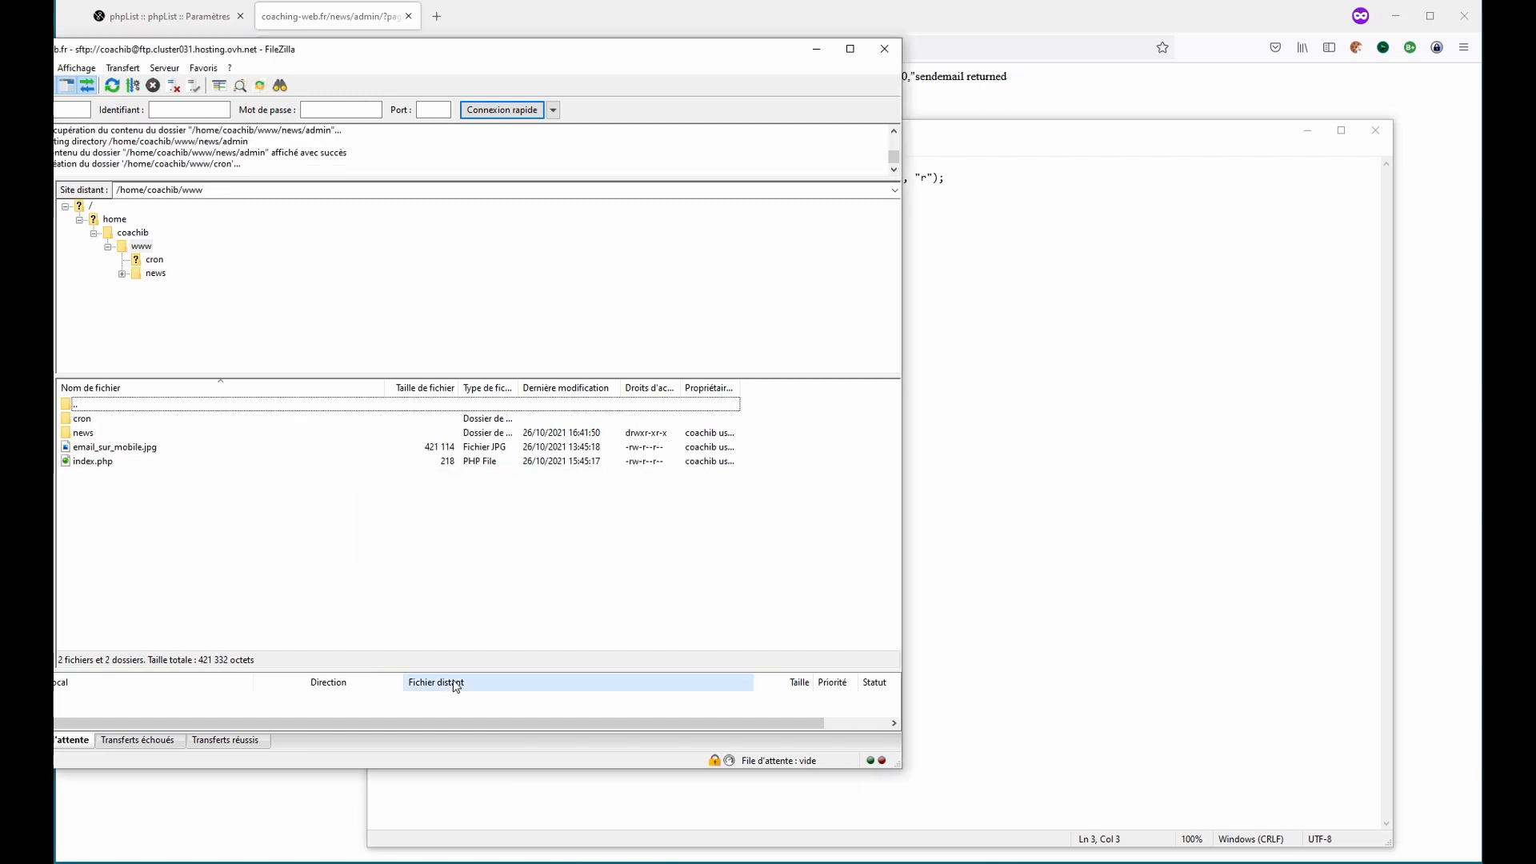
# - Open the cron folder and create an empty file named cron_task.php in it
pyautogui.click(77, 422)
pyautogui.doubleClick(78, 422)
pyautogui.rightClick(173, 464)
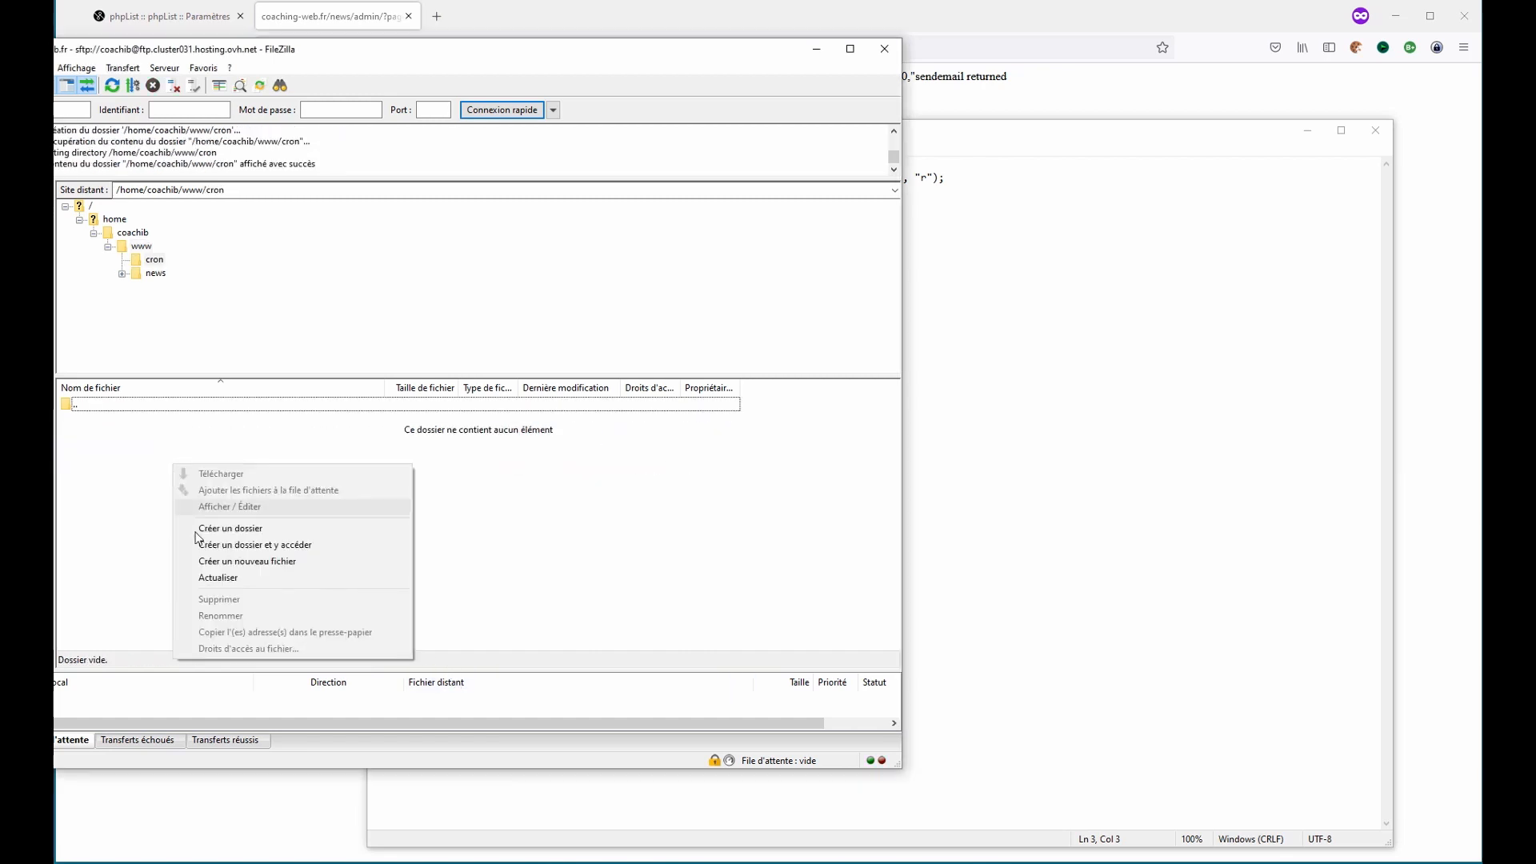
pyautogui.click(298, 562)
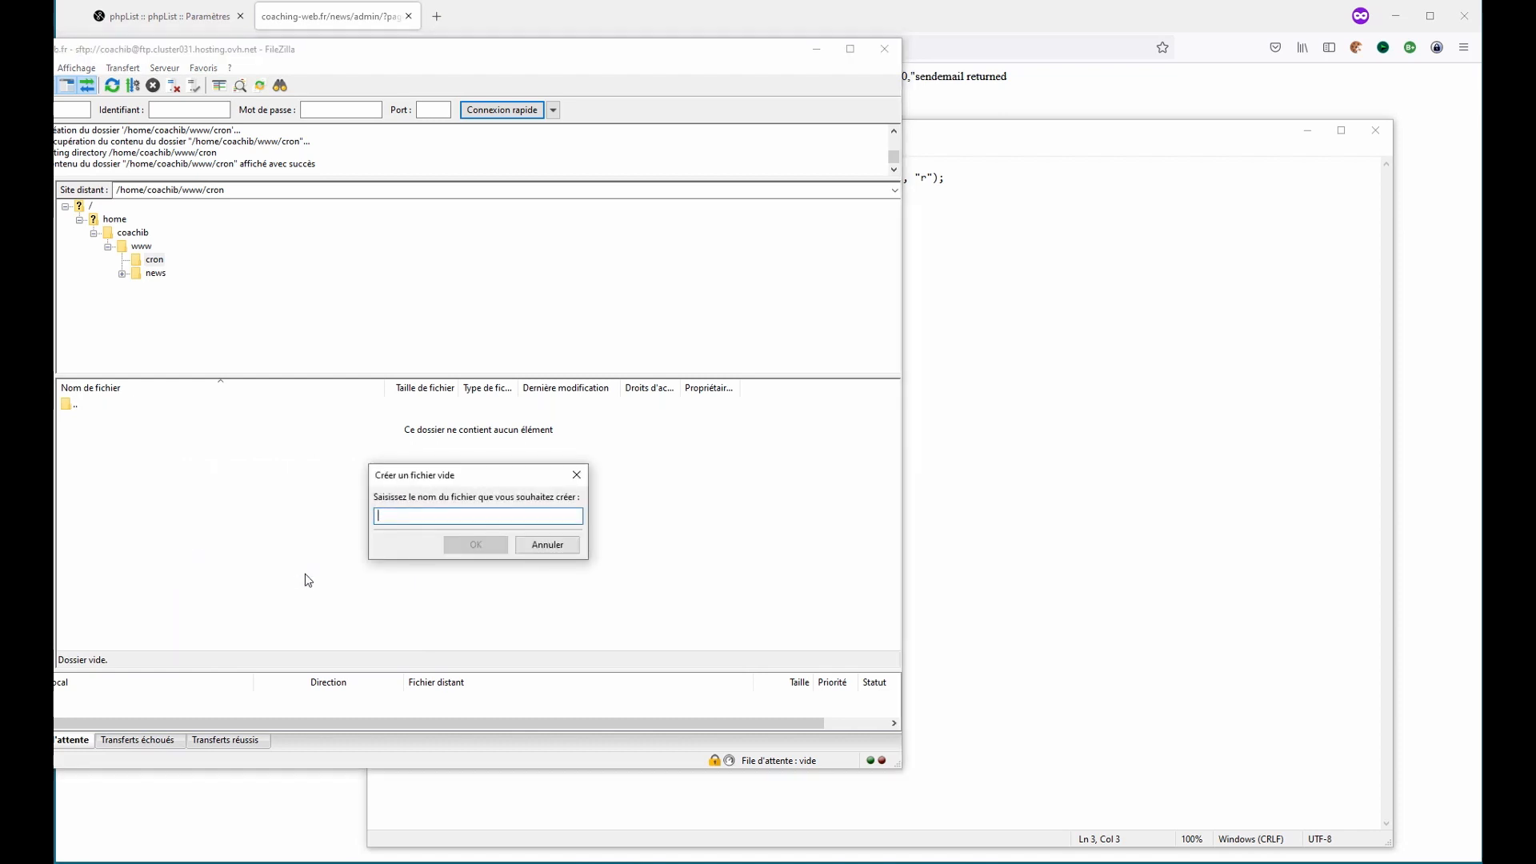
pyautogui.write('cron_')
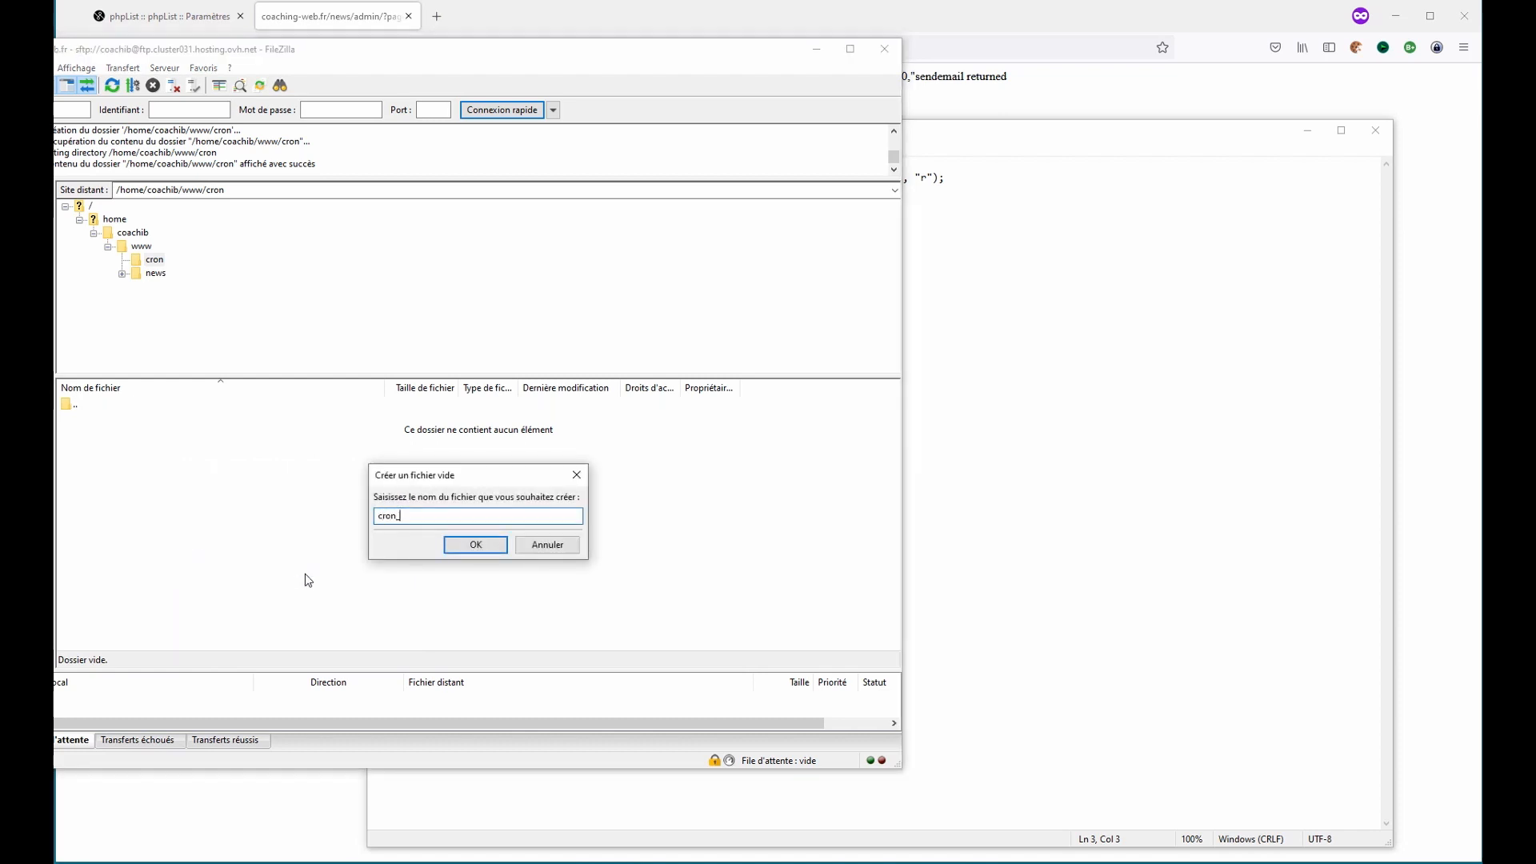
pyautogui.write('task.php')
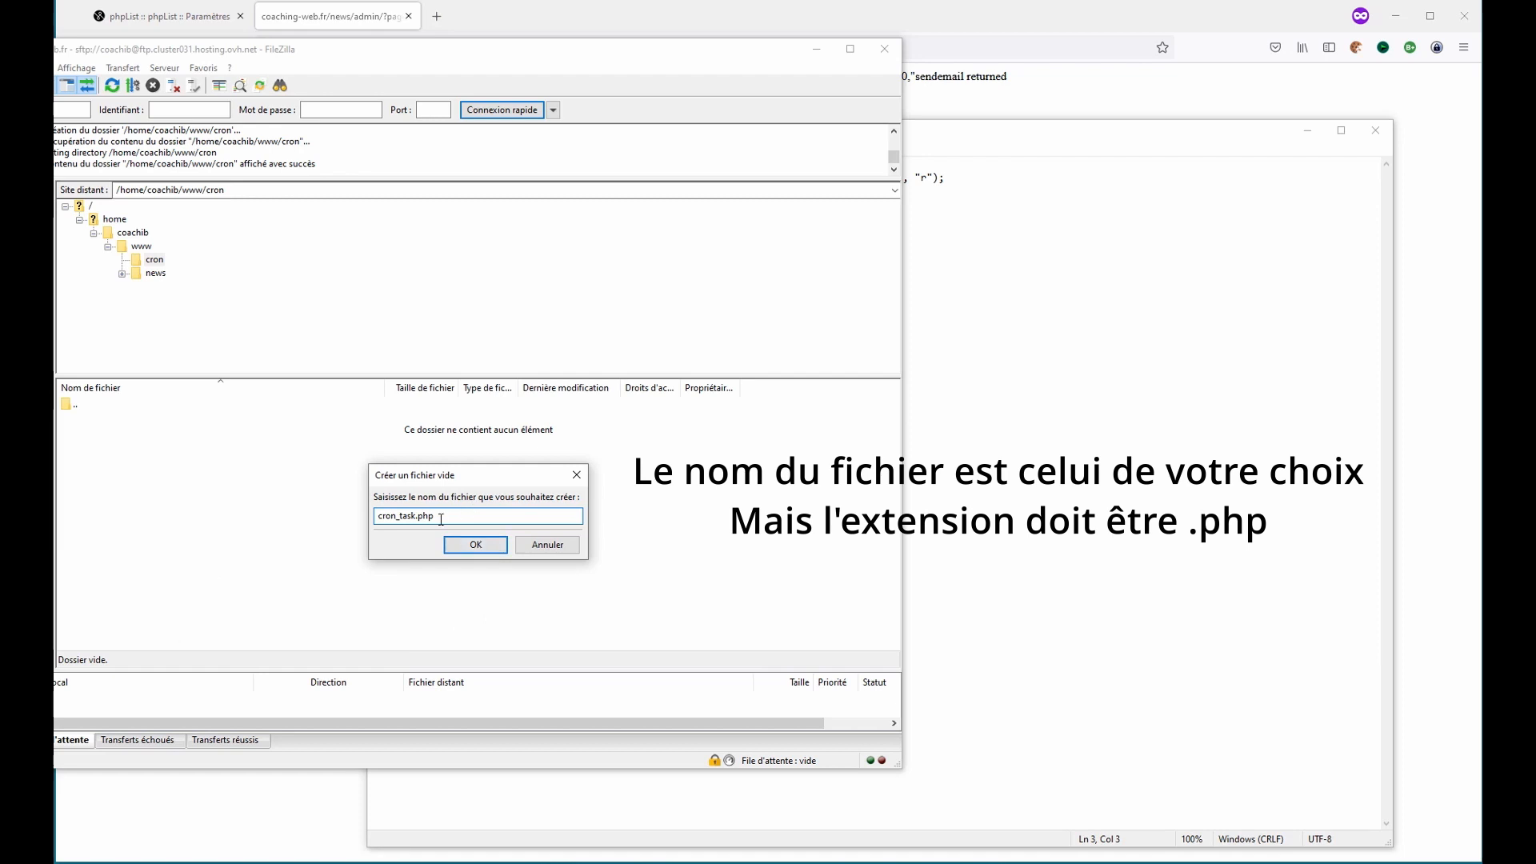
pyautogui.click(476, 544)
# - Open cron_task.php for editing and paste the PHP script into it
pyautogui.click(122, 421)
pyautogui.rightClick(122, 421)
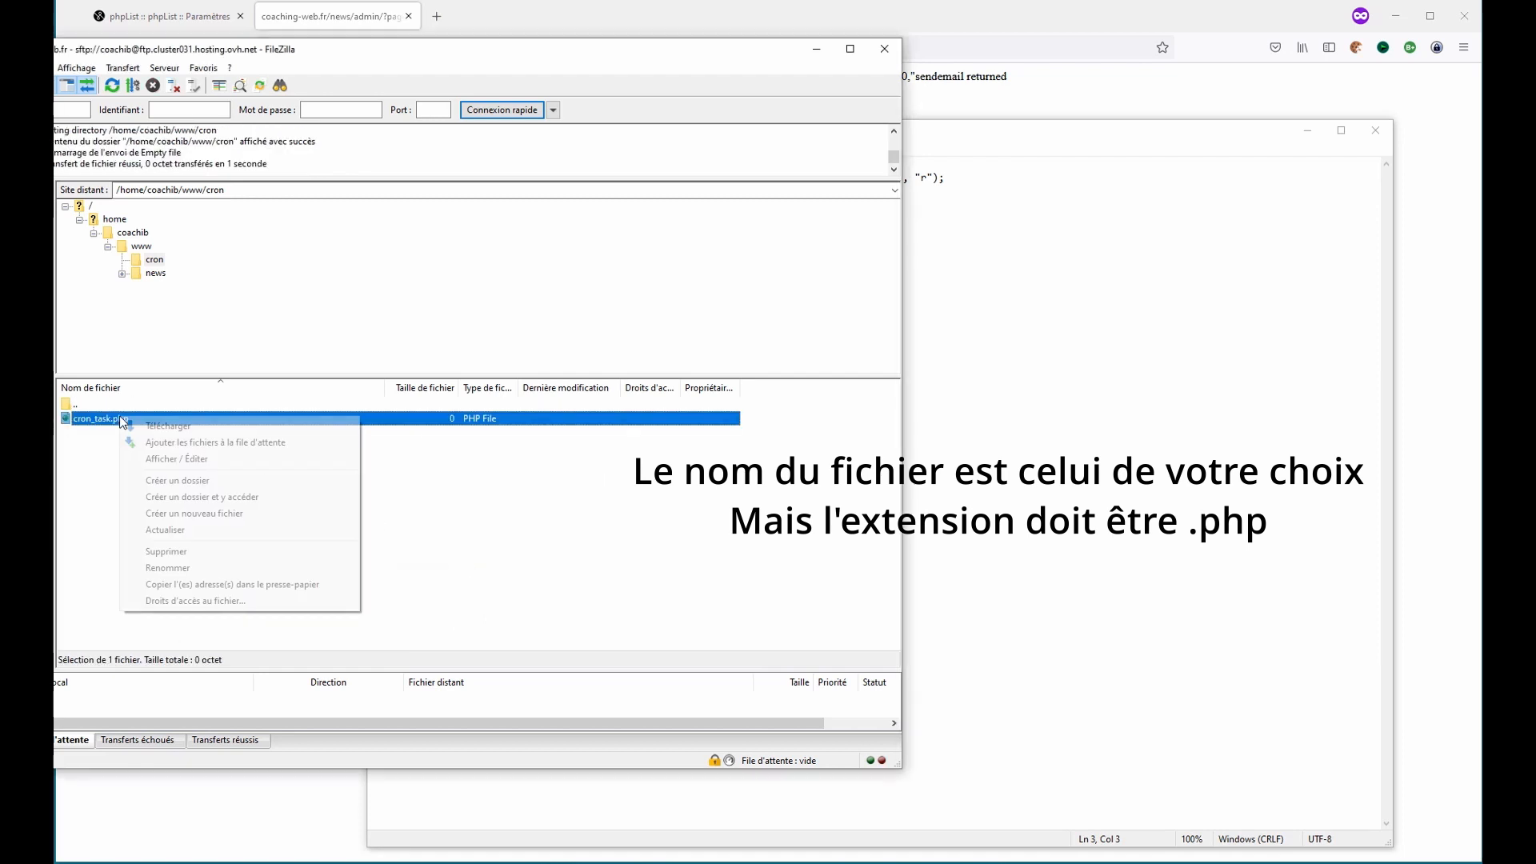
pyautogui.click(180, 458)
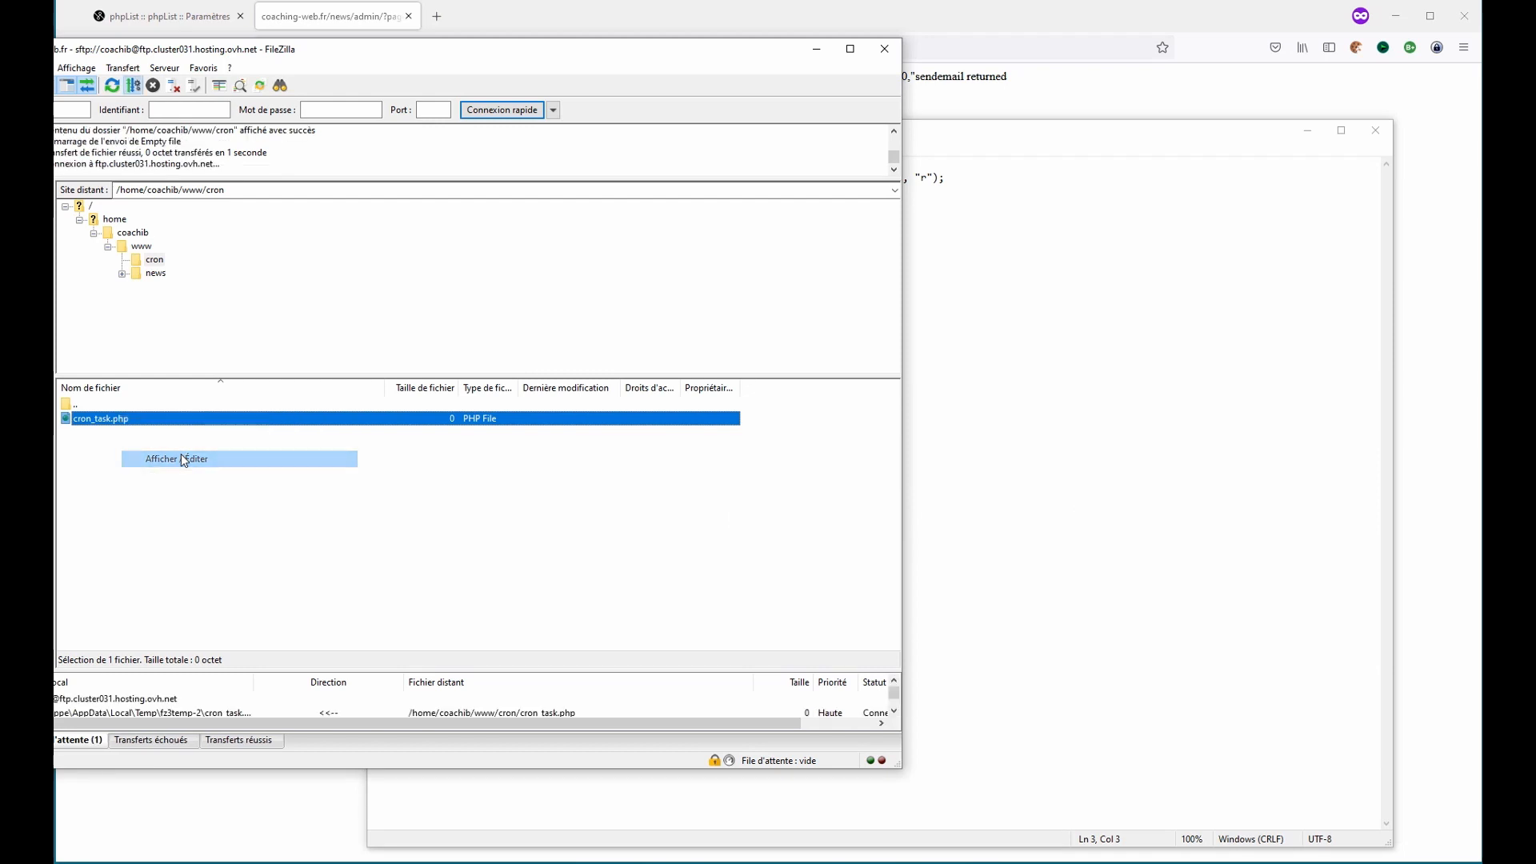
pyautogui.hotkey('ctrl', 'v')
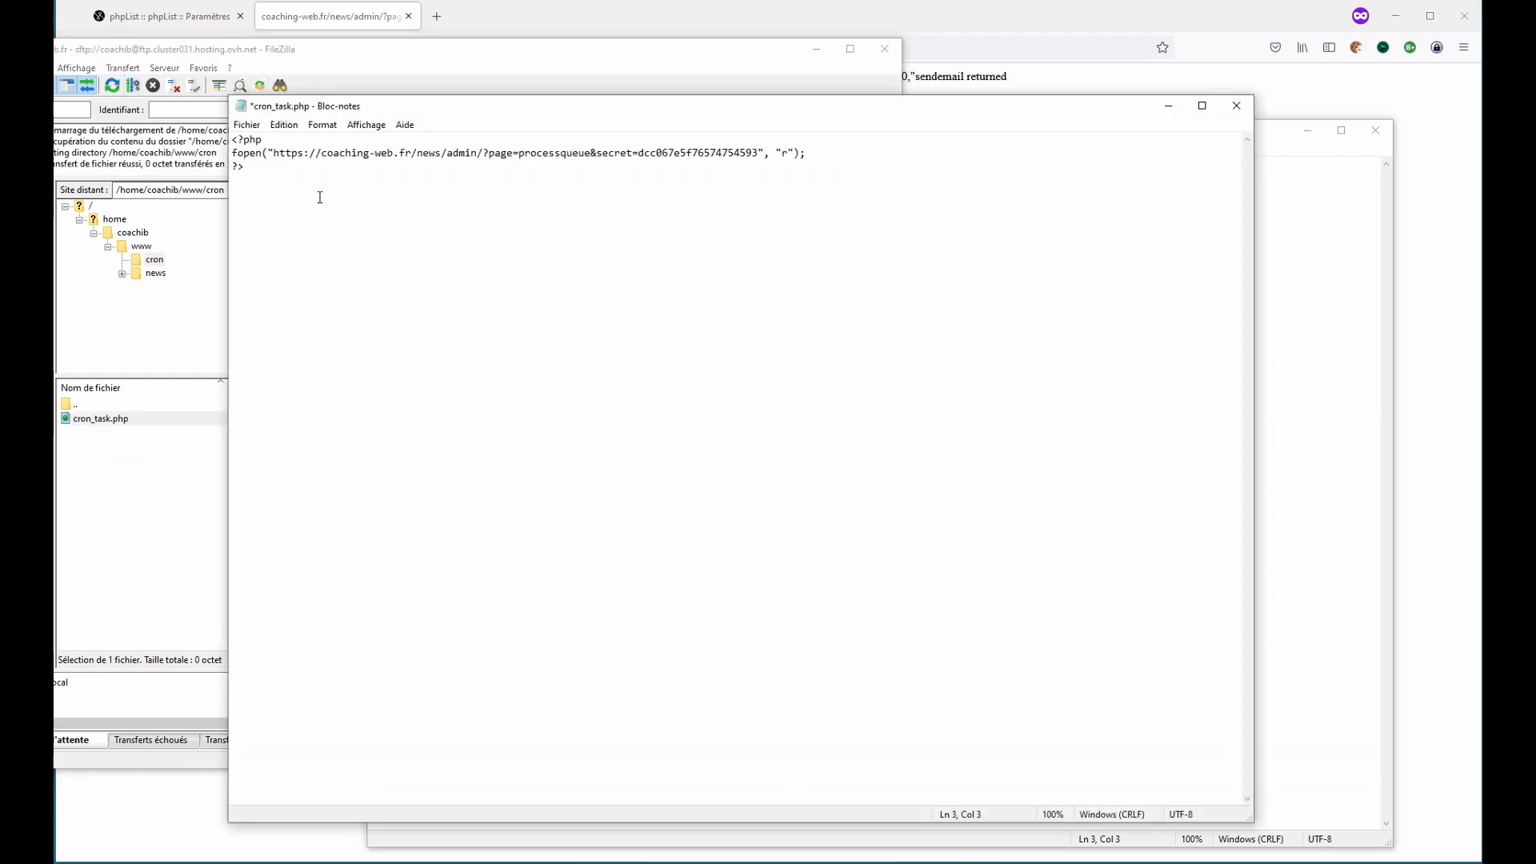
# - Save cron_task.php, close the editor and confirm uploading the edited file to the server
pyautogui.click(248, 125)
pyautogui.click(272, 193)
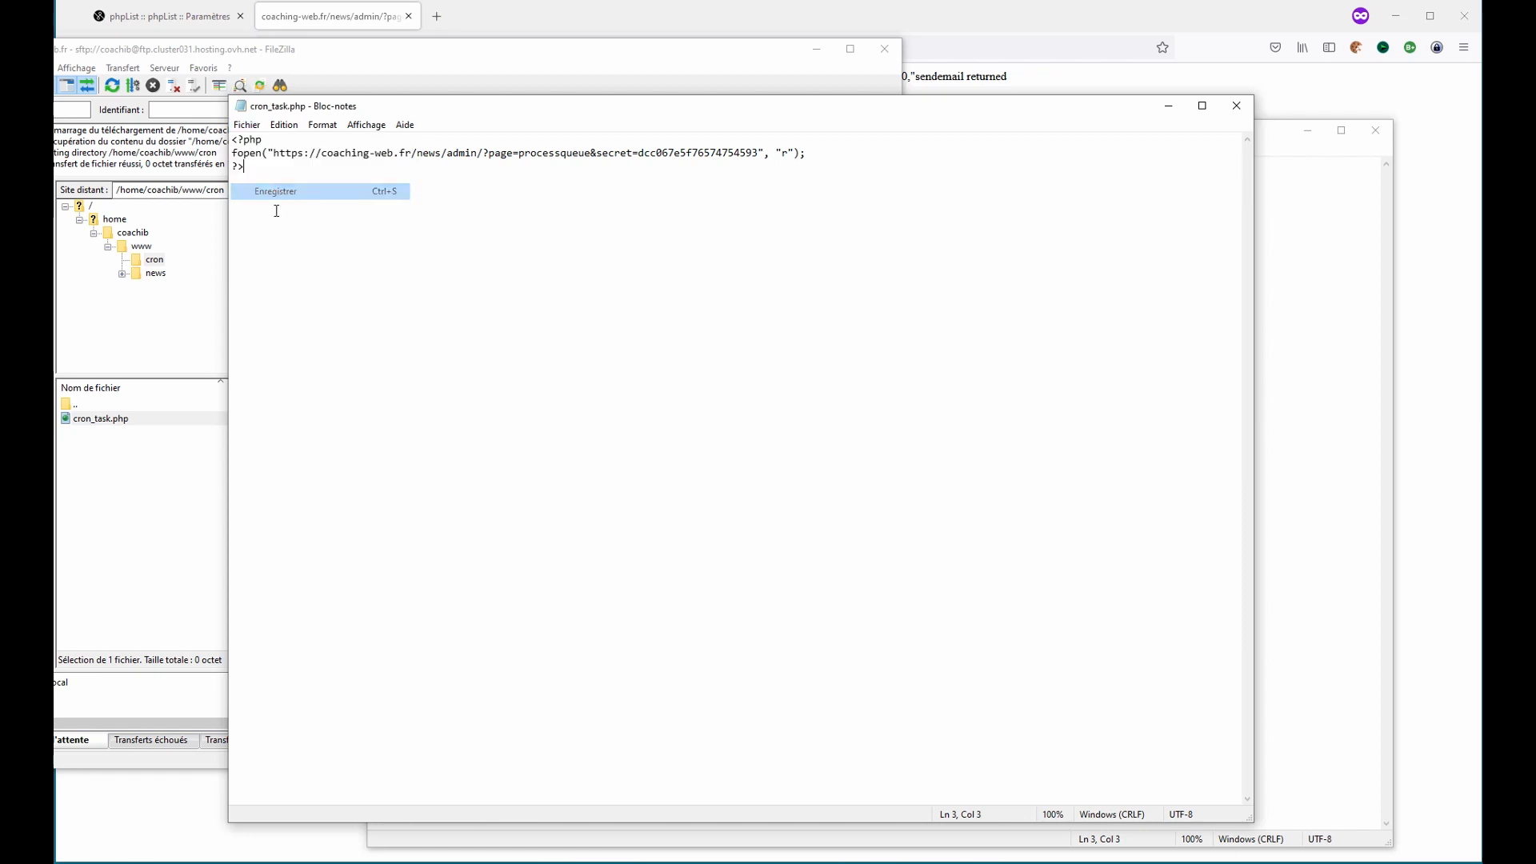
pyautogui.click(1236, 106)
pyautogui.click(453, 465)
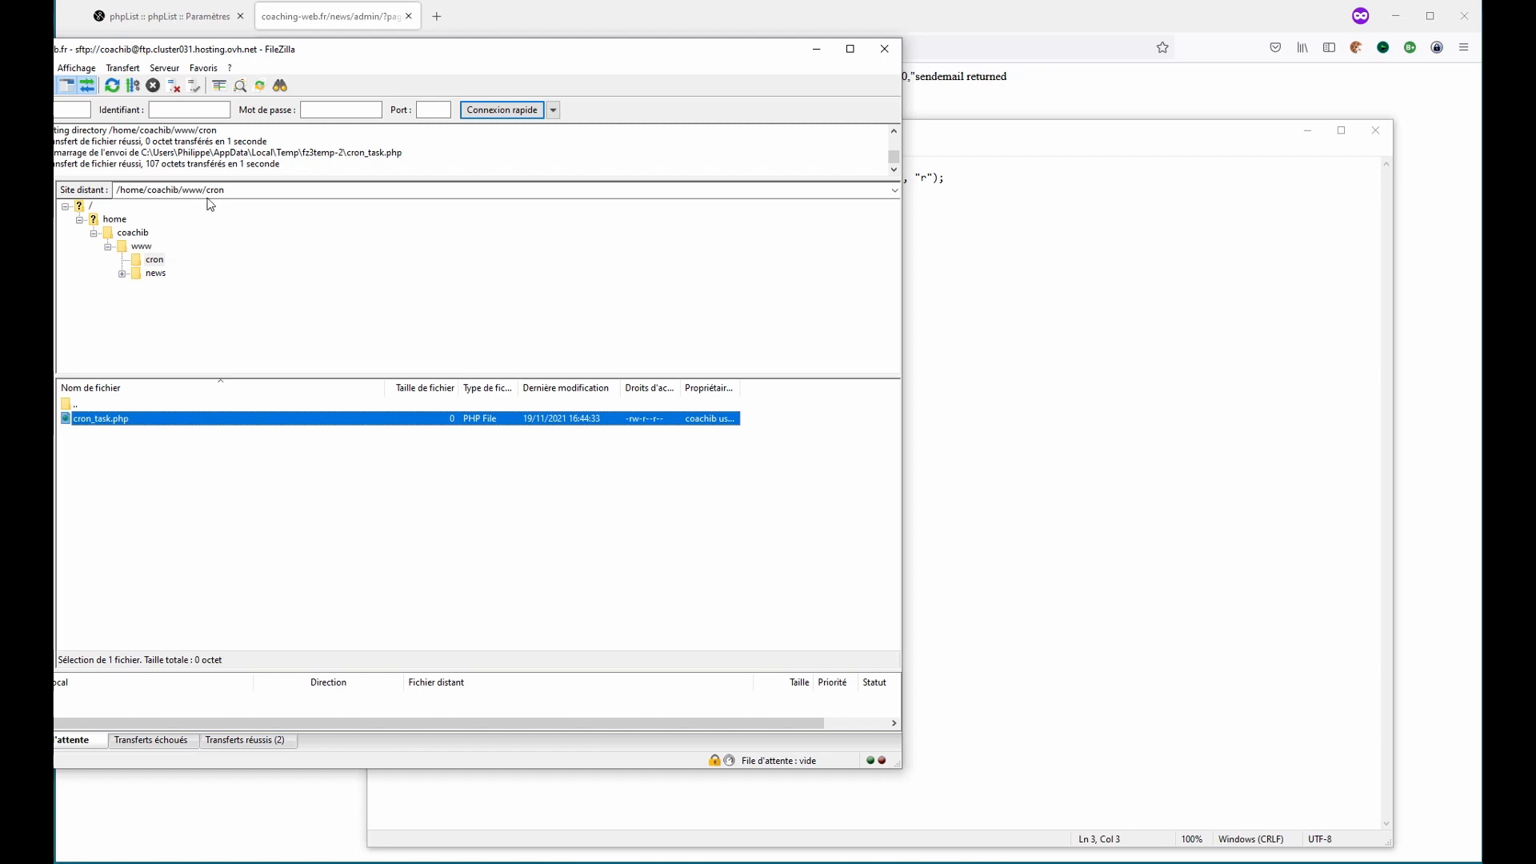
# - Select the www/cron part of the remote path of the cron folder
pyautogui.click(156, 261)
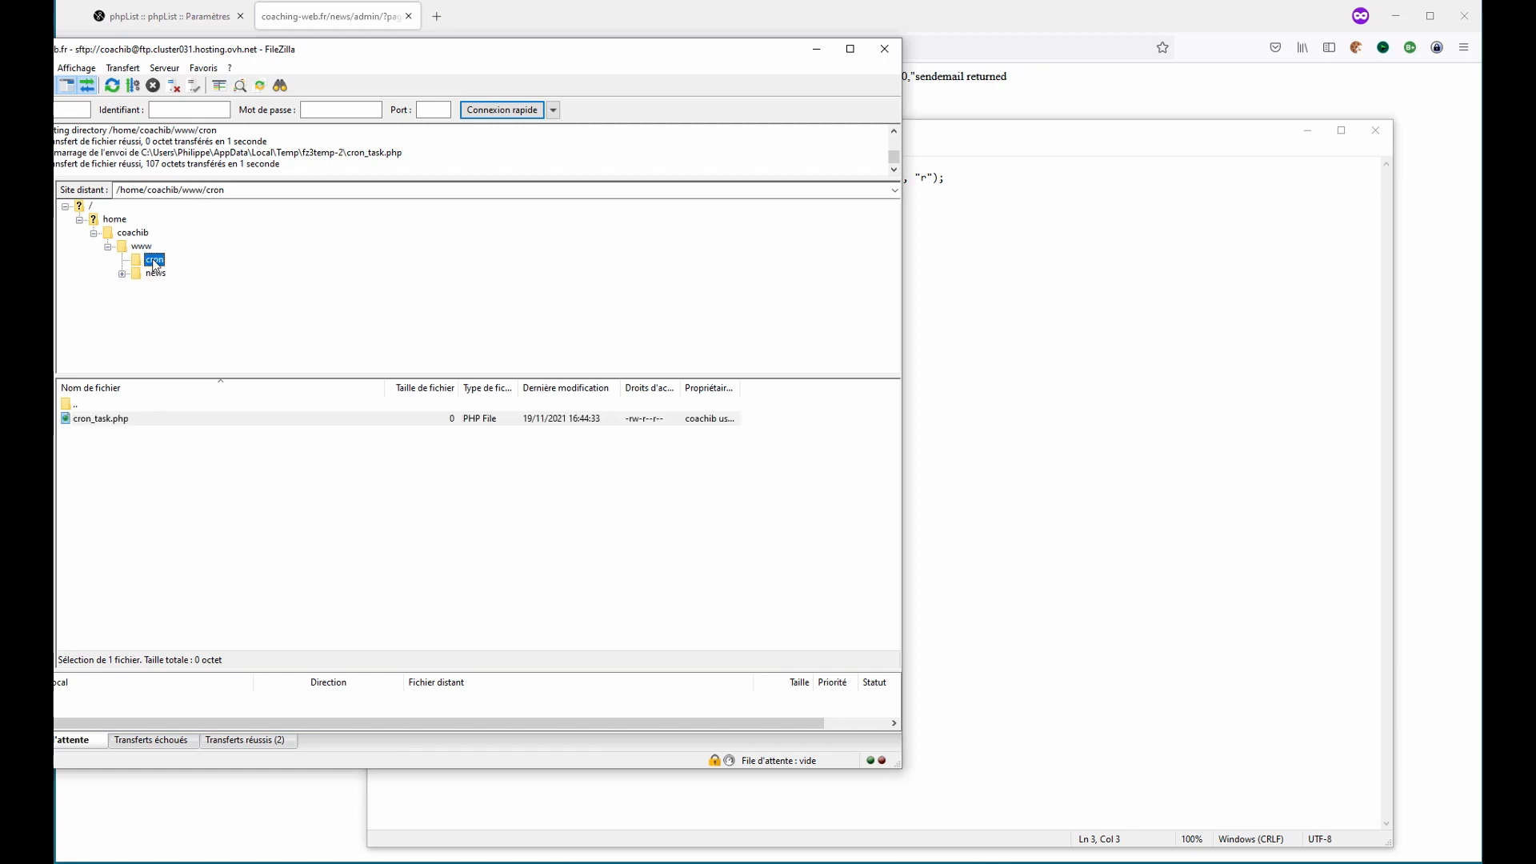
pyautogui.click(110, 421)
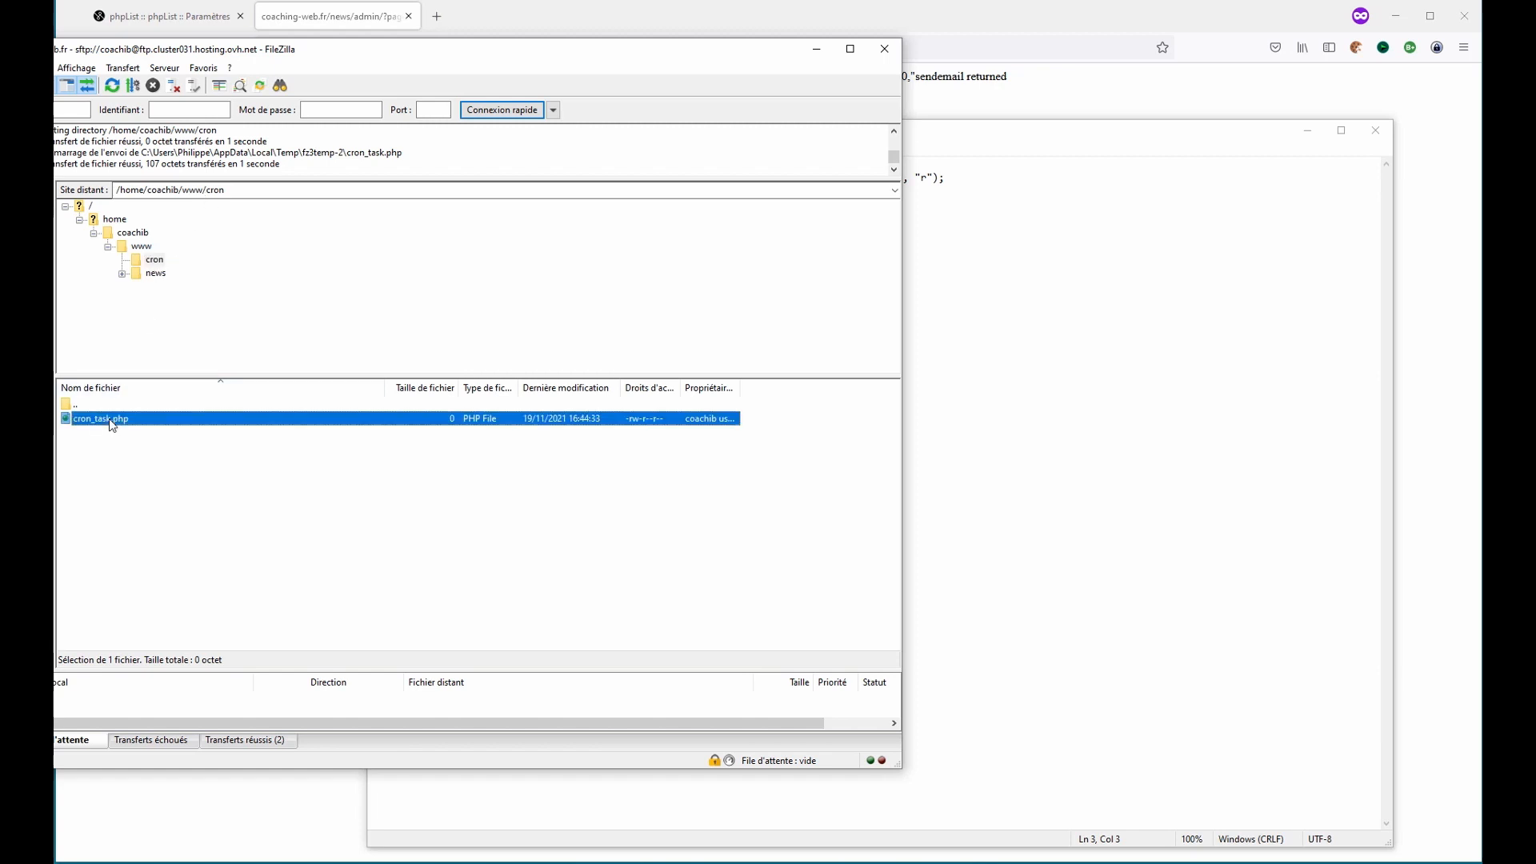
pyautogui.click(137, 493)
pyautogui.click(231, 189)
pyautogui.click(200, 190)
pyautogui.moveTo(182, 190); pyautogui.dragTo(231, 192)
pyautogui.click(263, 444)
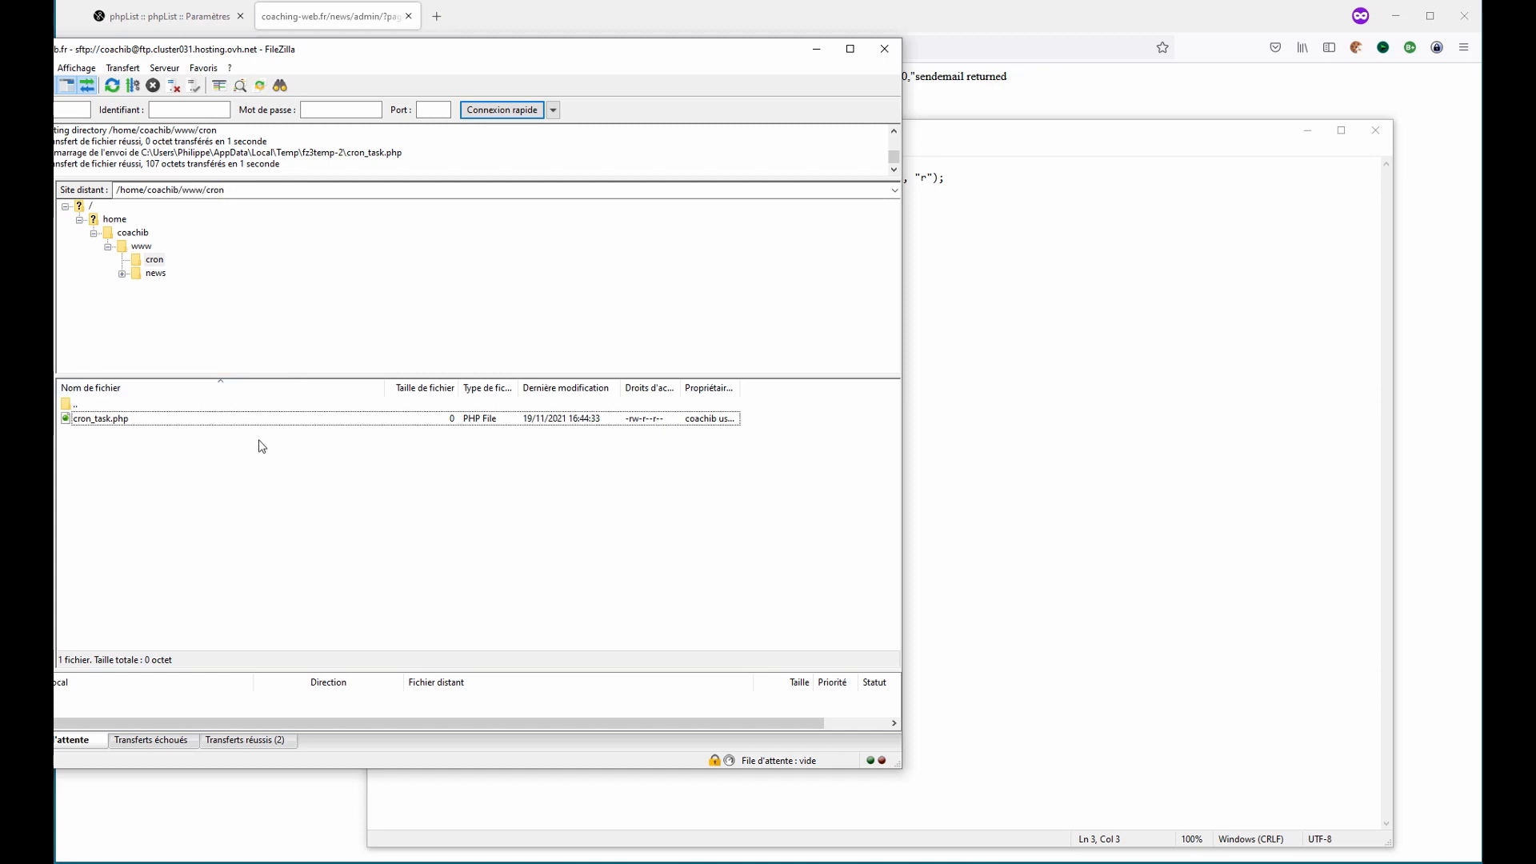
# - Switch to the OVH hosting manager and open the Cron scheduled tasks page for coaching-web.fr
pyautogui.click(895, 16)
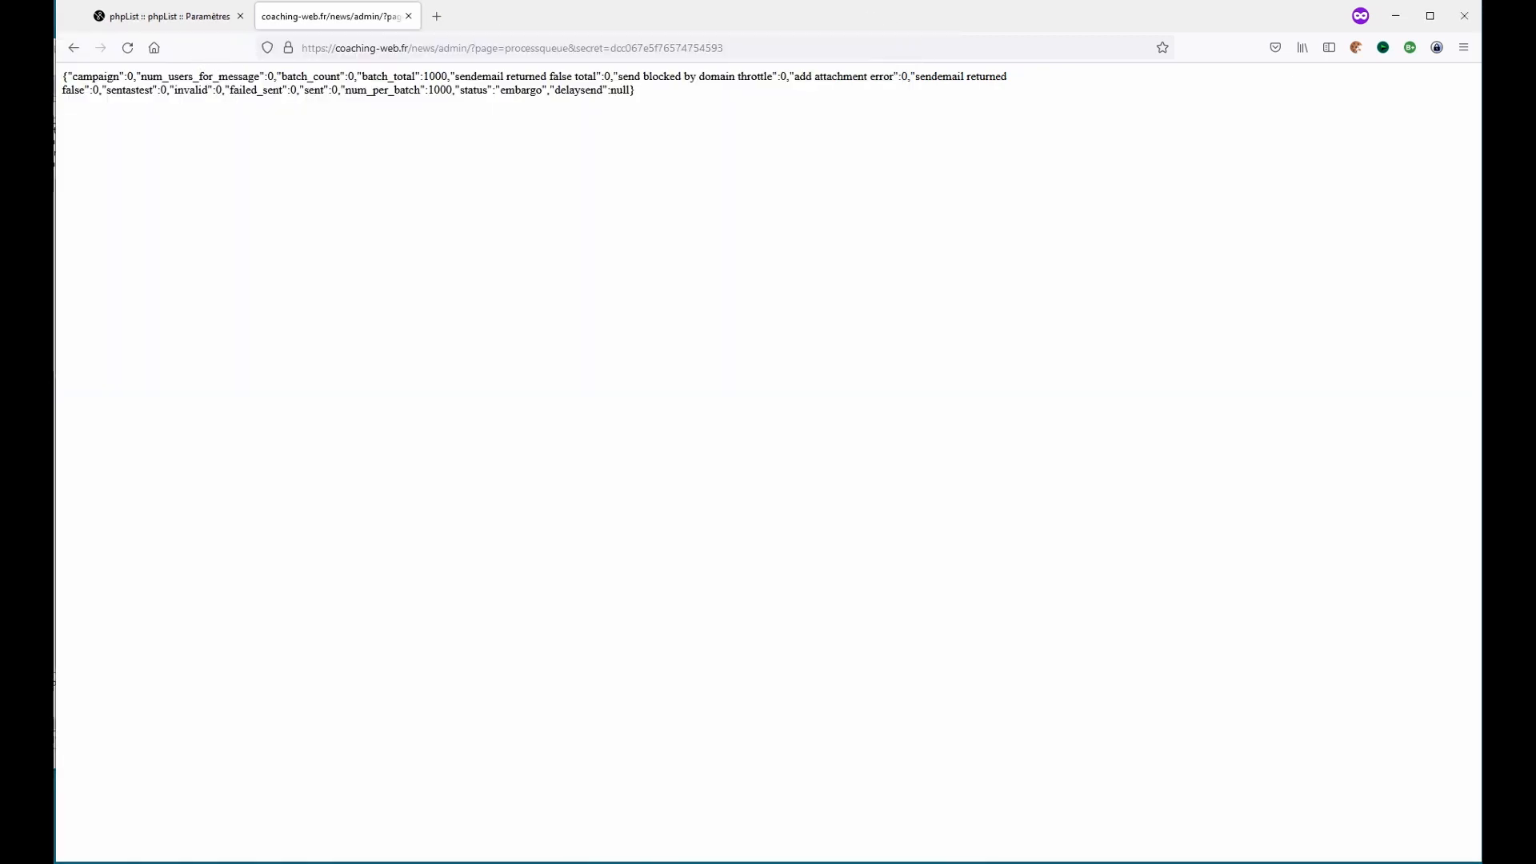
pyautogui.moveTo(212, 860)
pyautogui.click(130, 814)
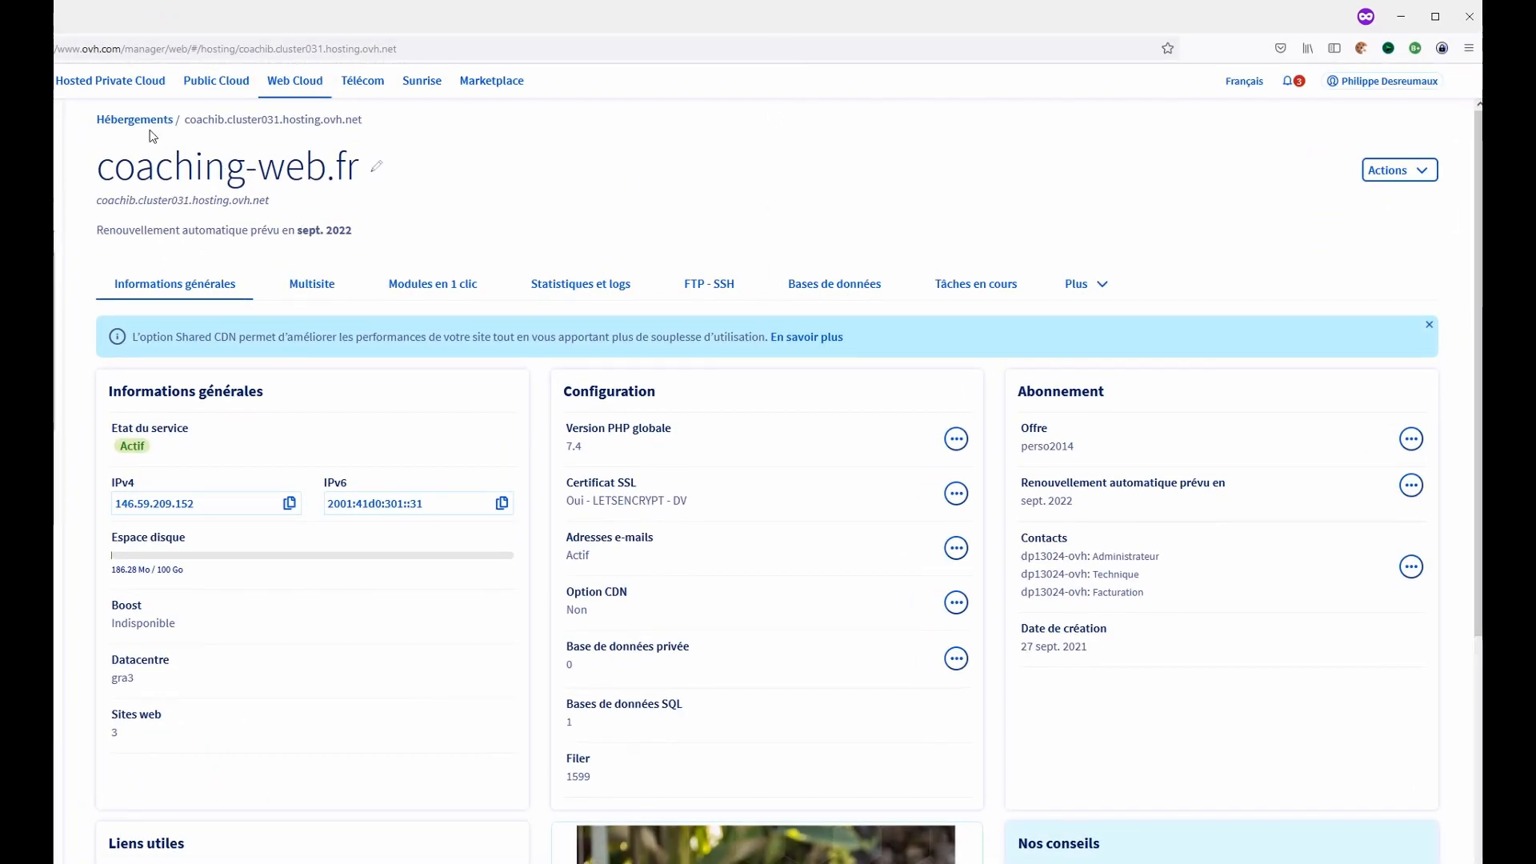
pyautogui.click(1086, 285)
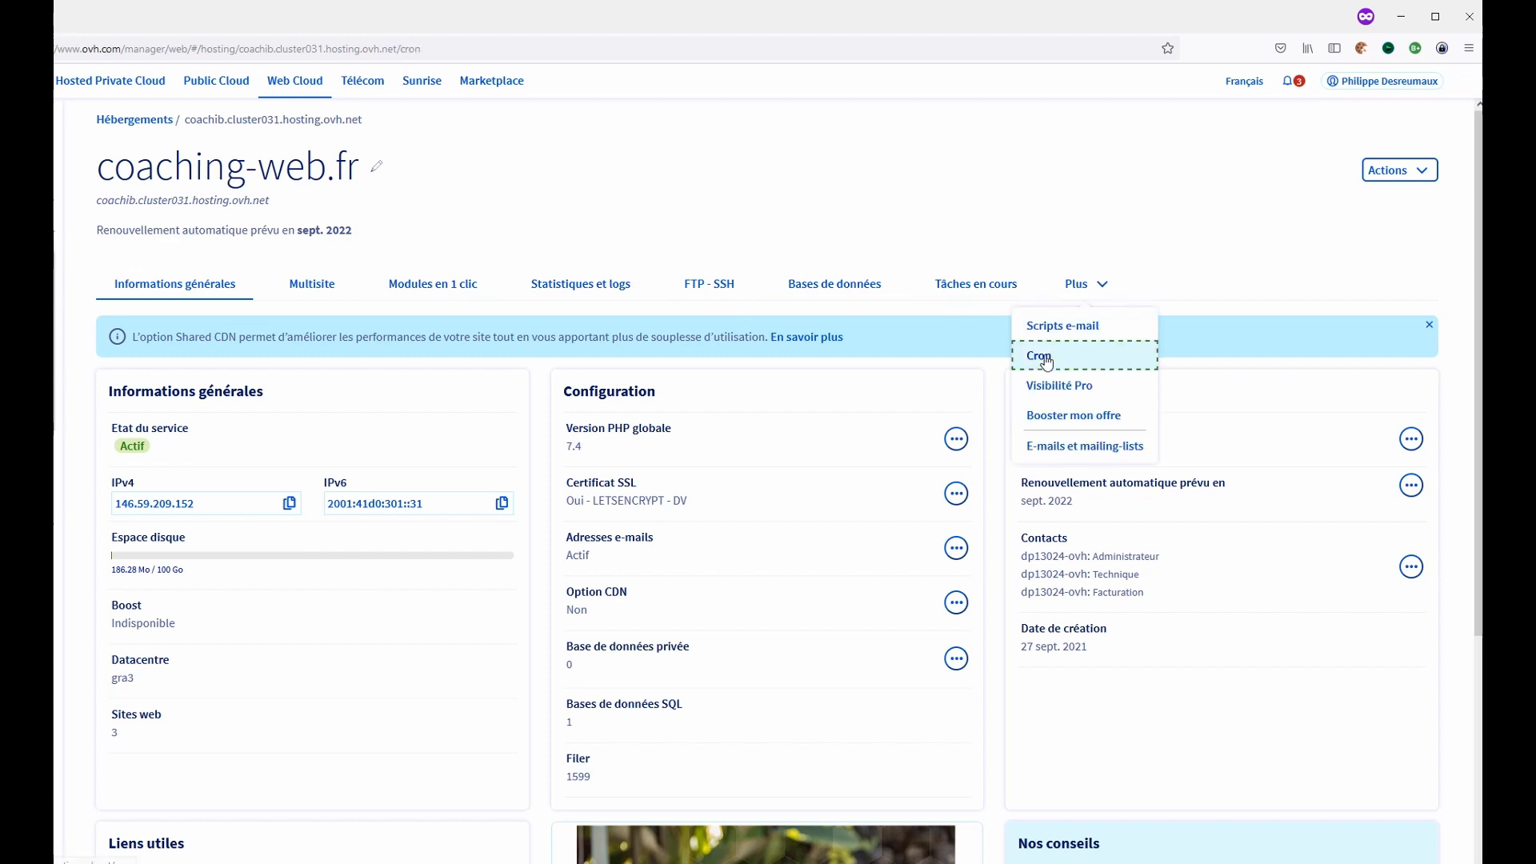
pyautogui.click(1039, 357)
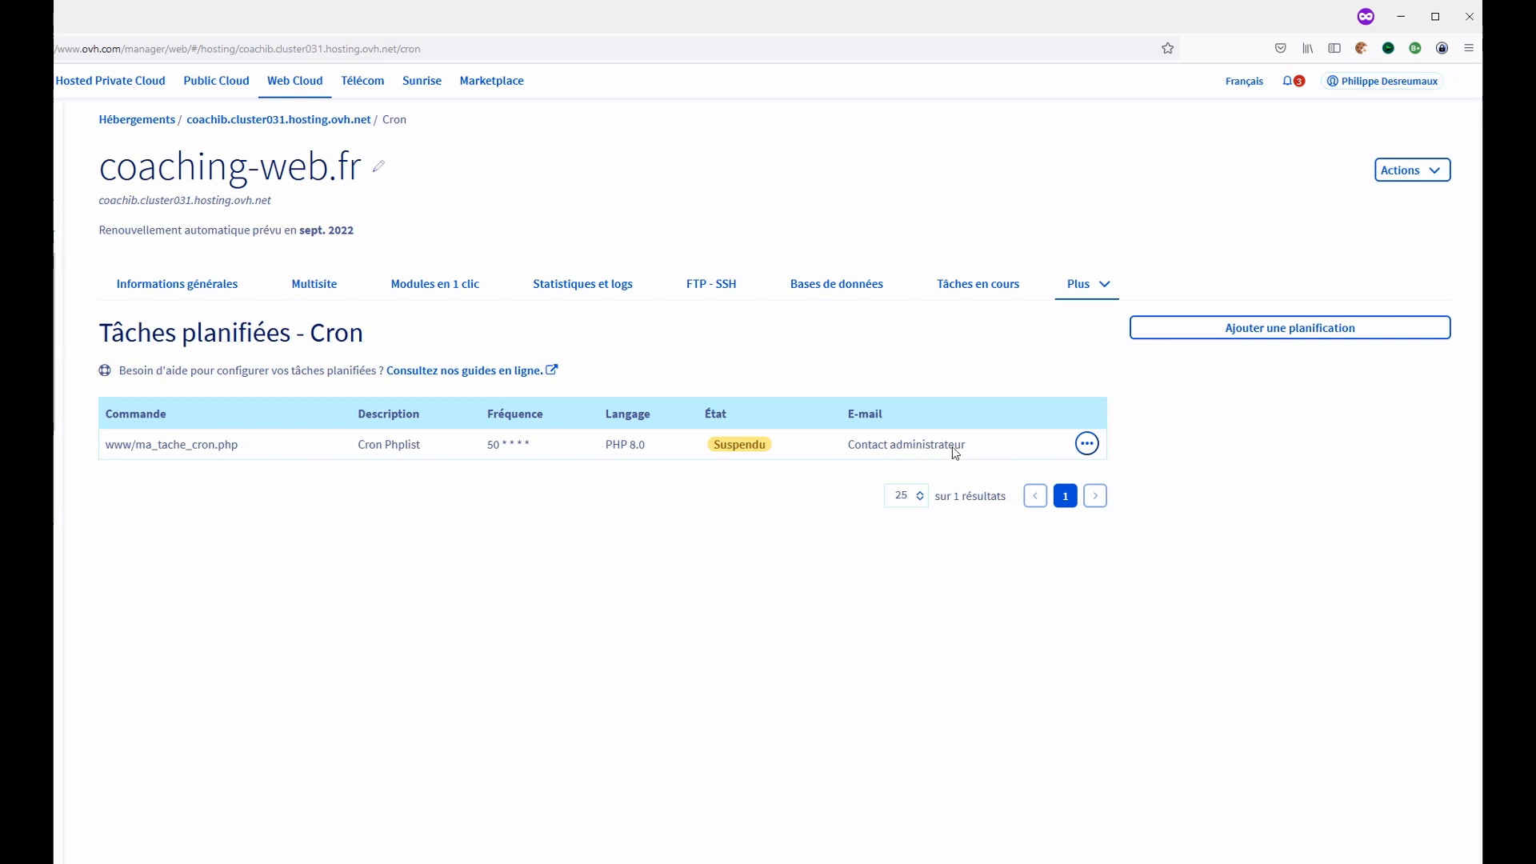
# - Delete the existing www/ma_tache_cron.php cron task
pyautogui.click(1086, 444)
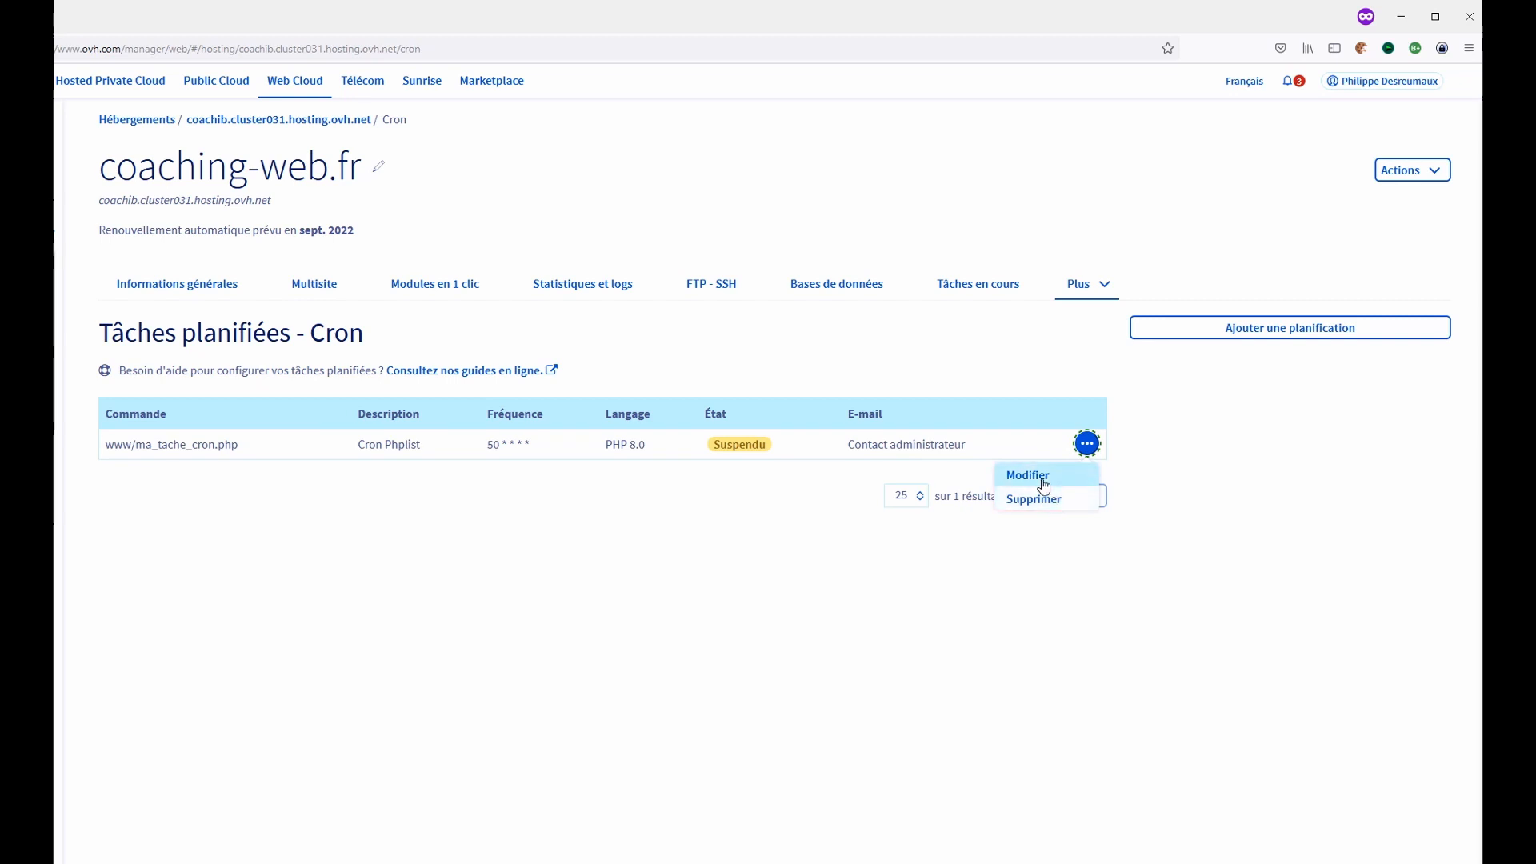
pyautogui.click(1051, 500)
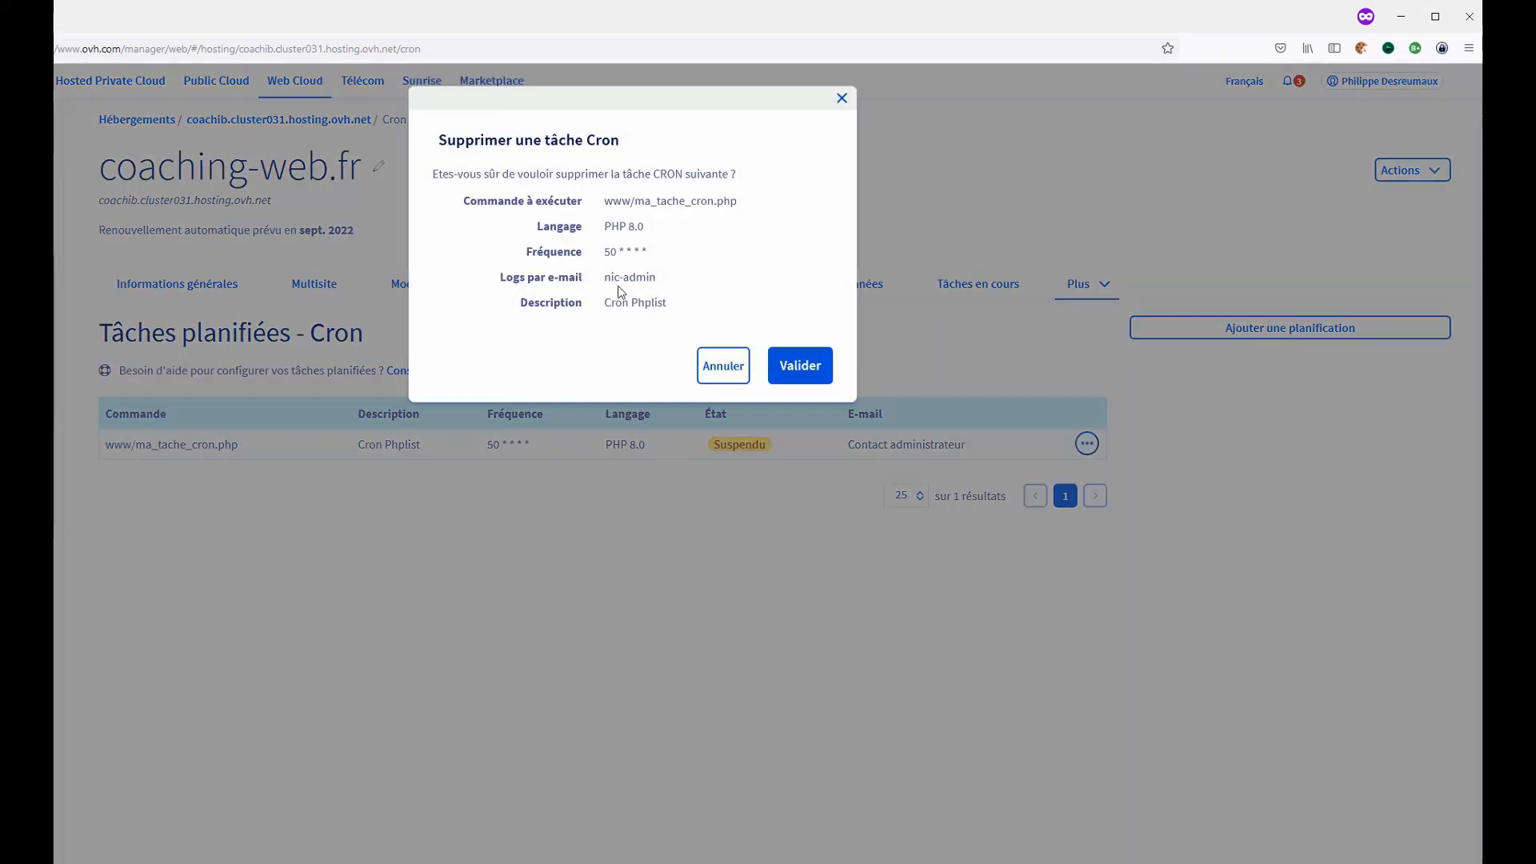
pyautogui.click(814, 367)
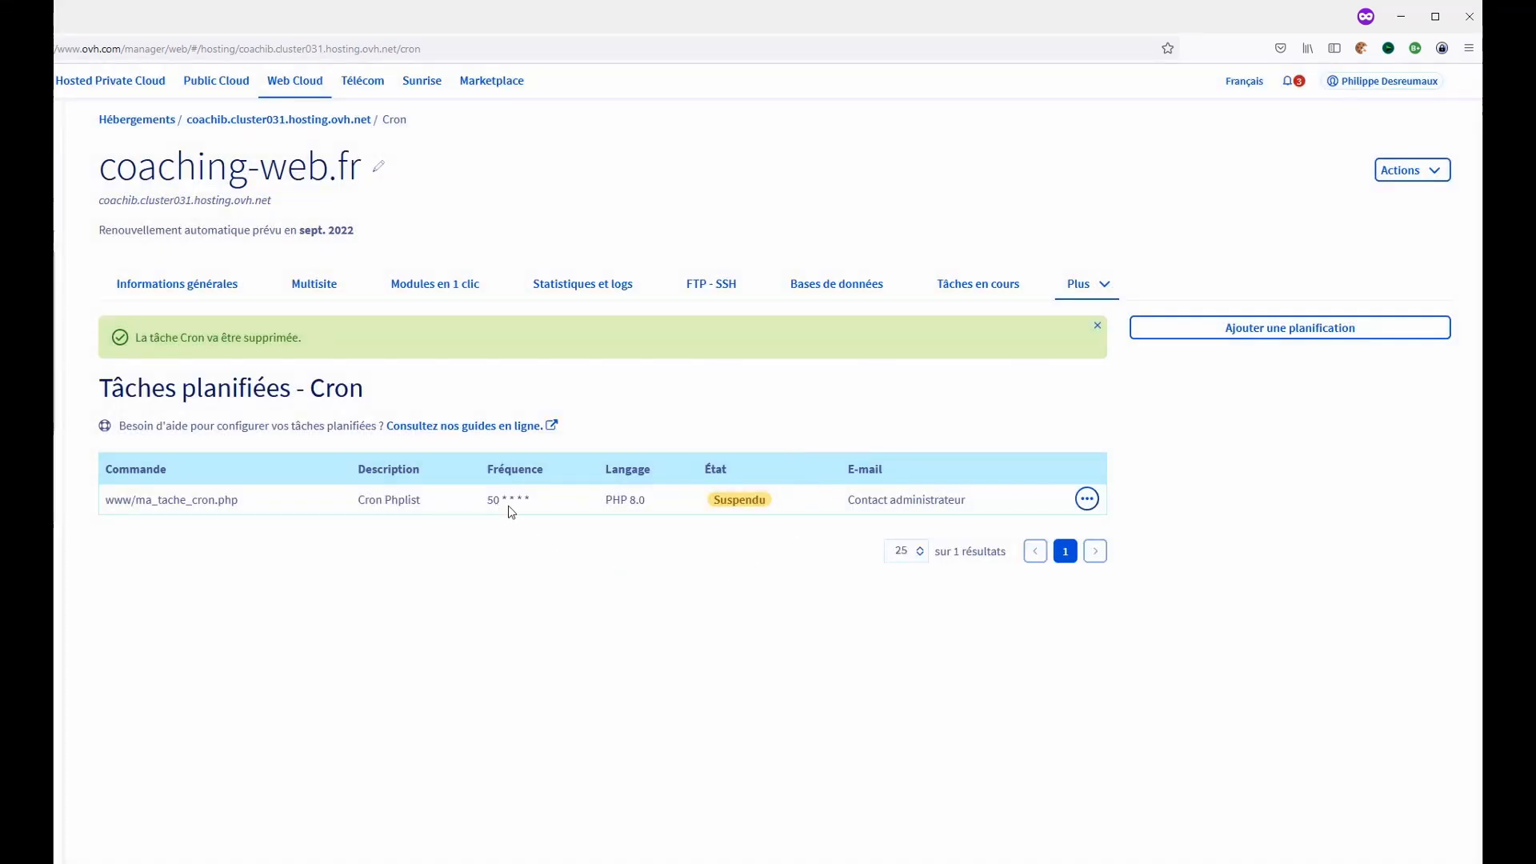
# - Start adding a new scheduled task and set its language to PHP 7.3
pyautogui.click(1287, 328)
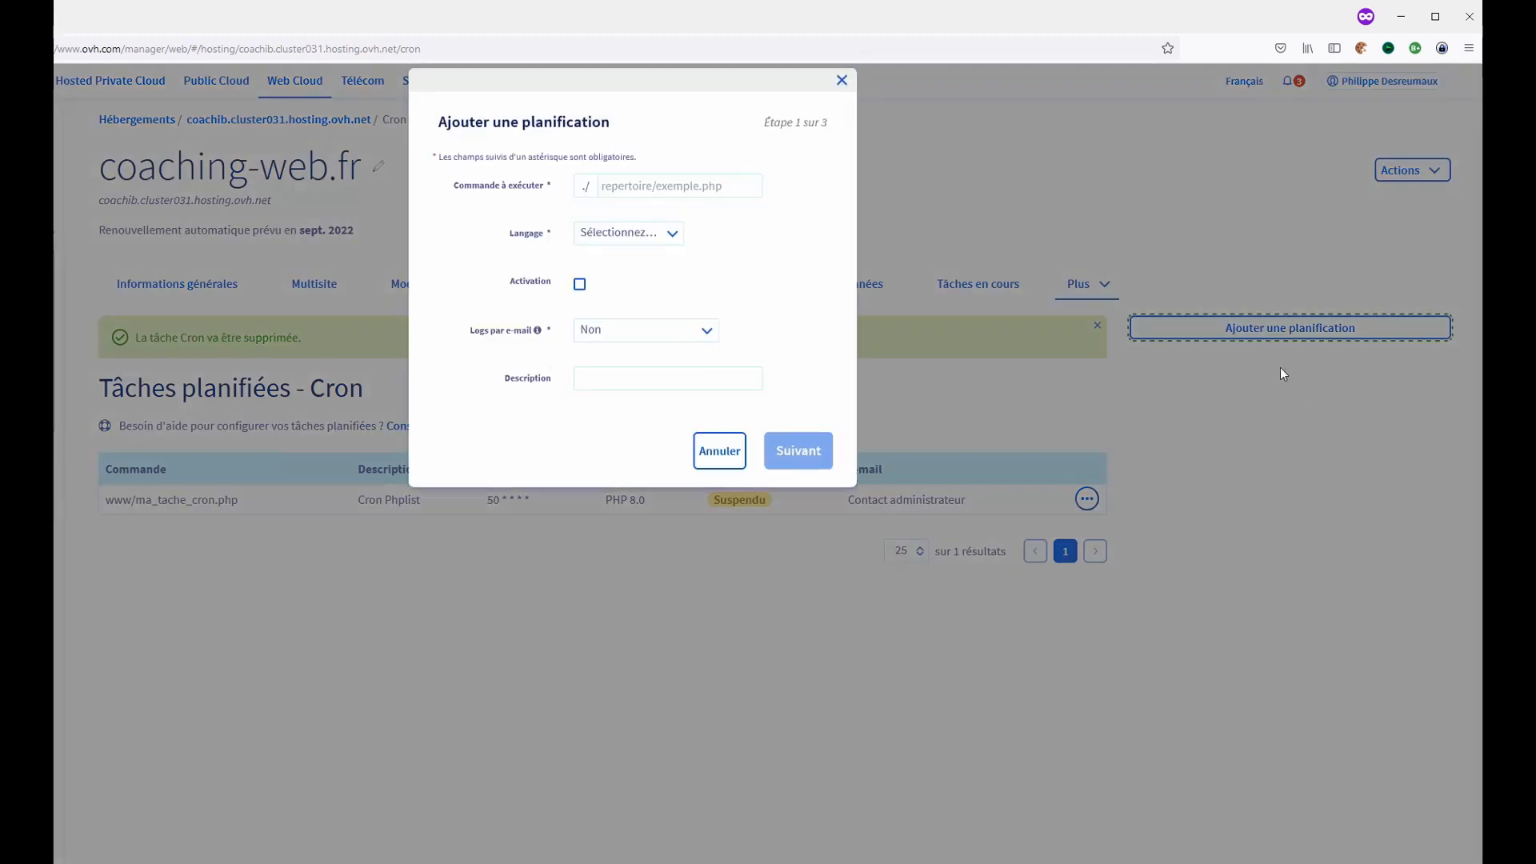
pyautogui.click(636, 254)
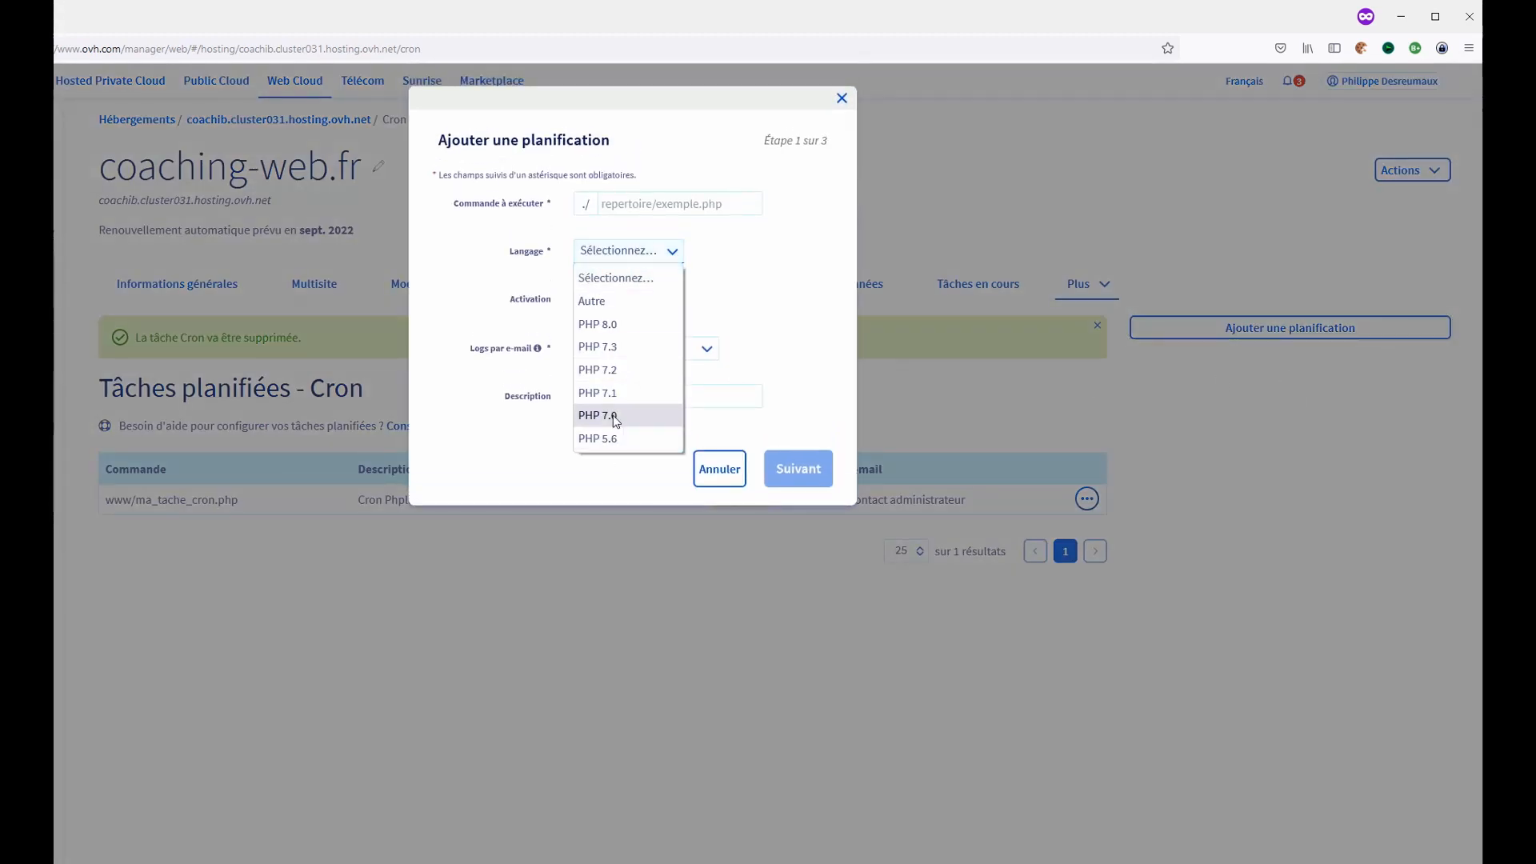
pyautogui.click(621, 347)
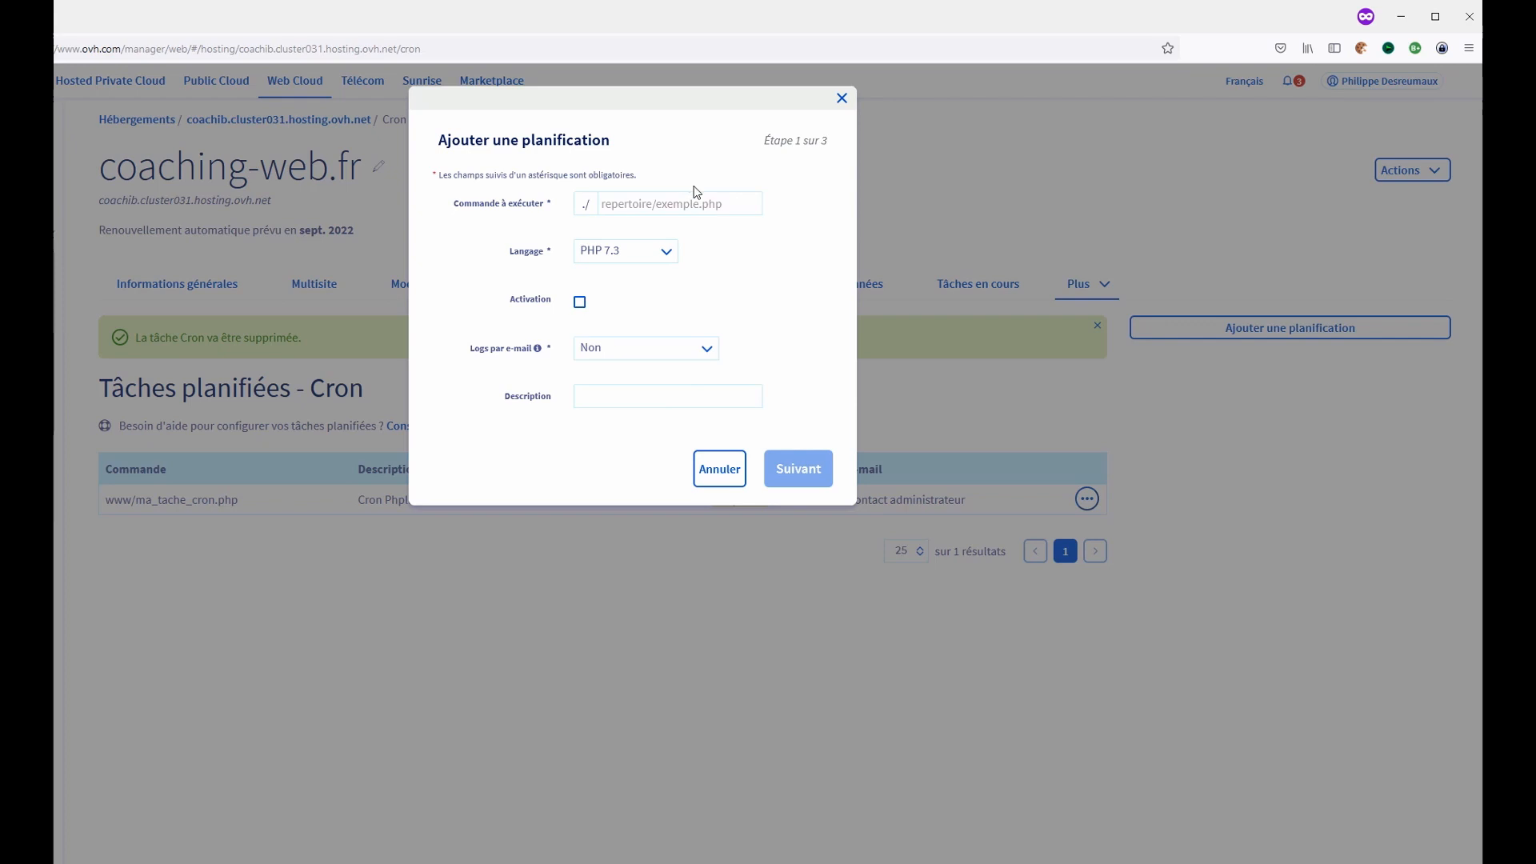
# - Enter www/cron as the command to execute, checking the folder path in FileZilla
pyautogui.click(669, 195)
pyautogui.write('www/cron')
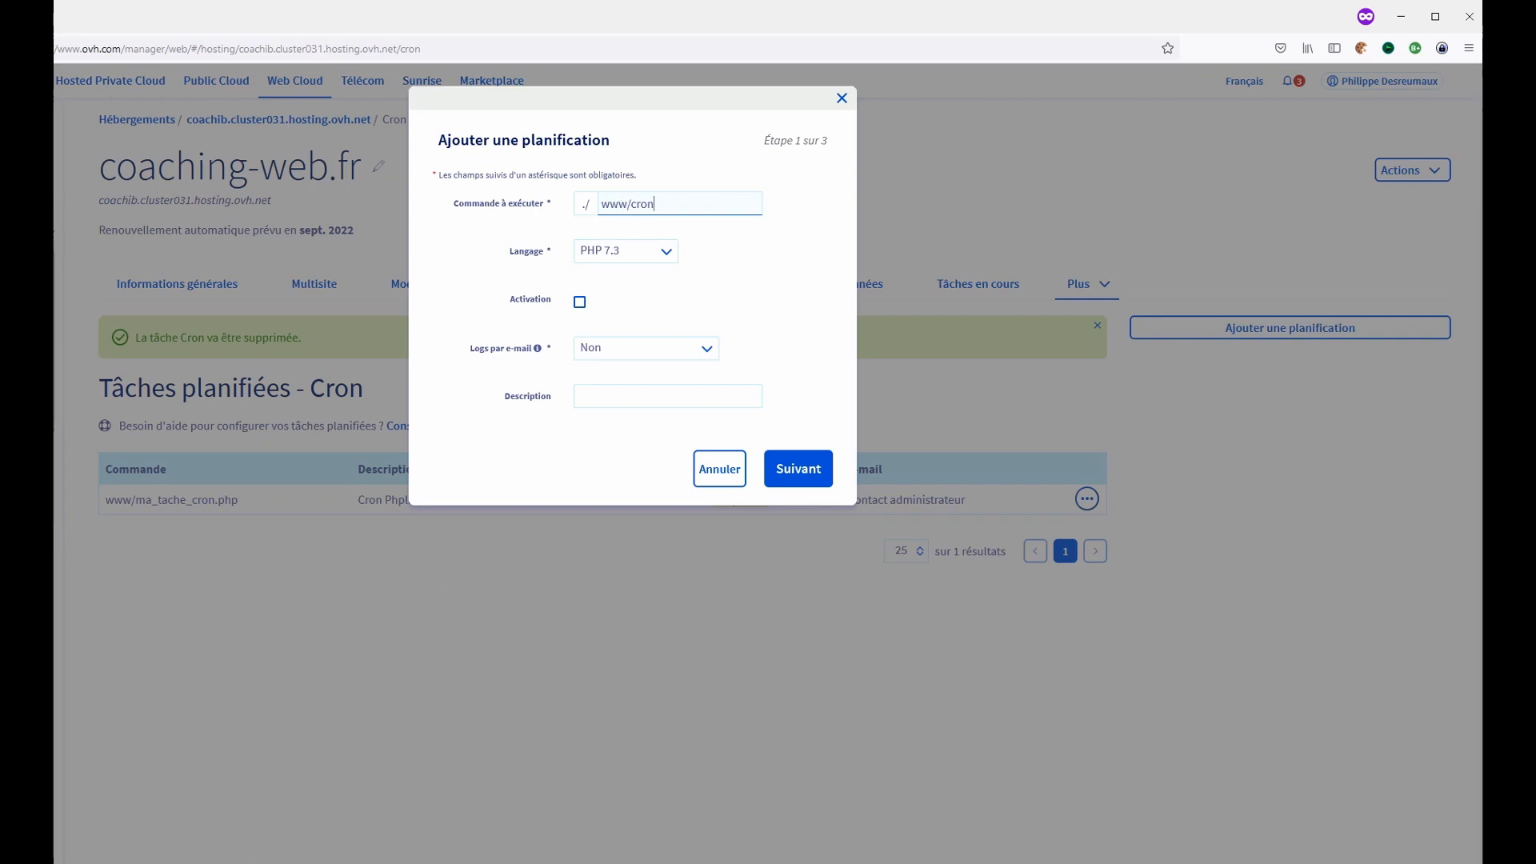
pyautogui.hotkey('alt', 'Tab')
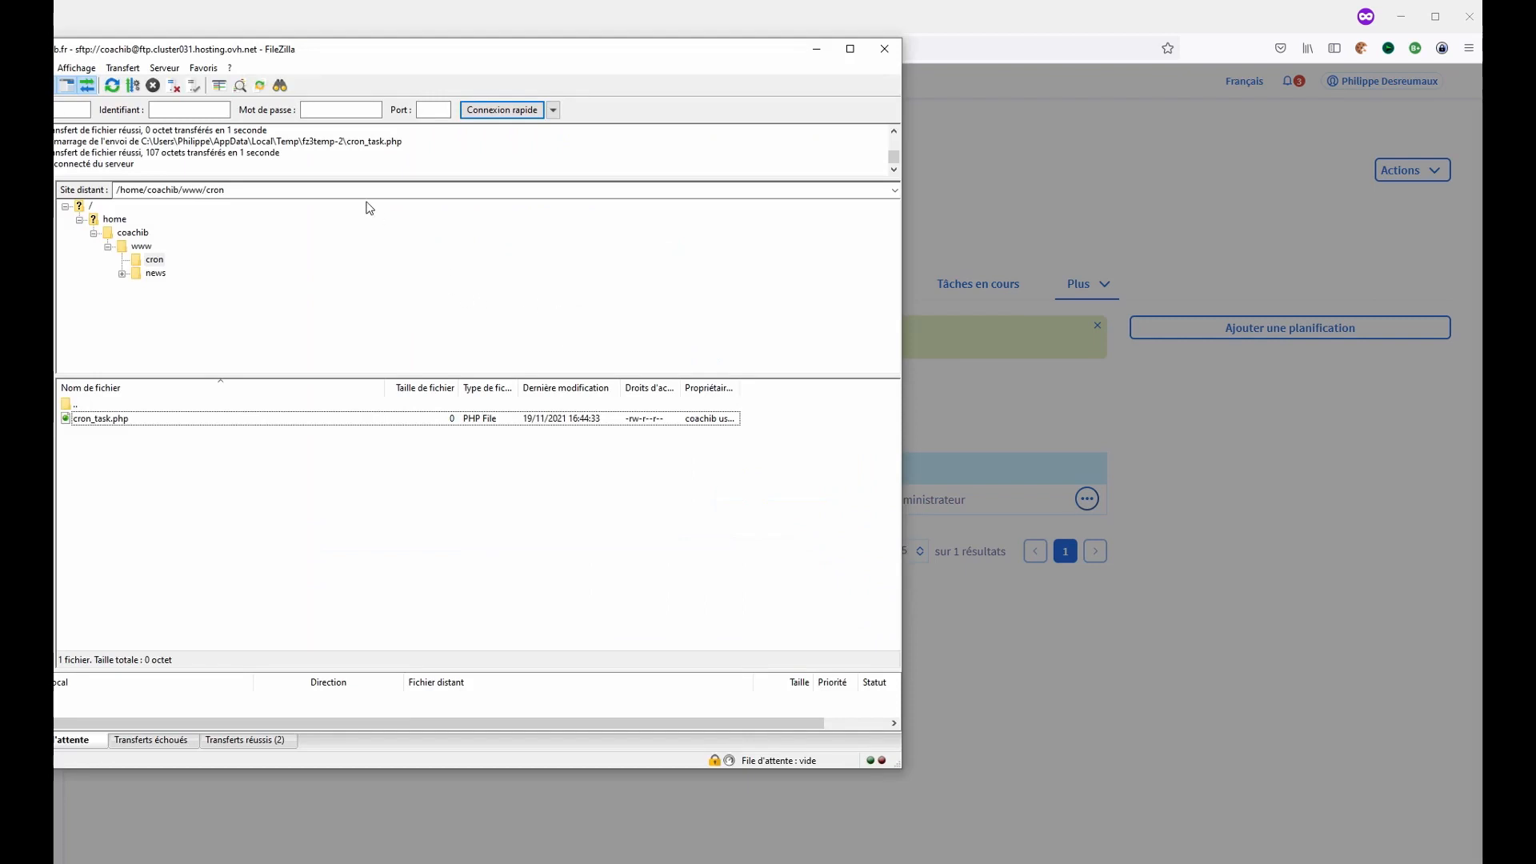
pyautogui.click(185, 190)
pyautogui.click(197, 190)
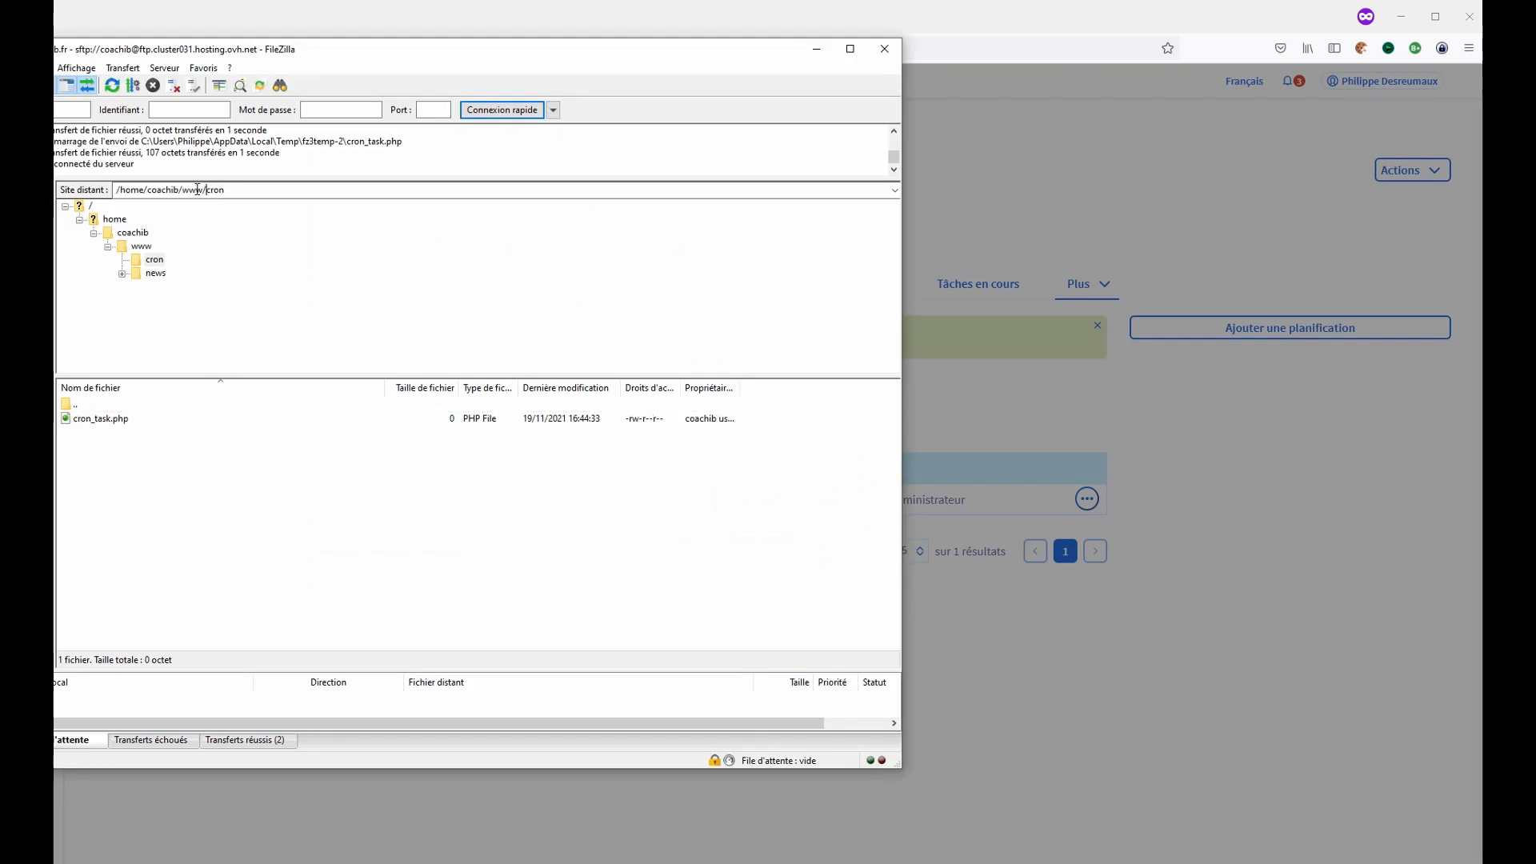
pyautogui.moveTo(183, 190); pyautogui.dragTo(247, 192)
pyautogui.click(283, 298)
pyautogui.click(963, 11)
# - Set the task description to PhpList
pyautogui.click(669, 397)
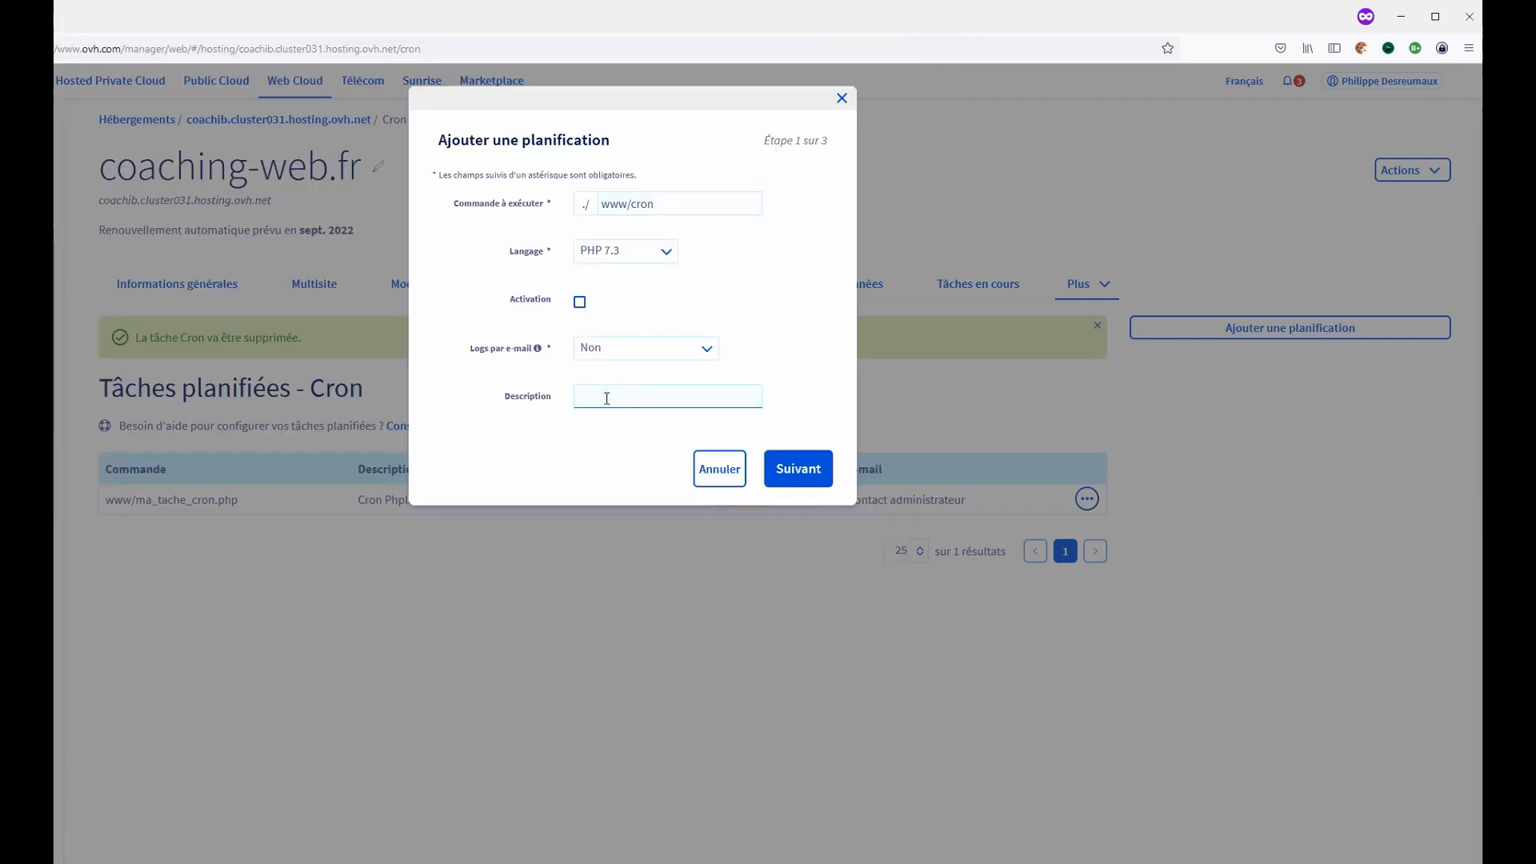
pyautogui.write('PhpList')
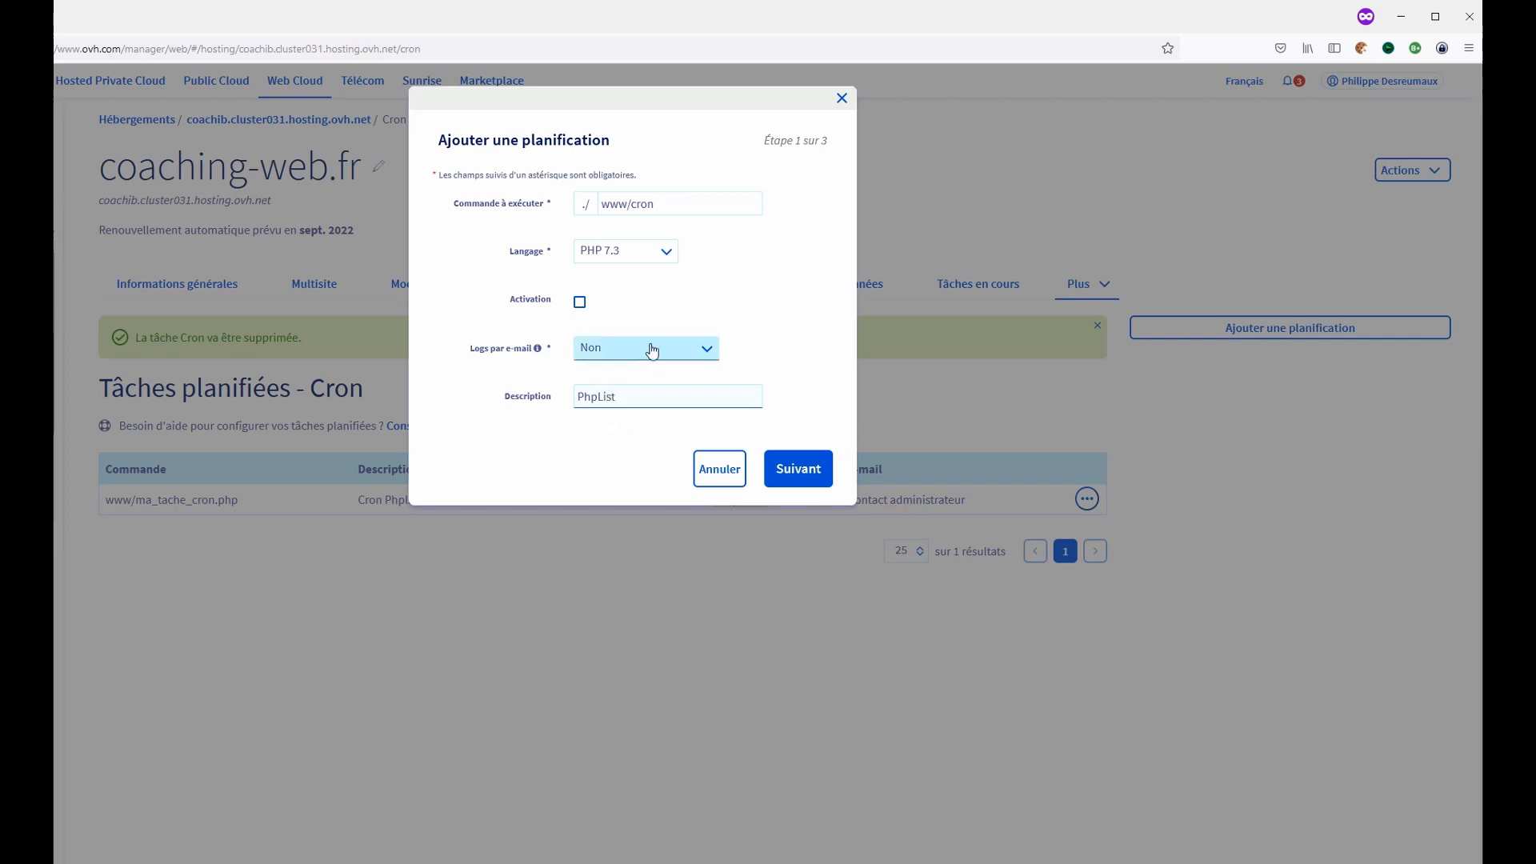
# - Activate the task and correct the command to www/cron/cron_task.php, checking the file name in FileZilla
pyautogui.click(580, 303)
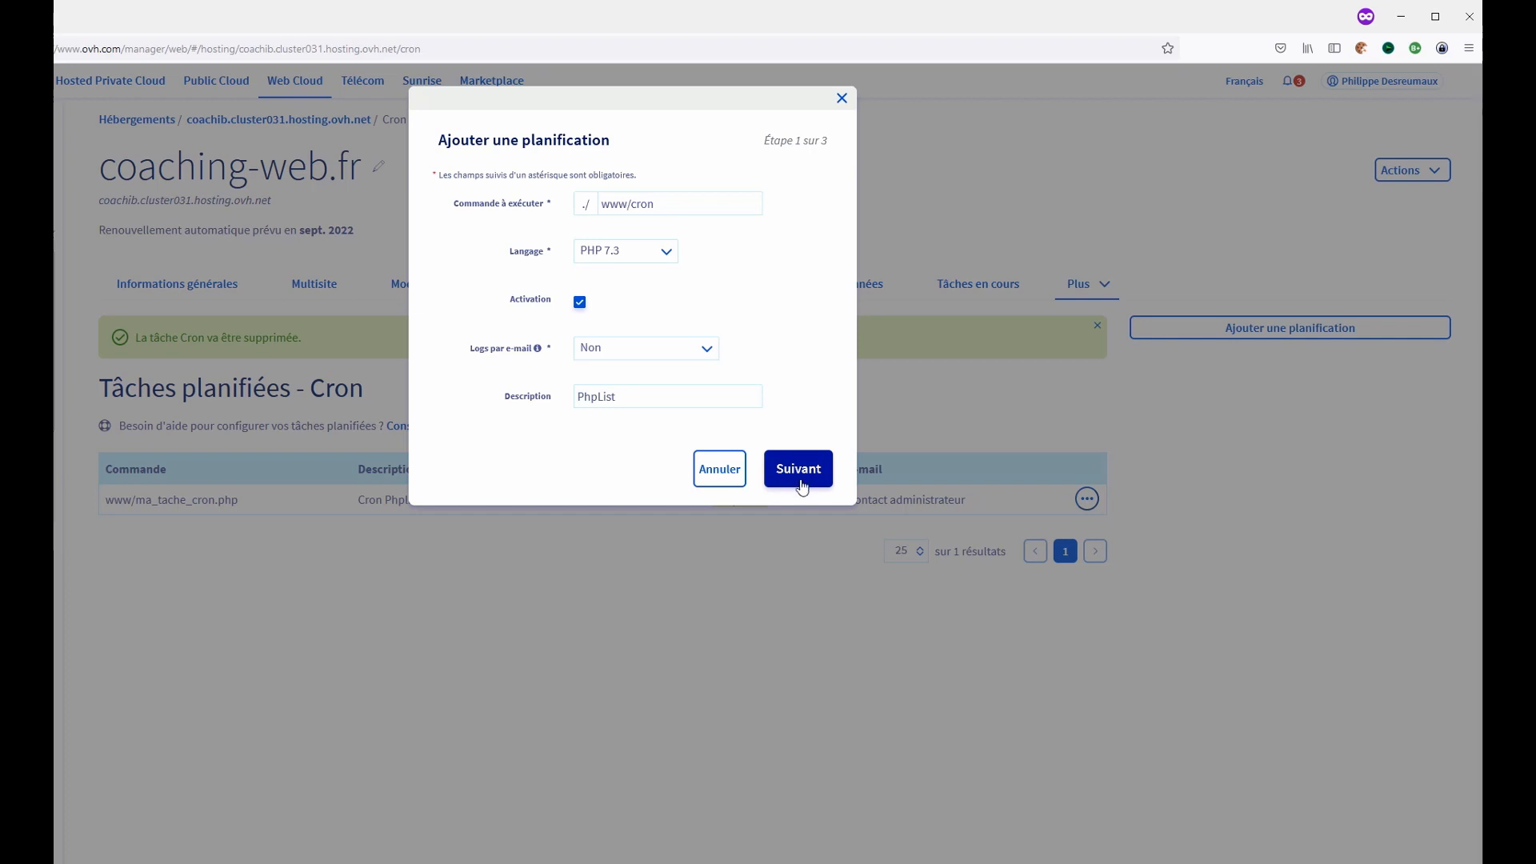
pyautogui.click(675, 203)
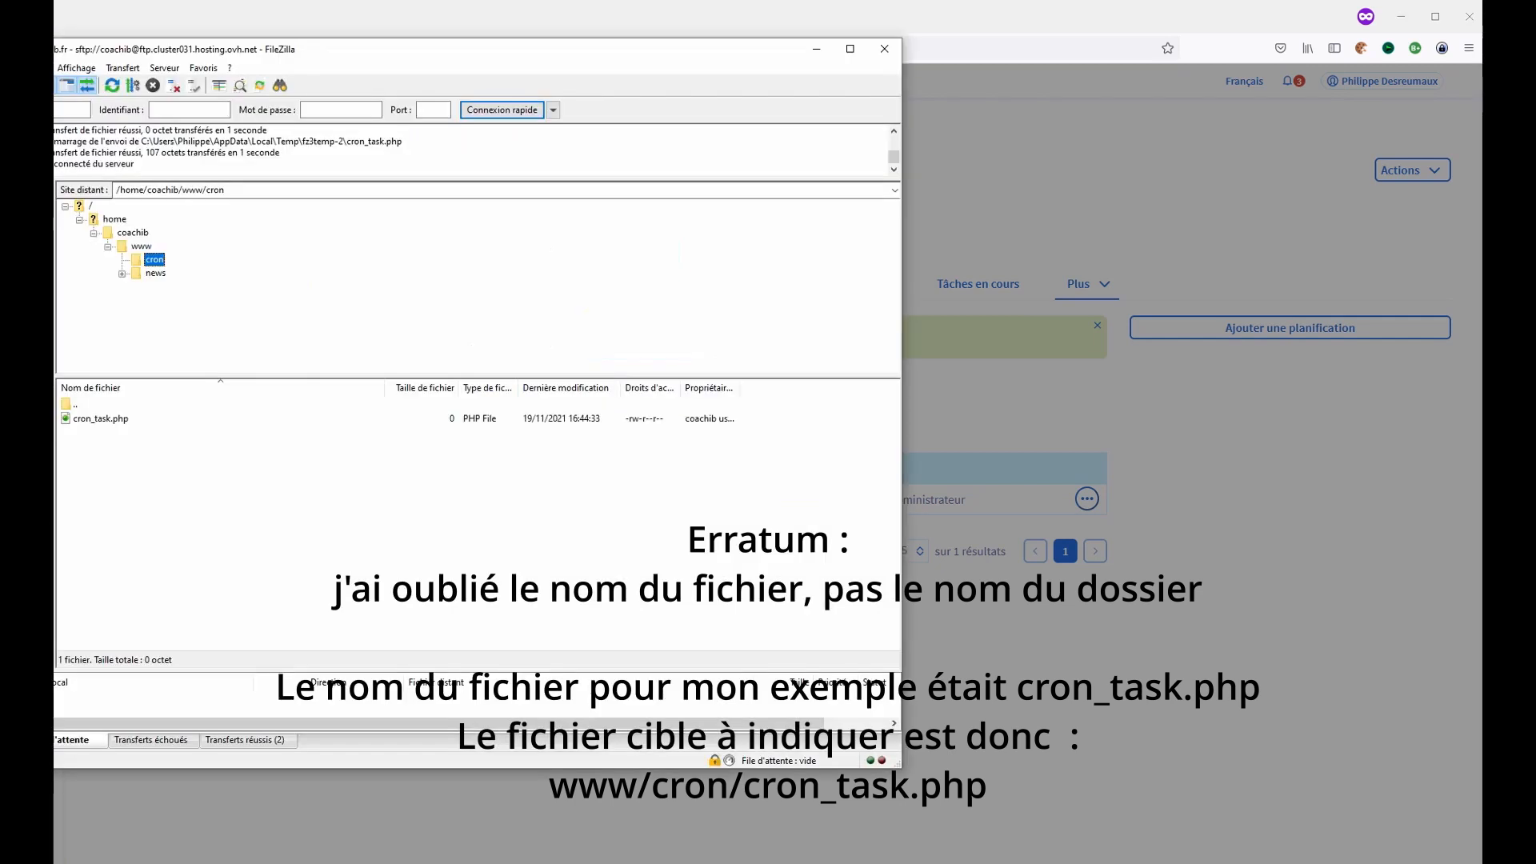
pyautogui.click(108, 421)
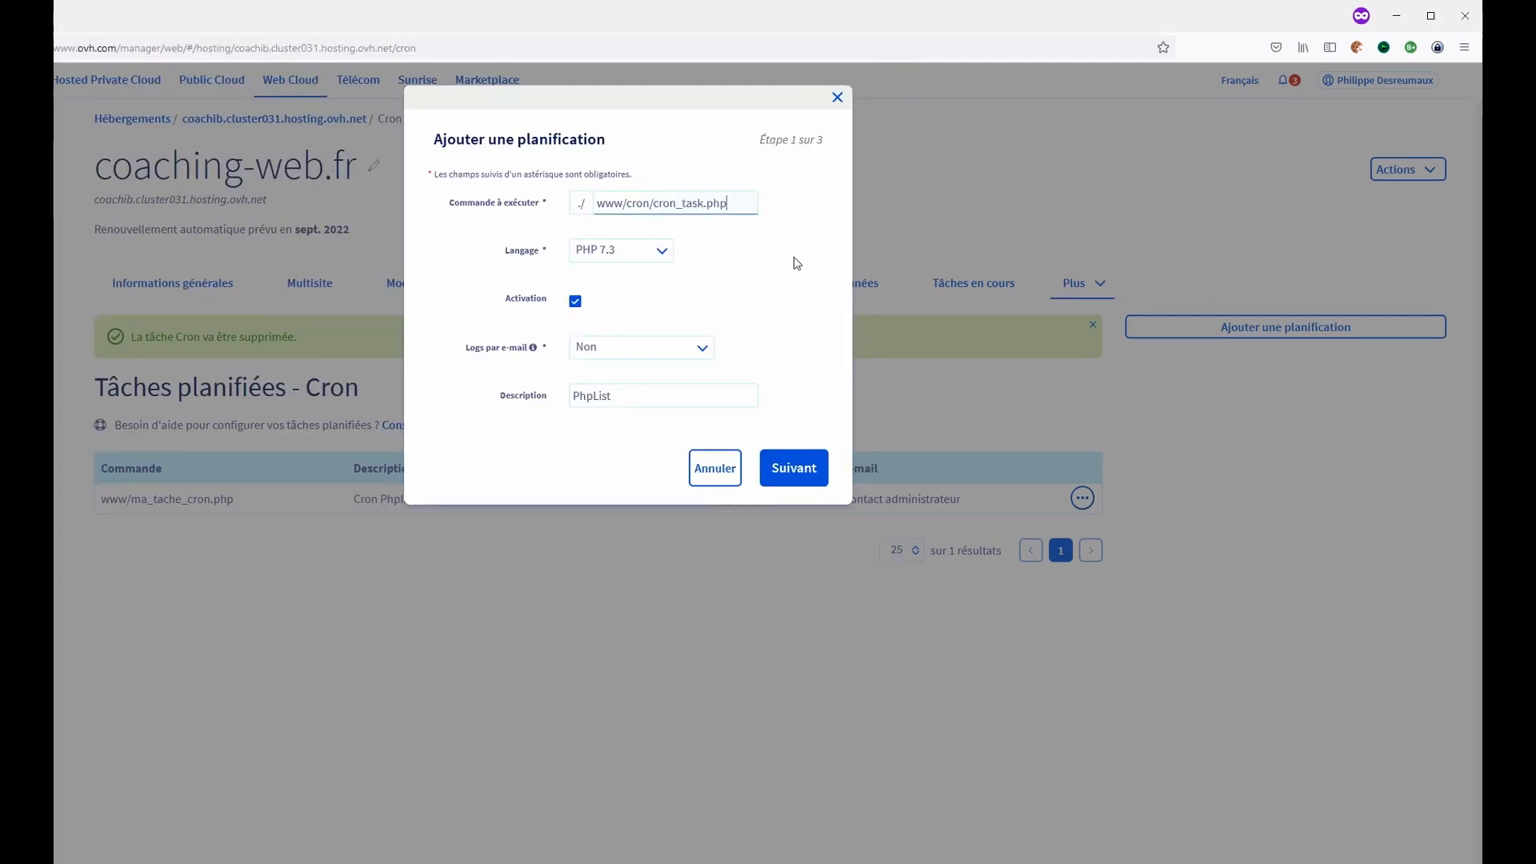
# - Keep the schedule at every hour, every day, every day of the week and every month, and confirm the cron task
pyautogui.click(780, 490)
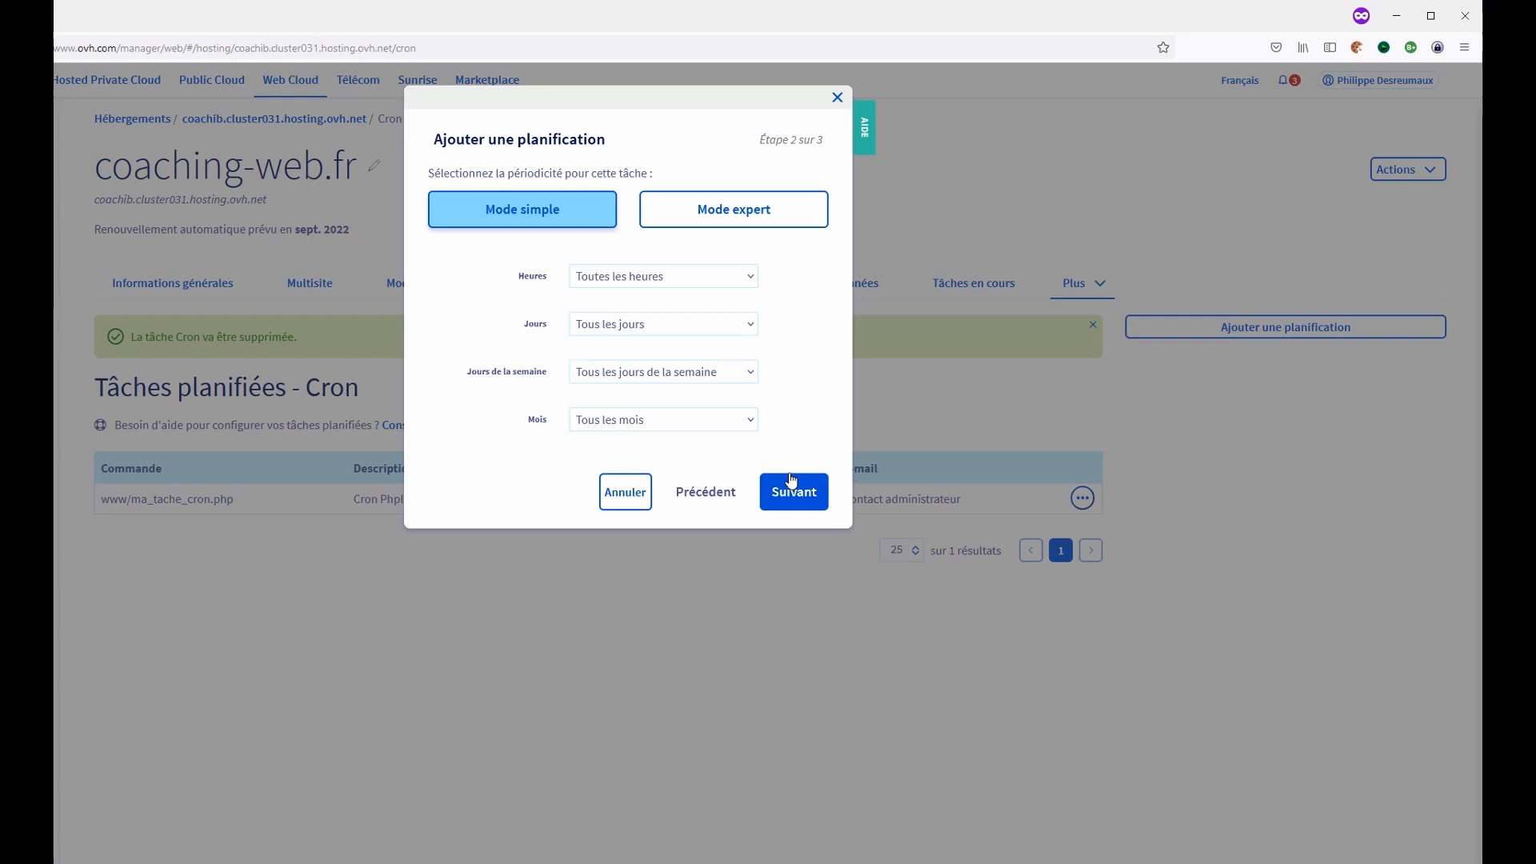
pyautogui.click(664, 275)
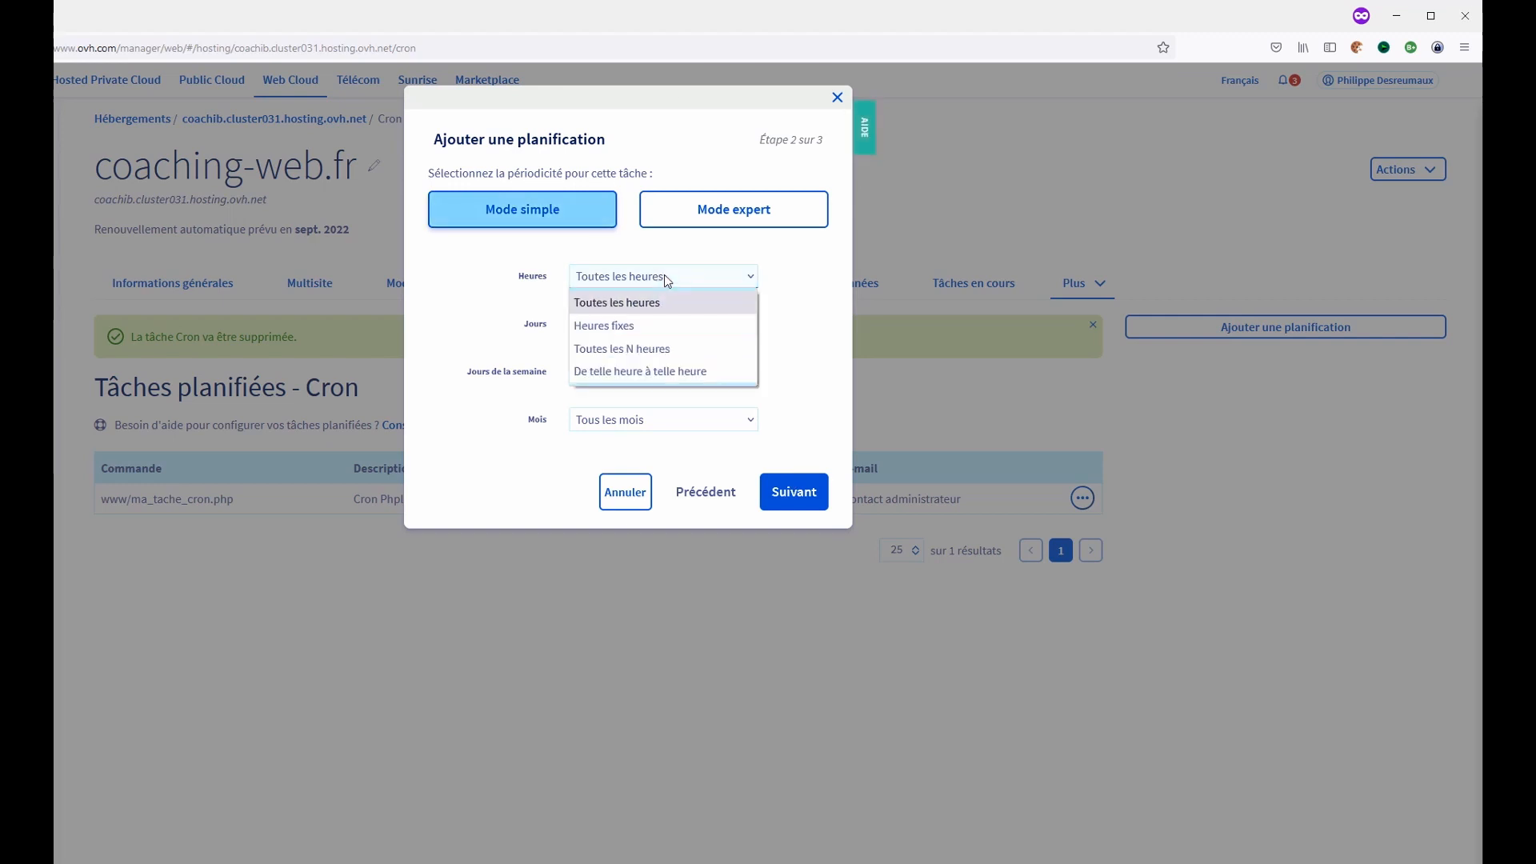
pyautogui.click(667, 282)
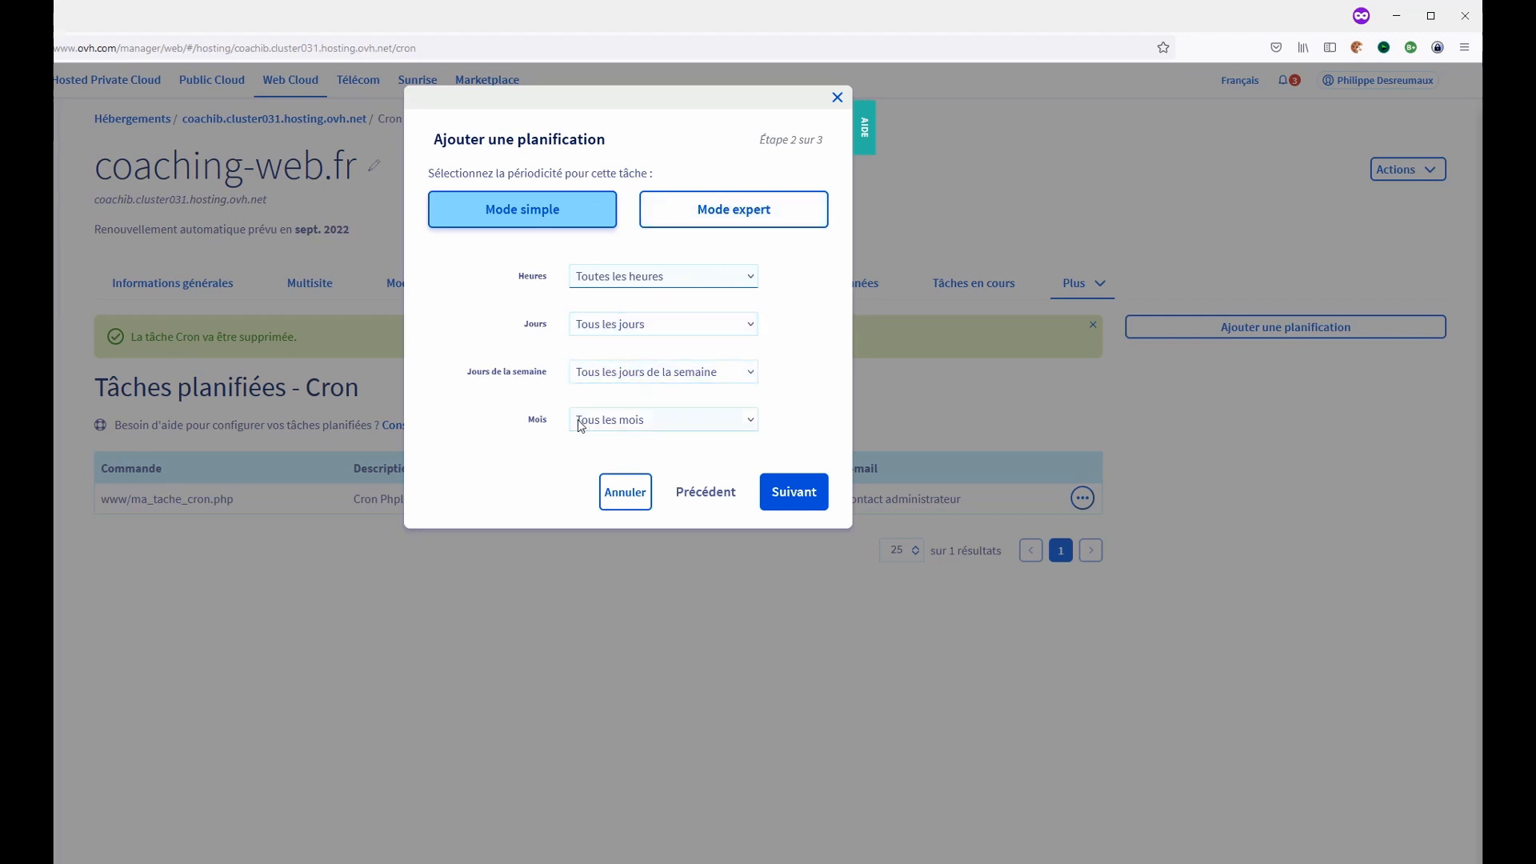
pyautogui.click(801, 502)
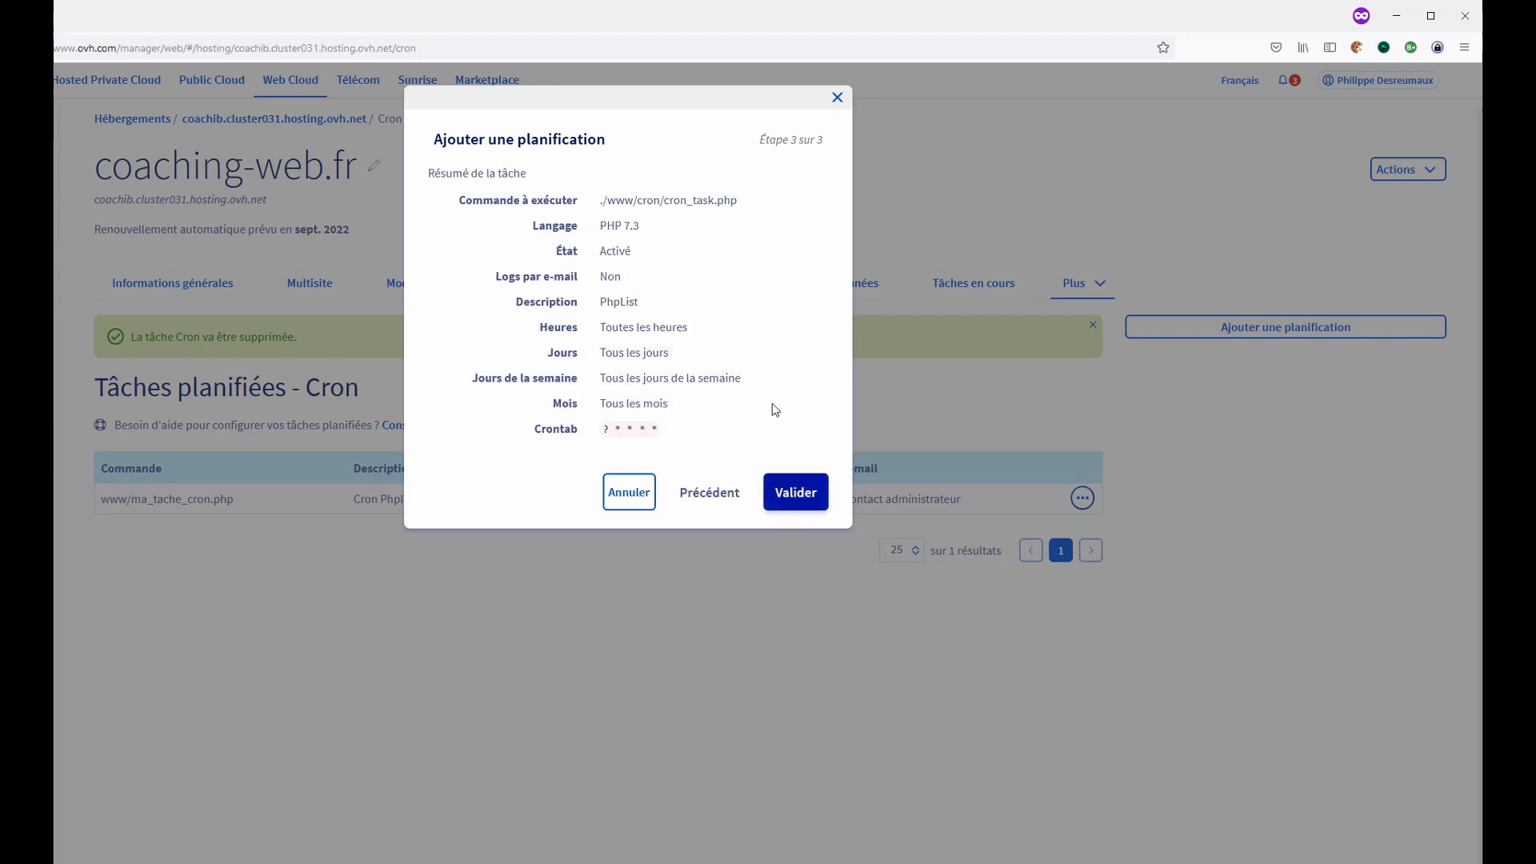
pyautogui.click(783, 500)
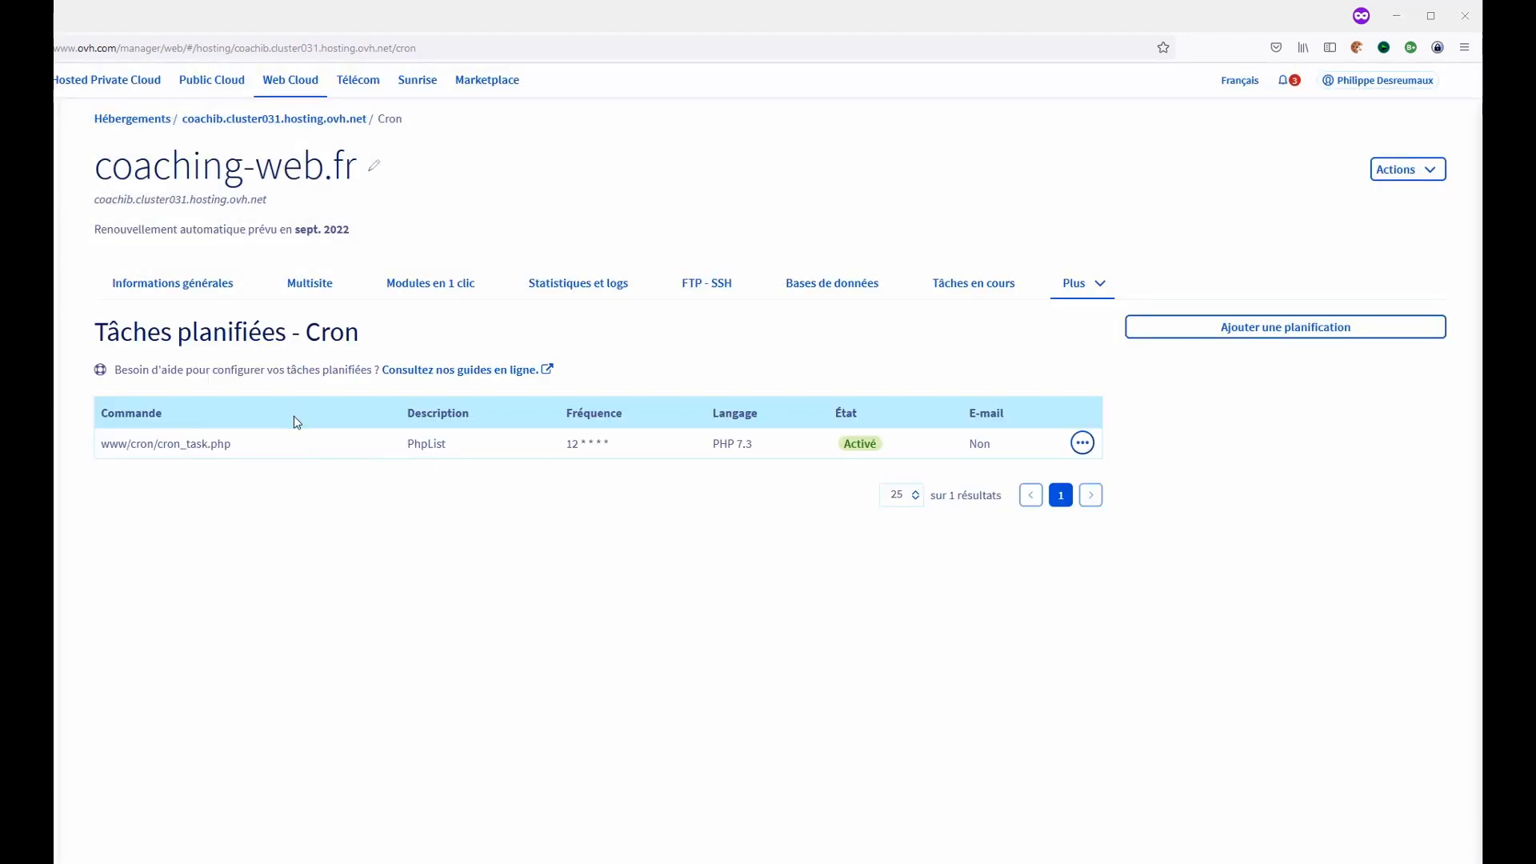
# - Examine the new task's frequency and the cron_task.php file in the FileZilla cron folder
pyautogui.doubleClick(570, 450)
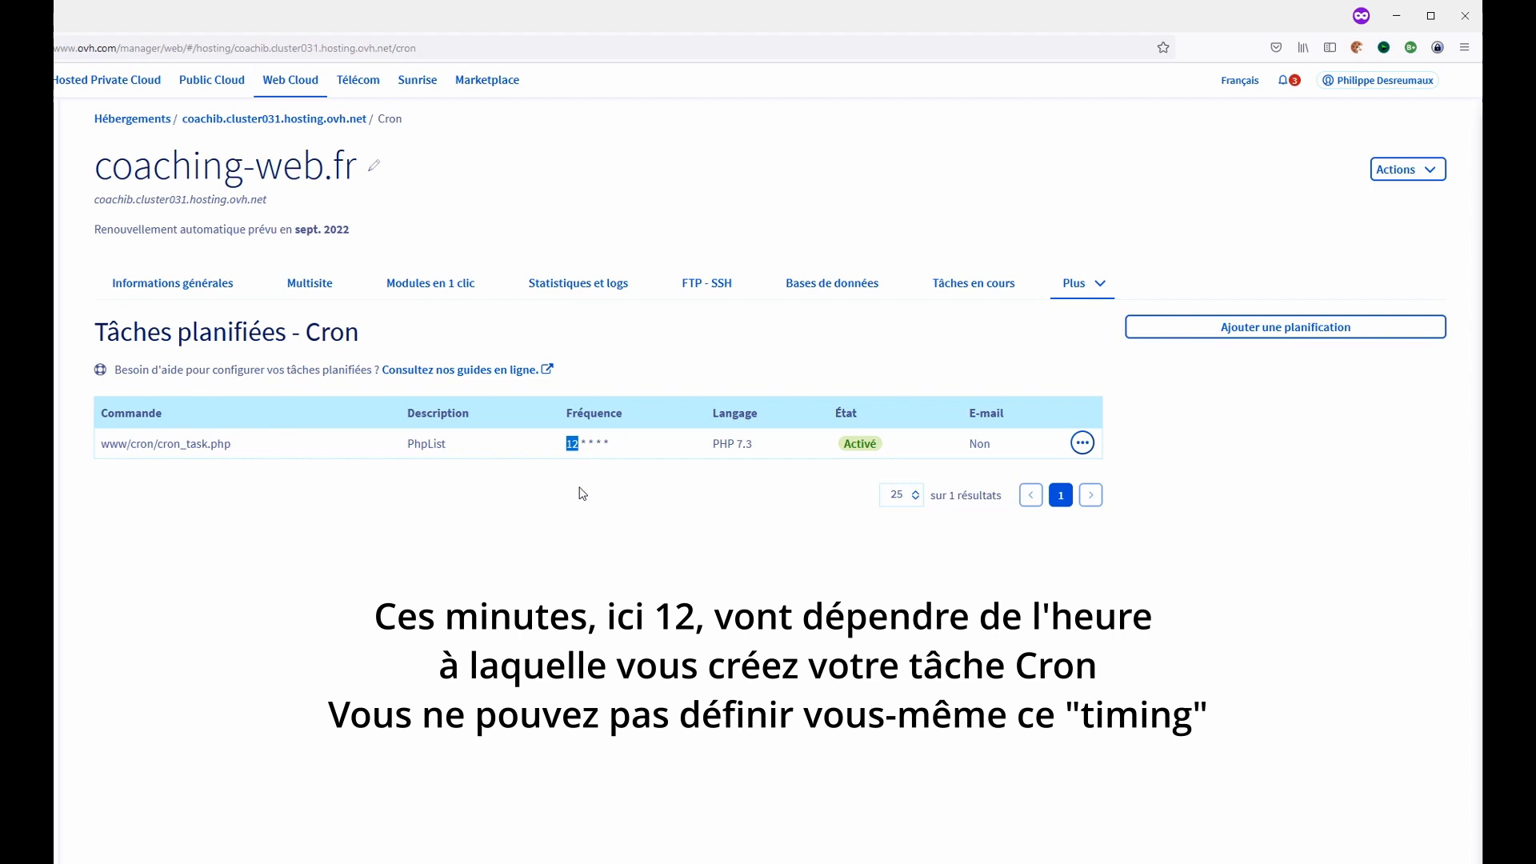
pyautogui.click(589, 472)
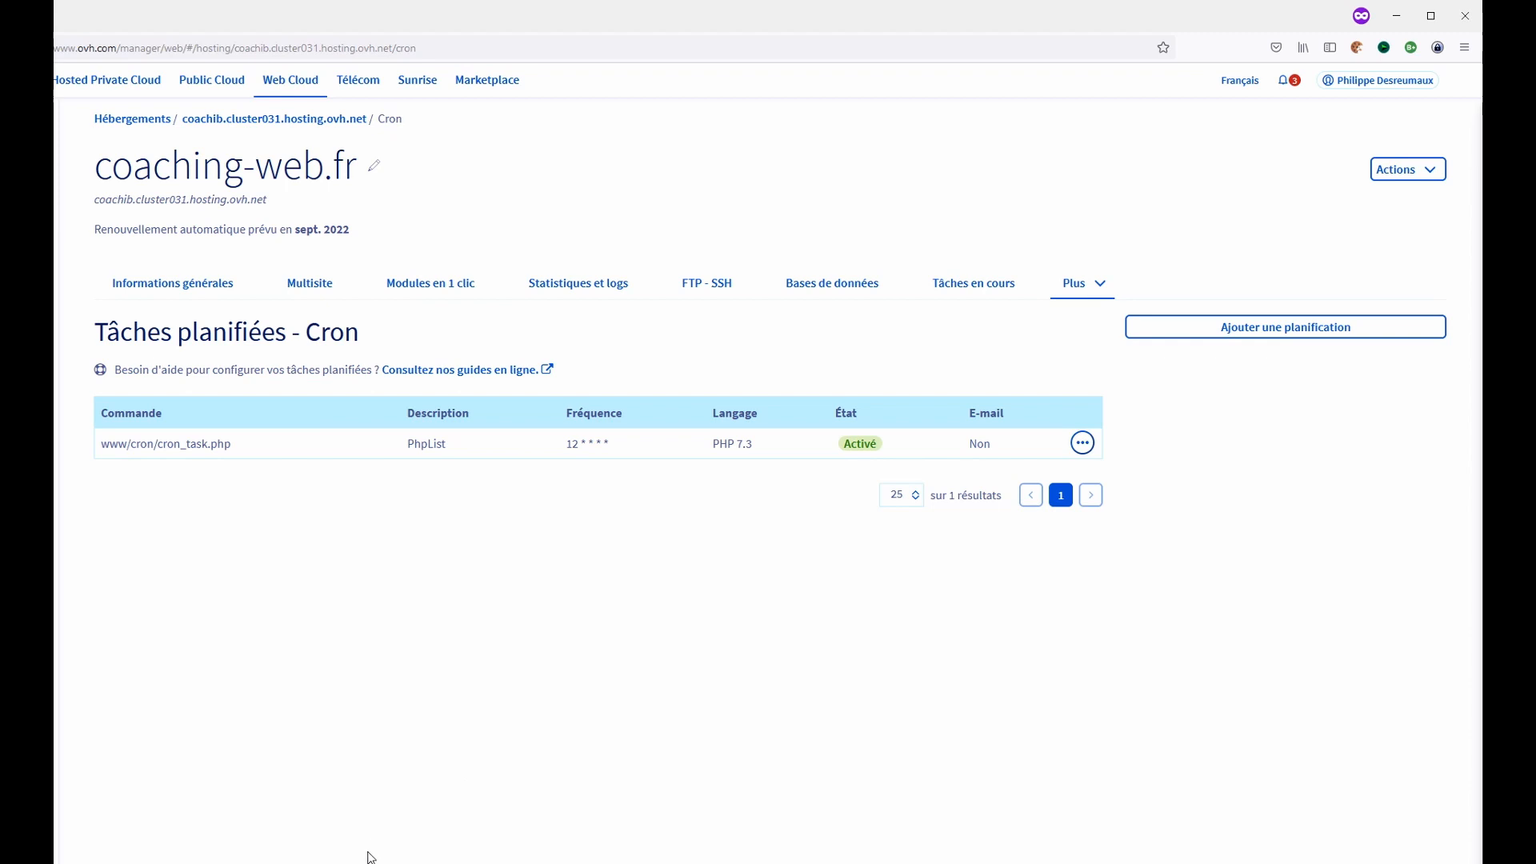
pyautogui.hotkey('alt', 'Tab')
pyautogui.click(146, 422)
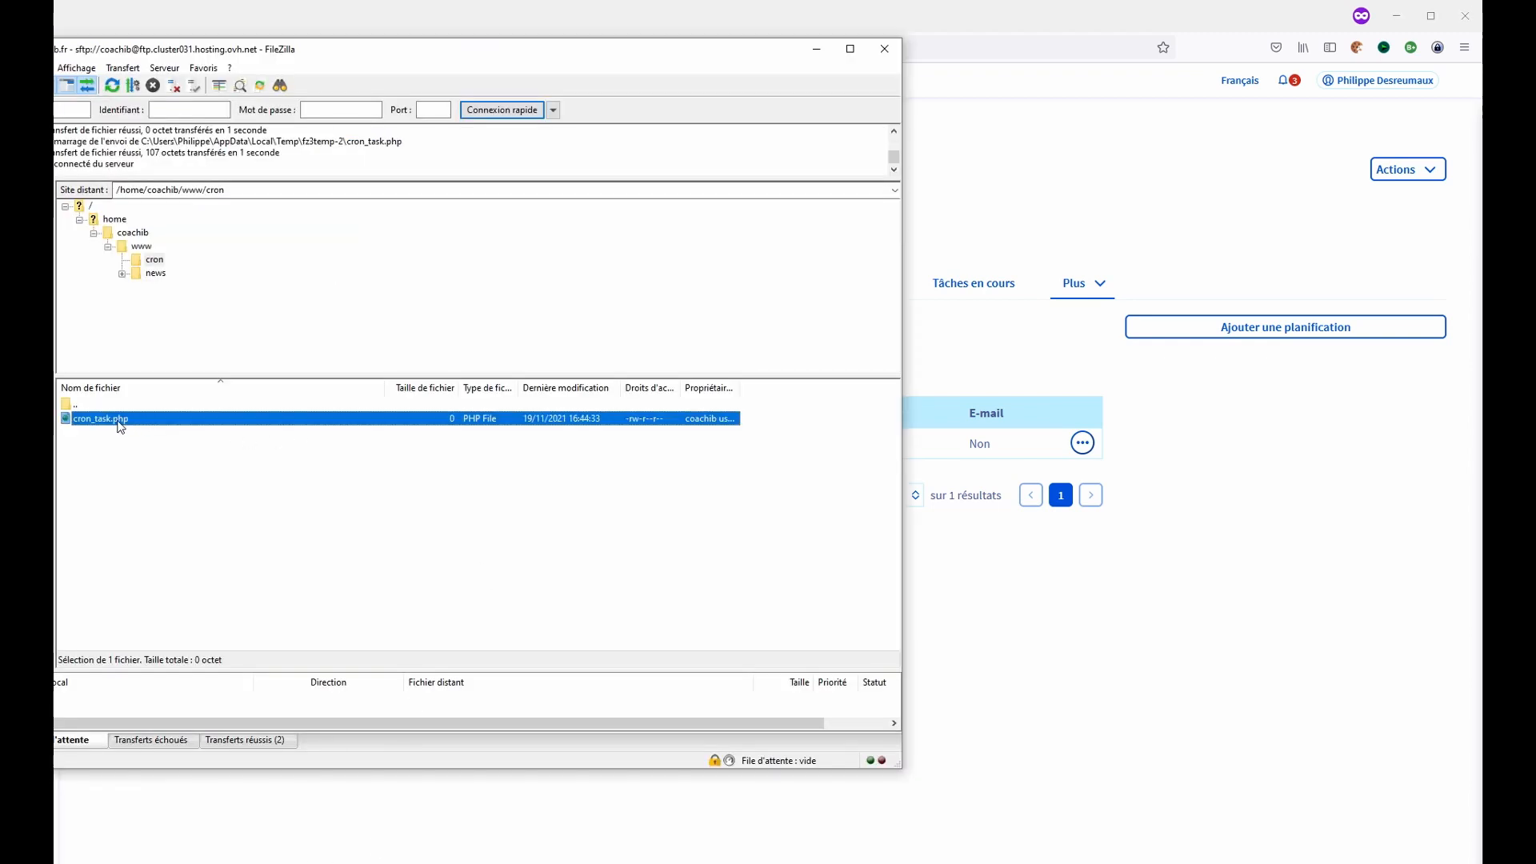
pyautogui.hotkey('alt', 'Tab')
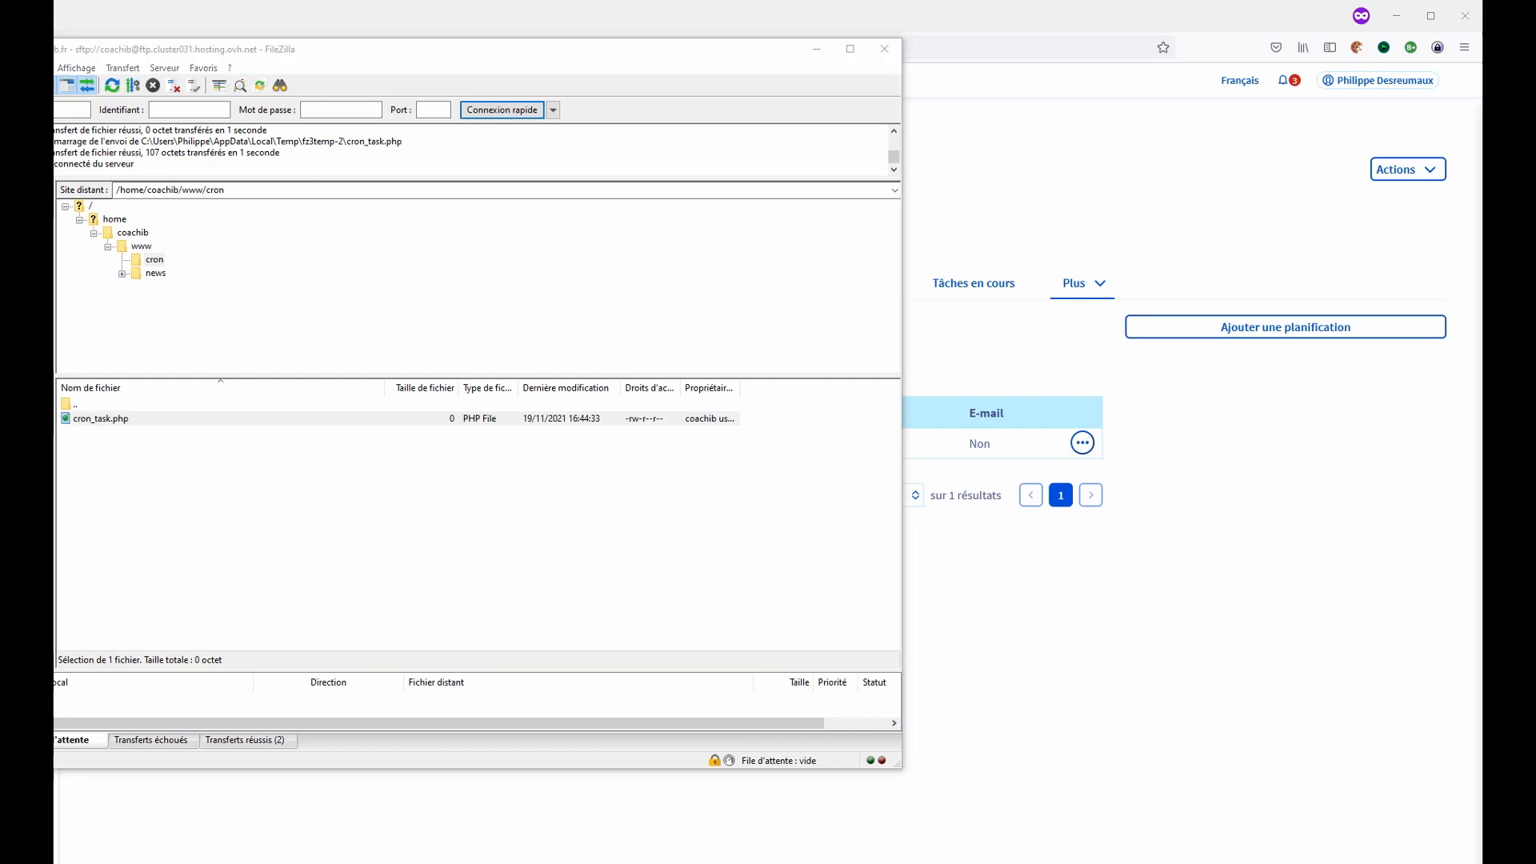
pyautogui.click(714, 22)
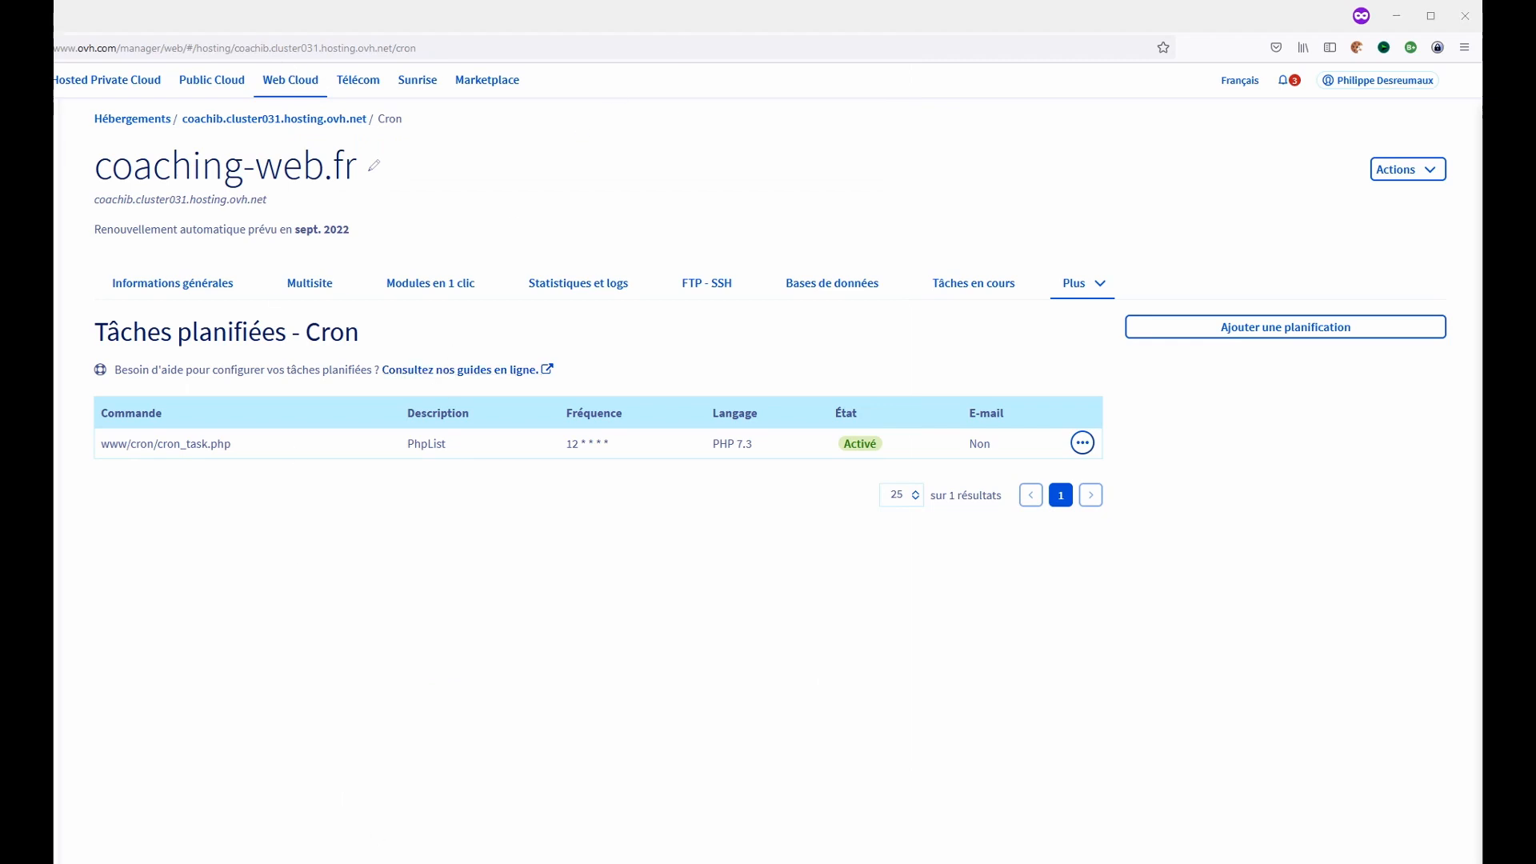
# - Reload the phpList processqueue URL with its secret parameter in the browser
pyautogui.click(322, 800)
pyautogui.click(375, 52)
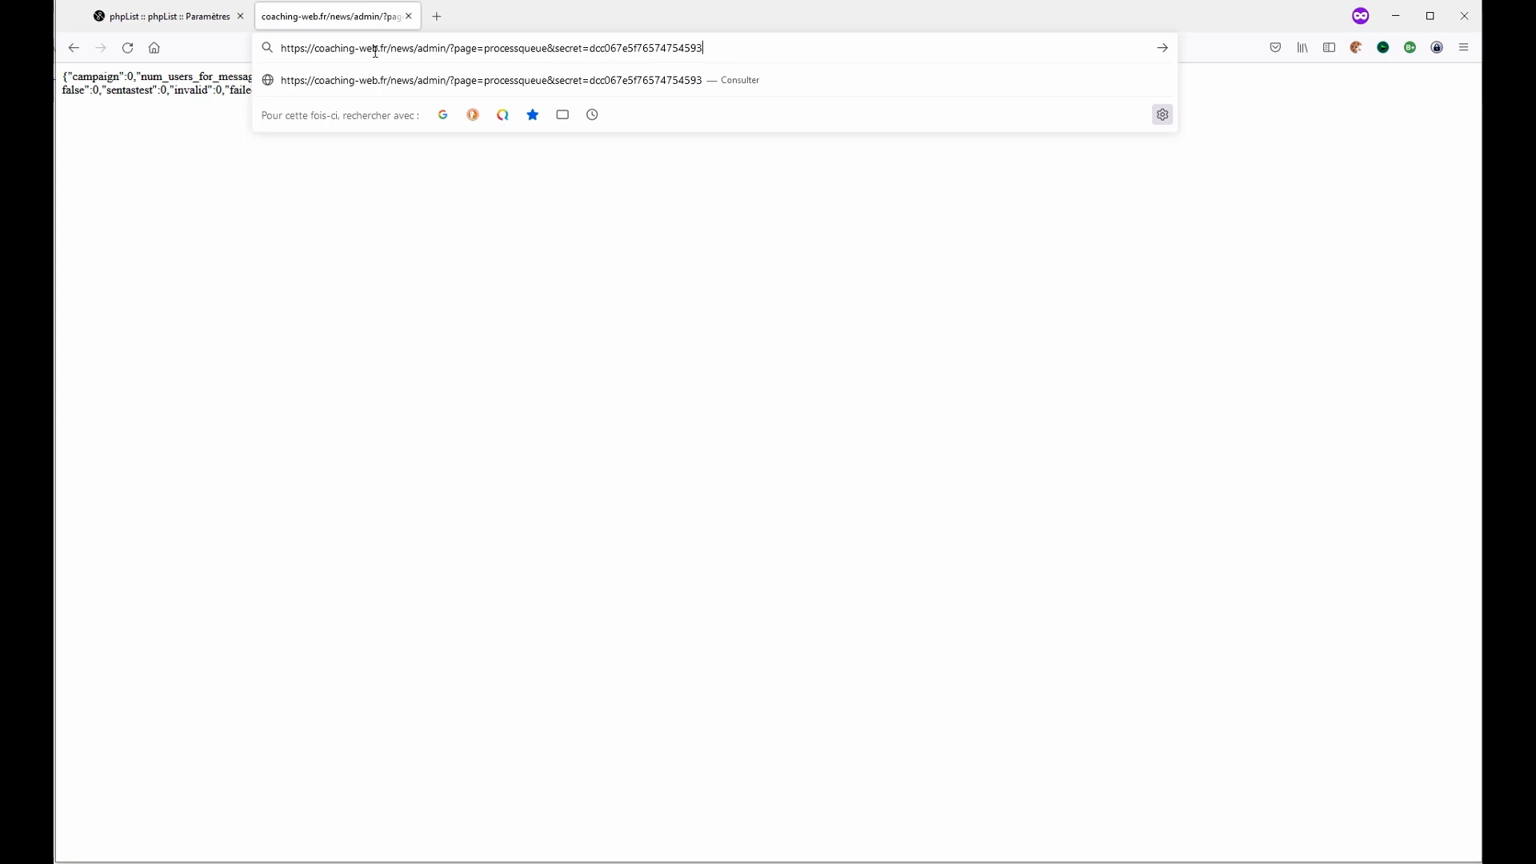
pyautogui.press('Return')
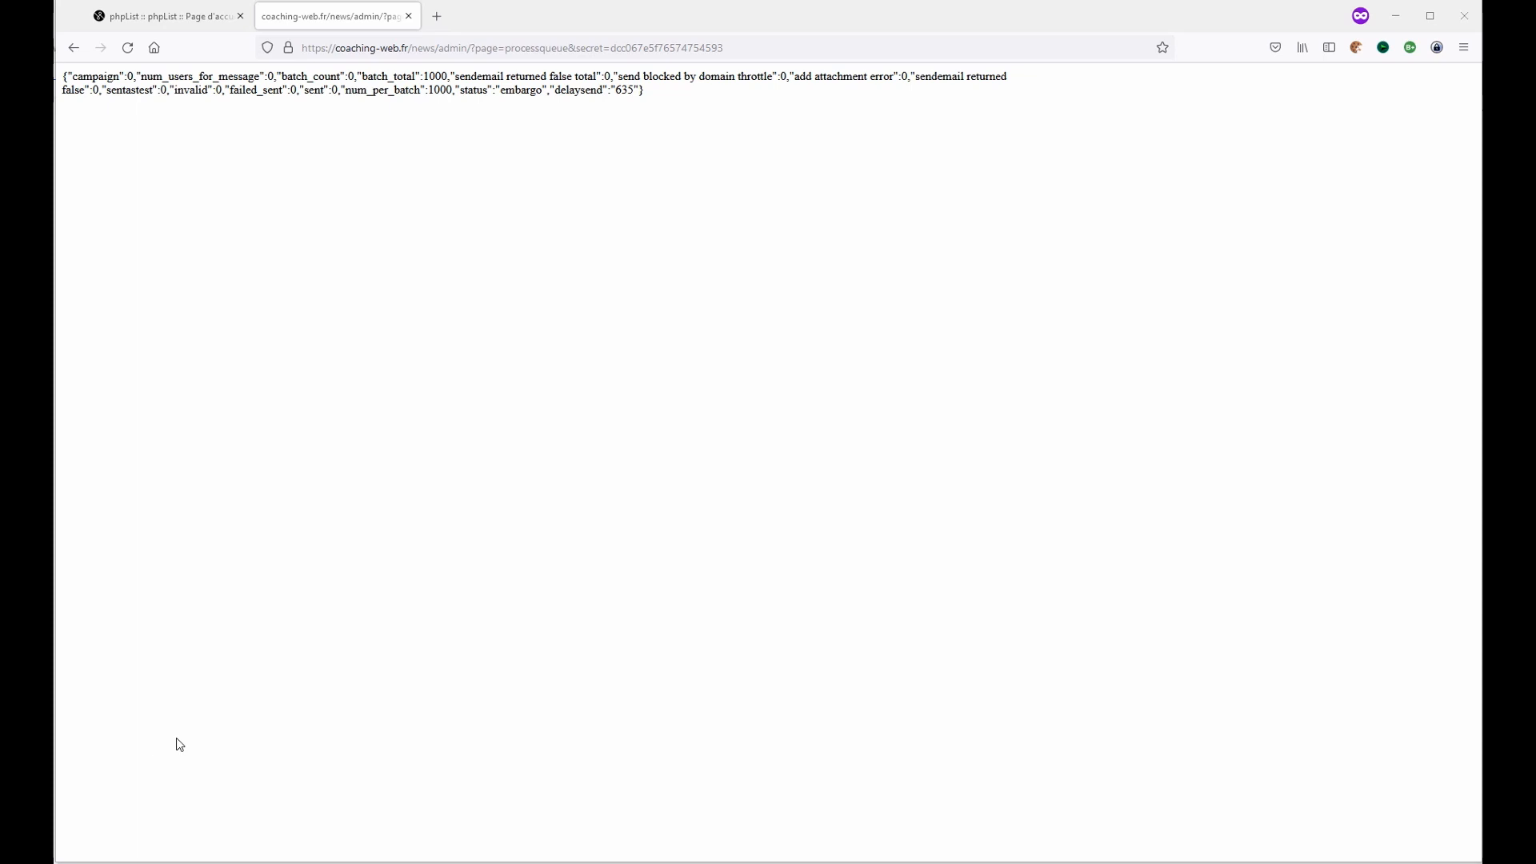
# - Open www/news/config/config.php from FileZilla in Notepad and scroll through its settings
pyautogui.hotkey('alt', 'Tab')
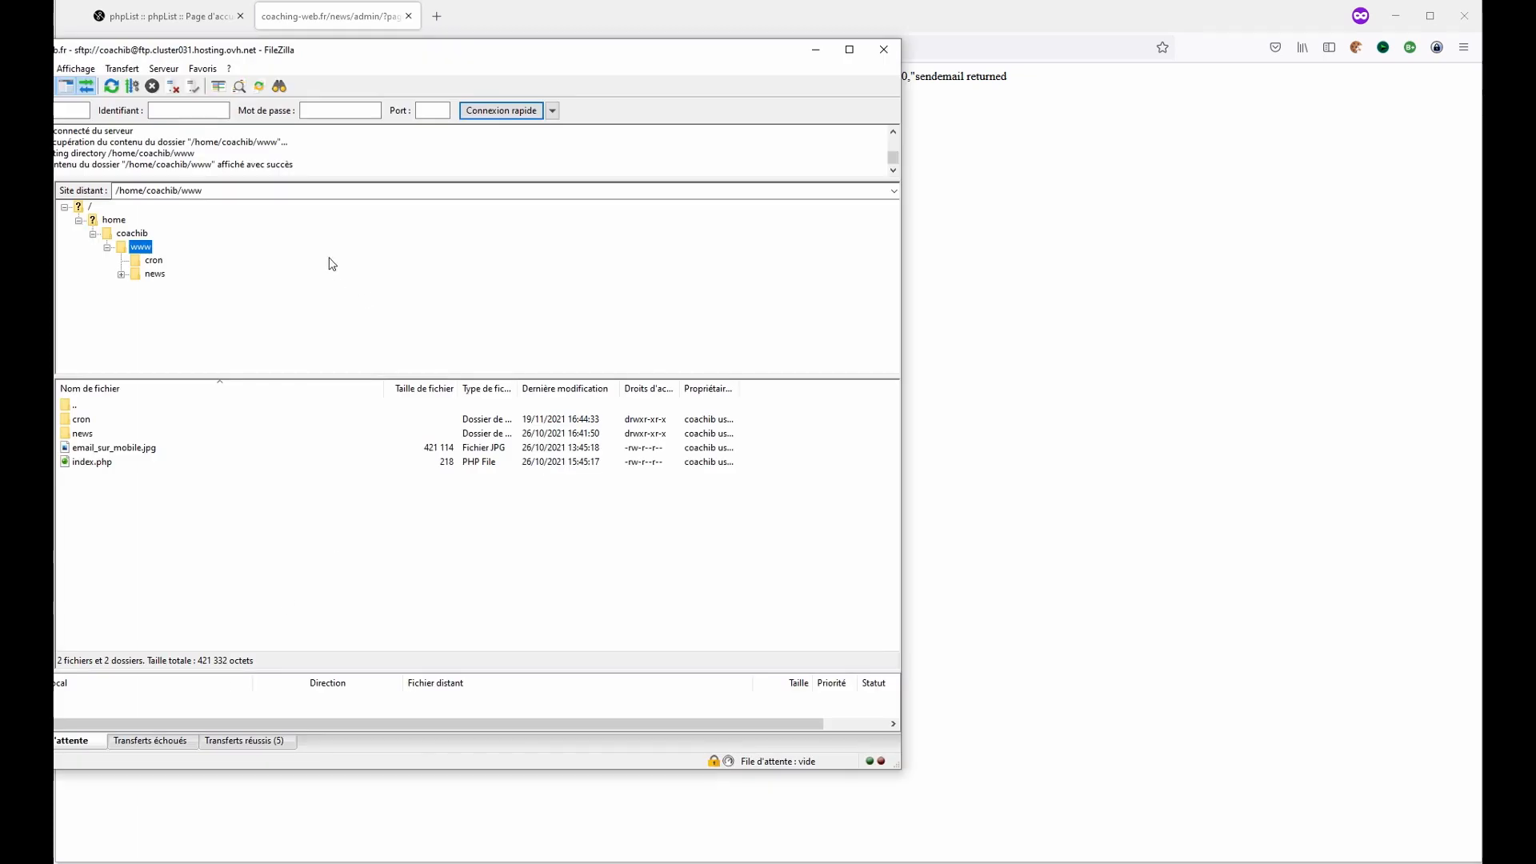
pyautogui.click(154, 276)
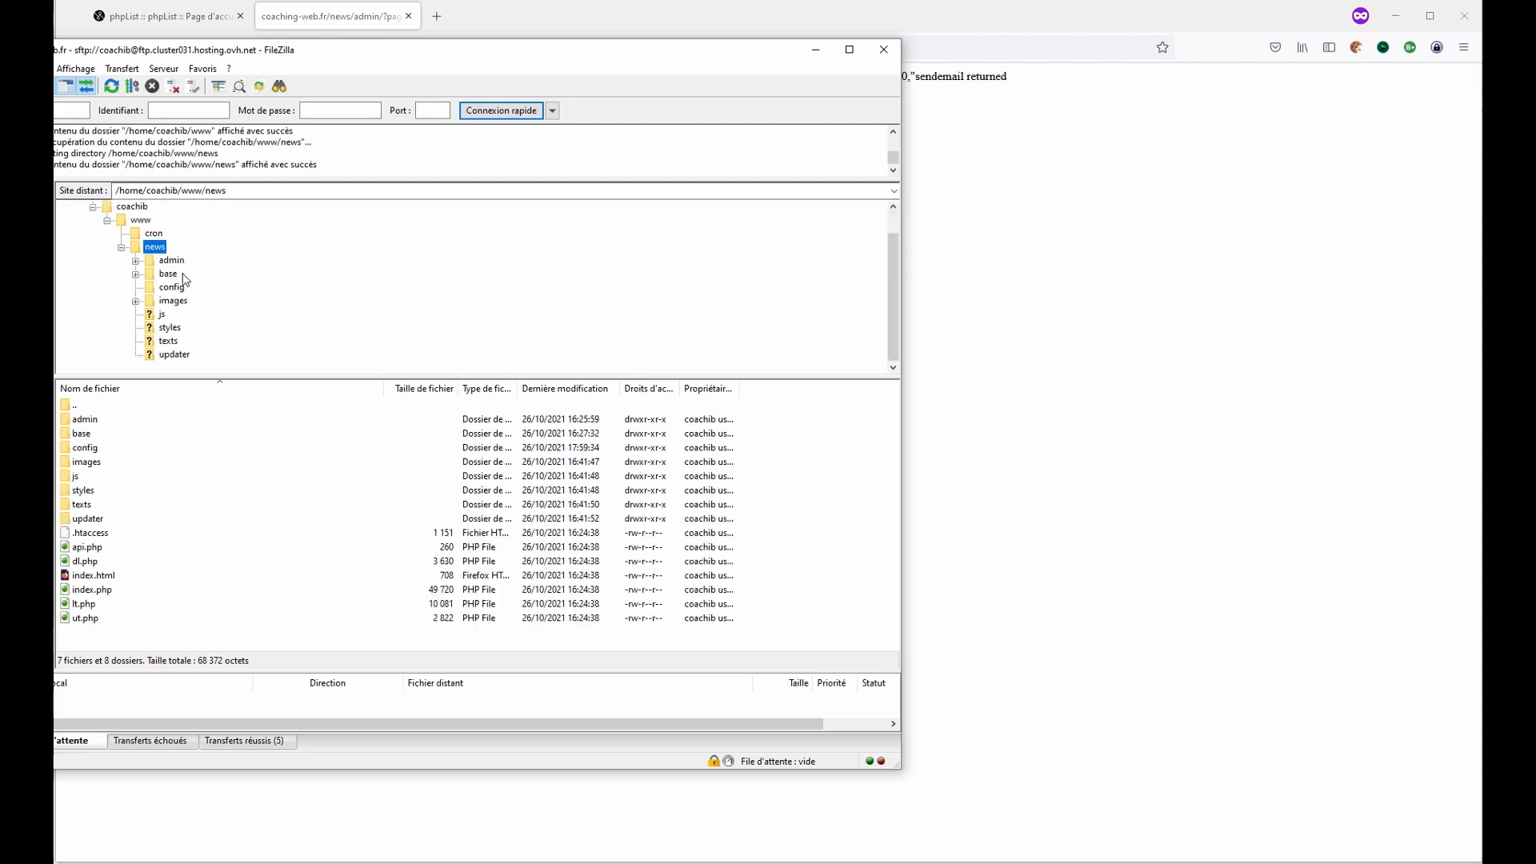
pyautogui.click(183, 286)
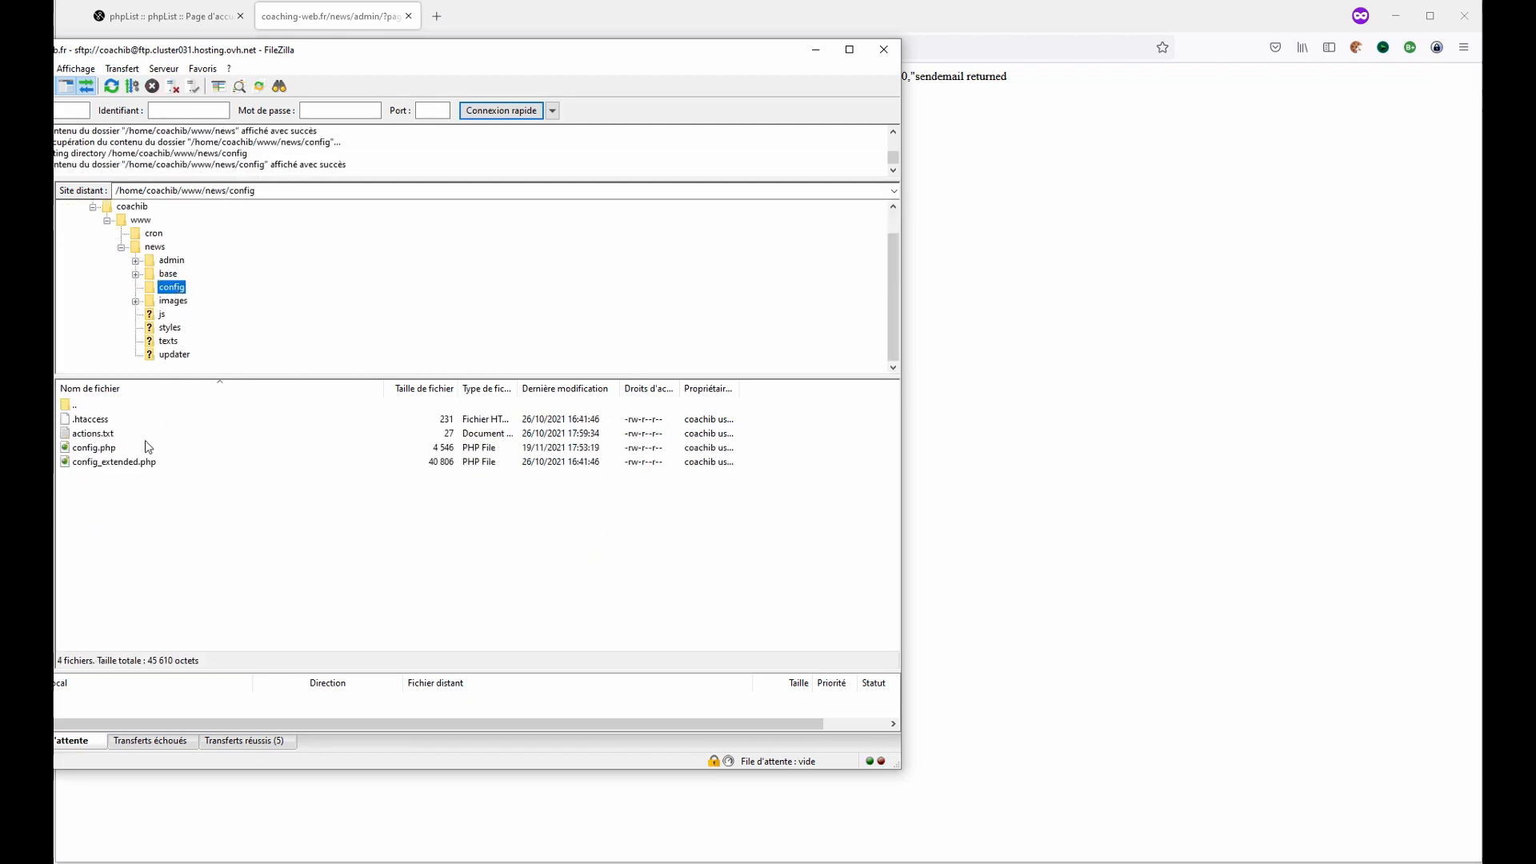
pyautogui.click(116, 451)
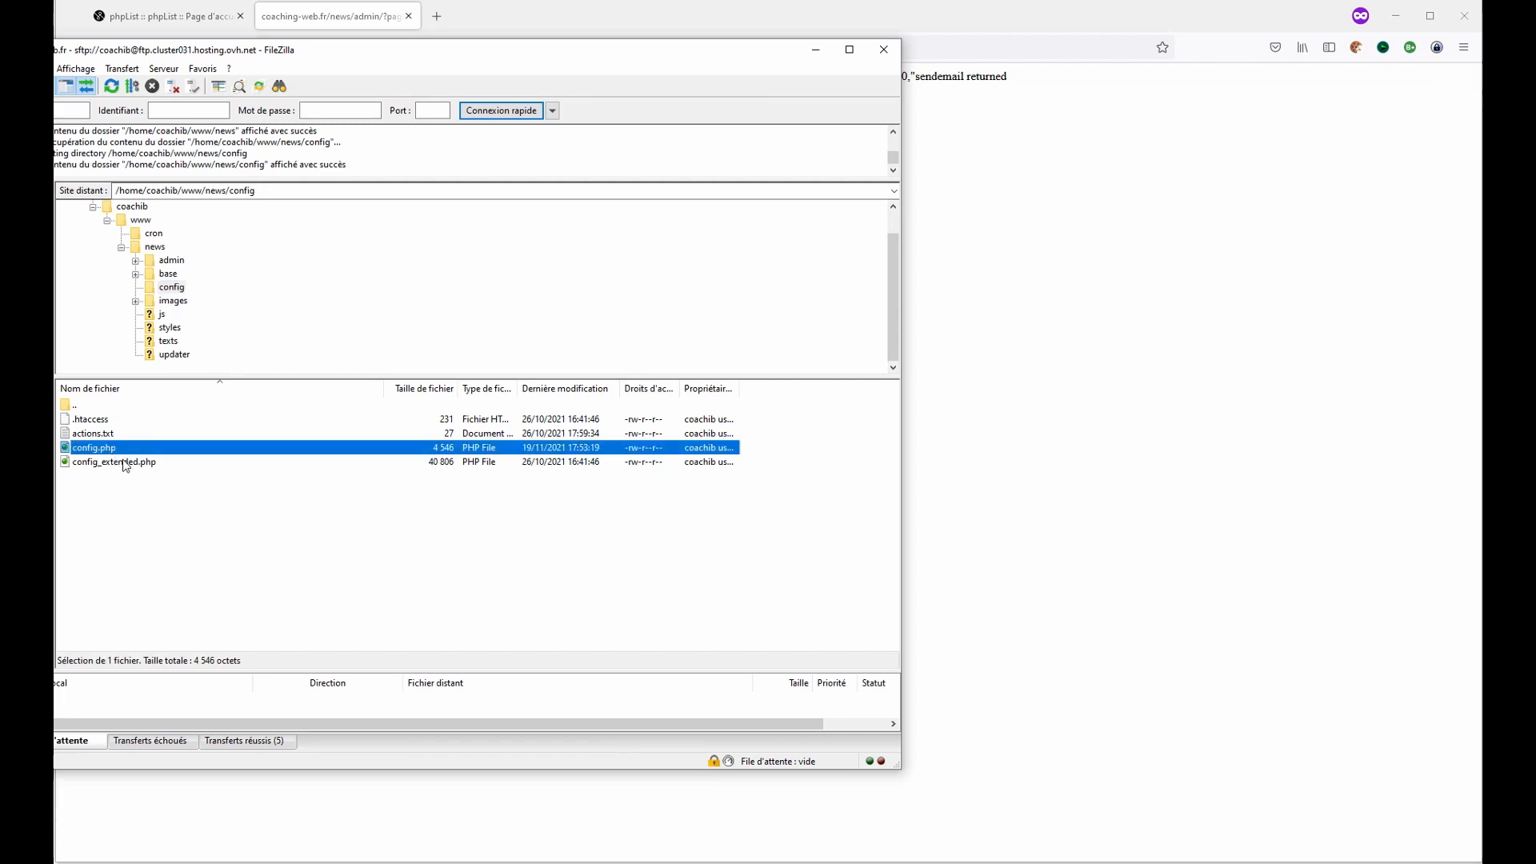
pyautogui.click(127, 464)
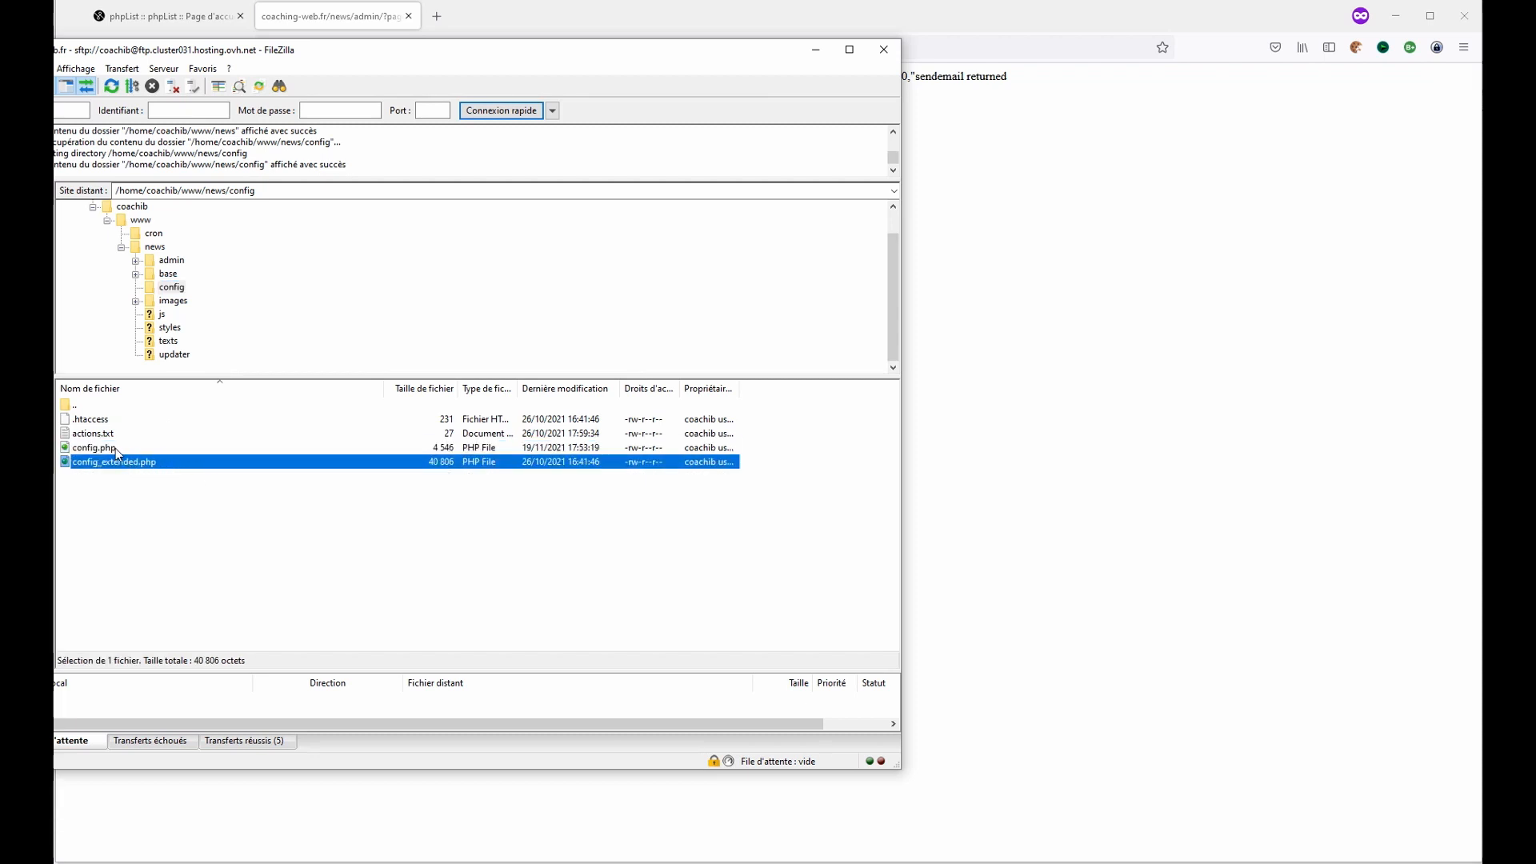
pyautogui.rightClick(112, 451)
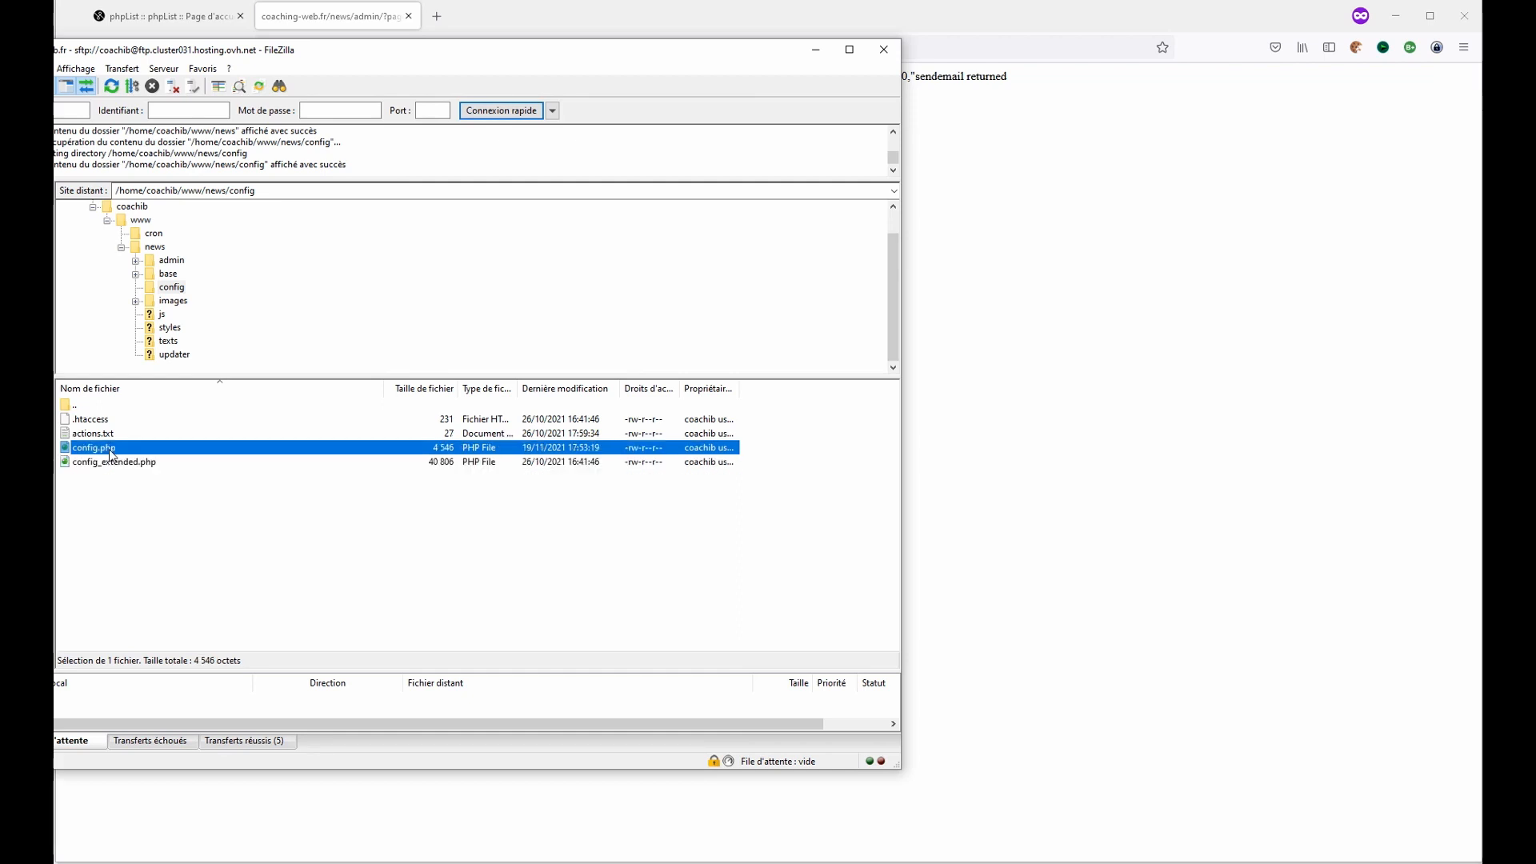
pyautogui.click(144, 492)
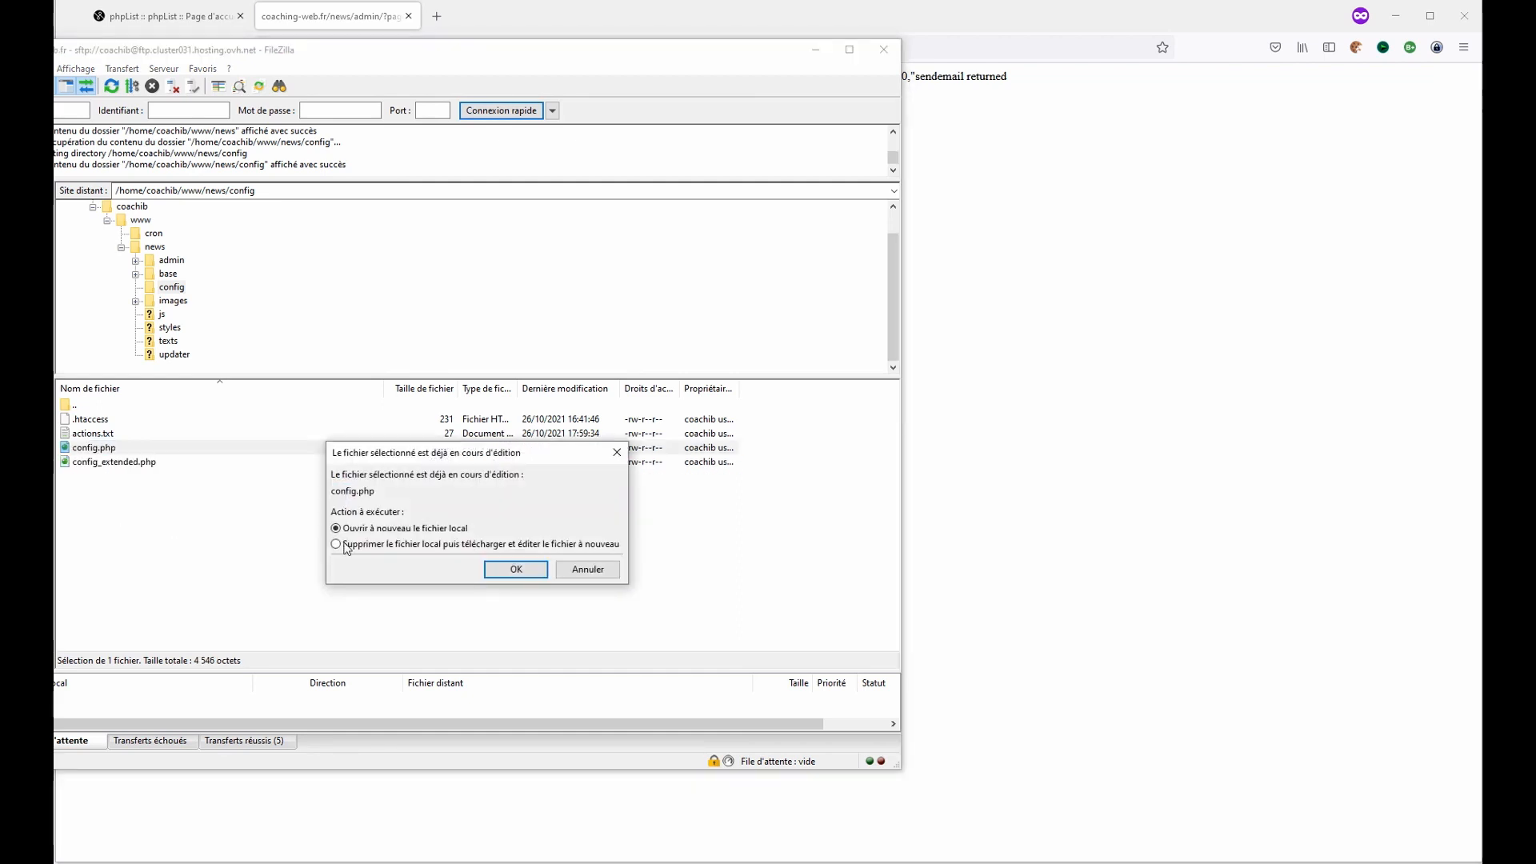
pyautogui.click(537, 570)
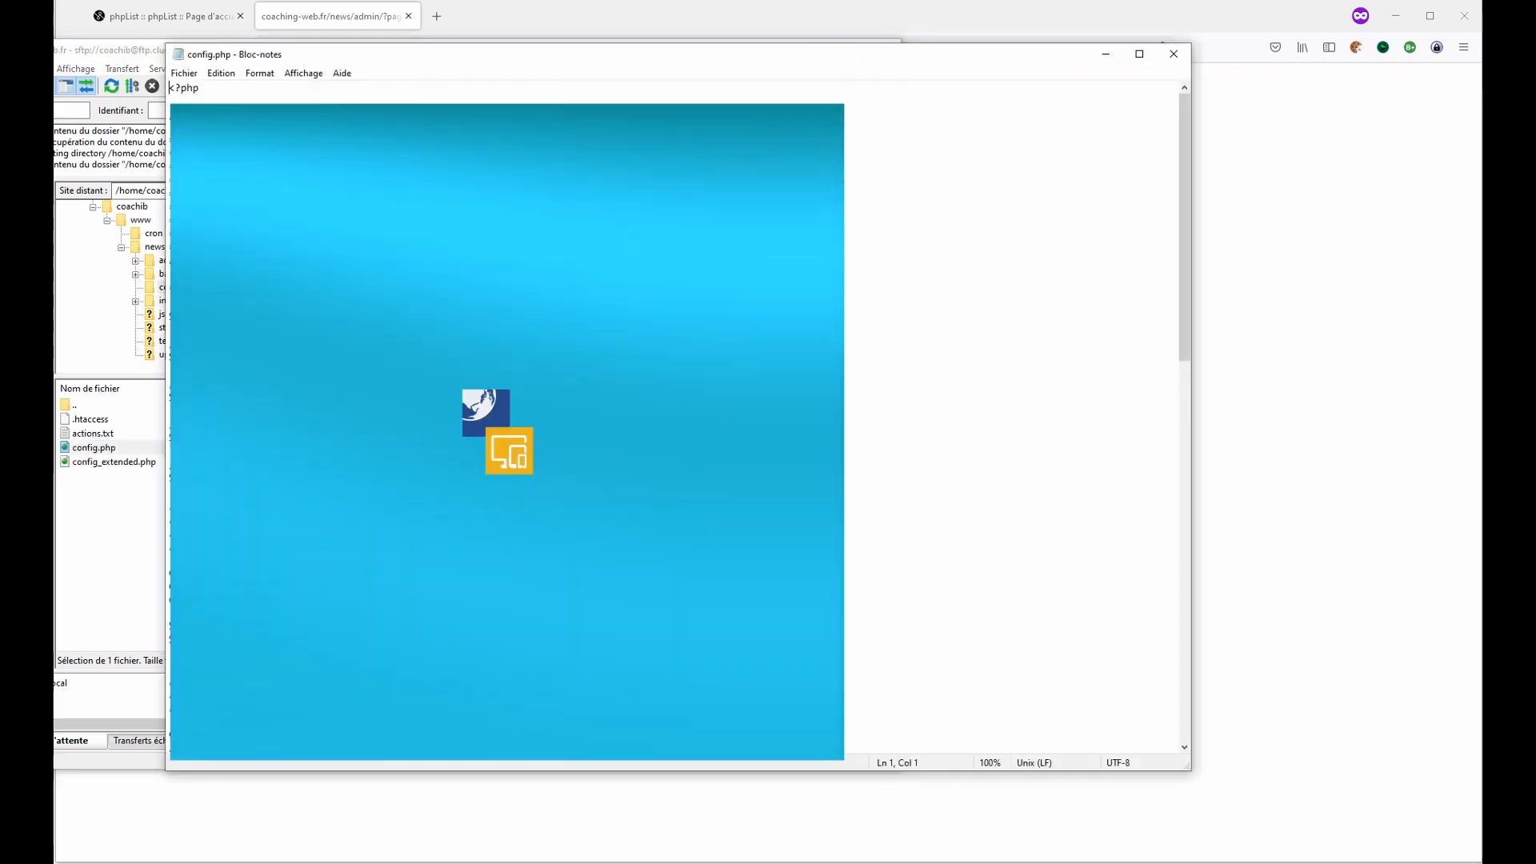
pyautogui.scroll(-2, 713, 392)
pyautogui.scroll(11, 712, 392)
pyautogui.scroll(-9, 713, 392)
pyautogui.scroll(-2, 517, 471)
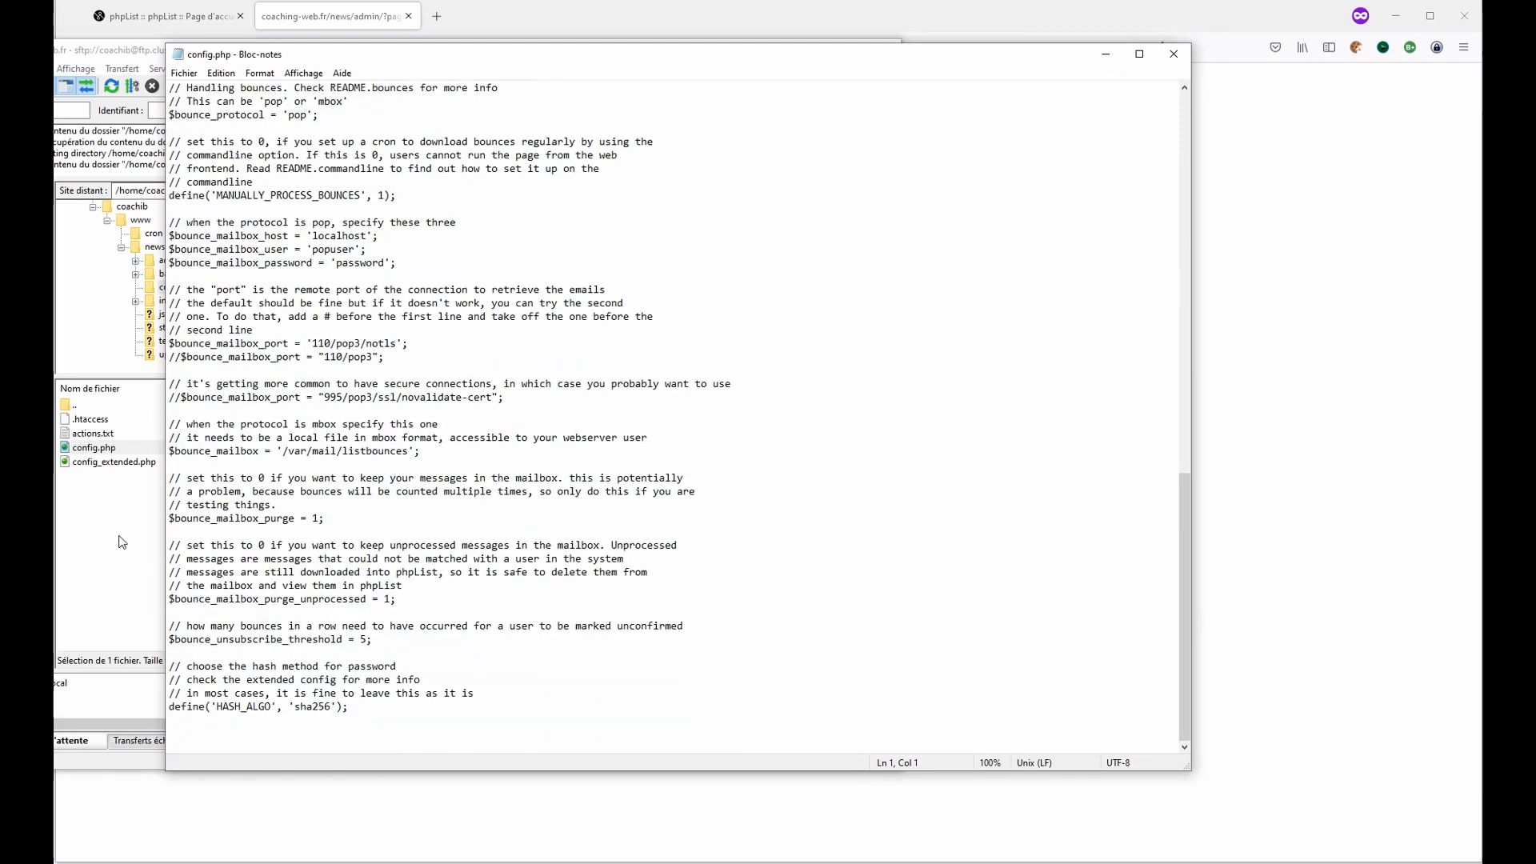
# - Open config_extended.php from the same config folder in Notepad
pyautogui.click(121, 543)
pyautogui.click(128, 463)
pyautogui.rightClick(131, 464)
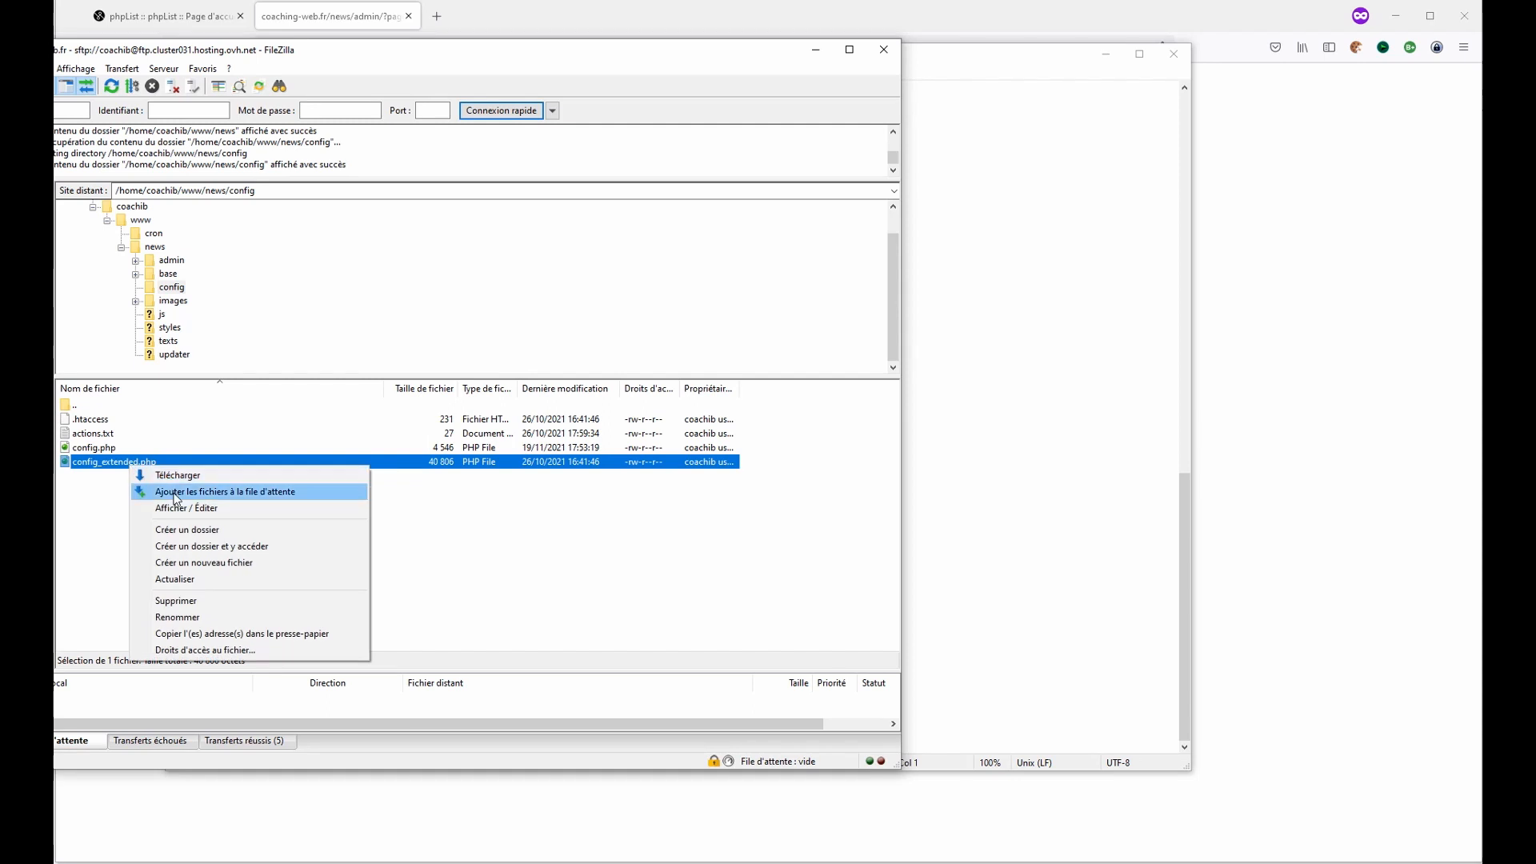
pyautogui.click(186, 508)
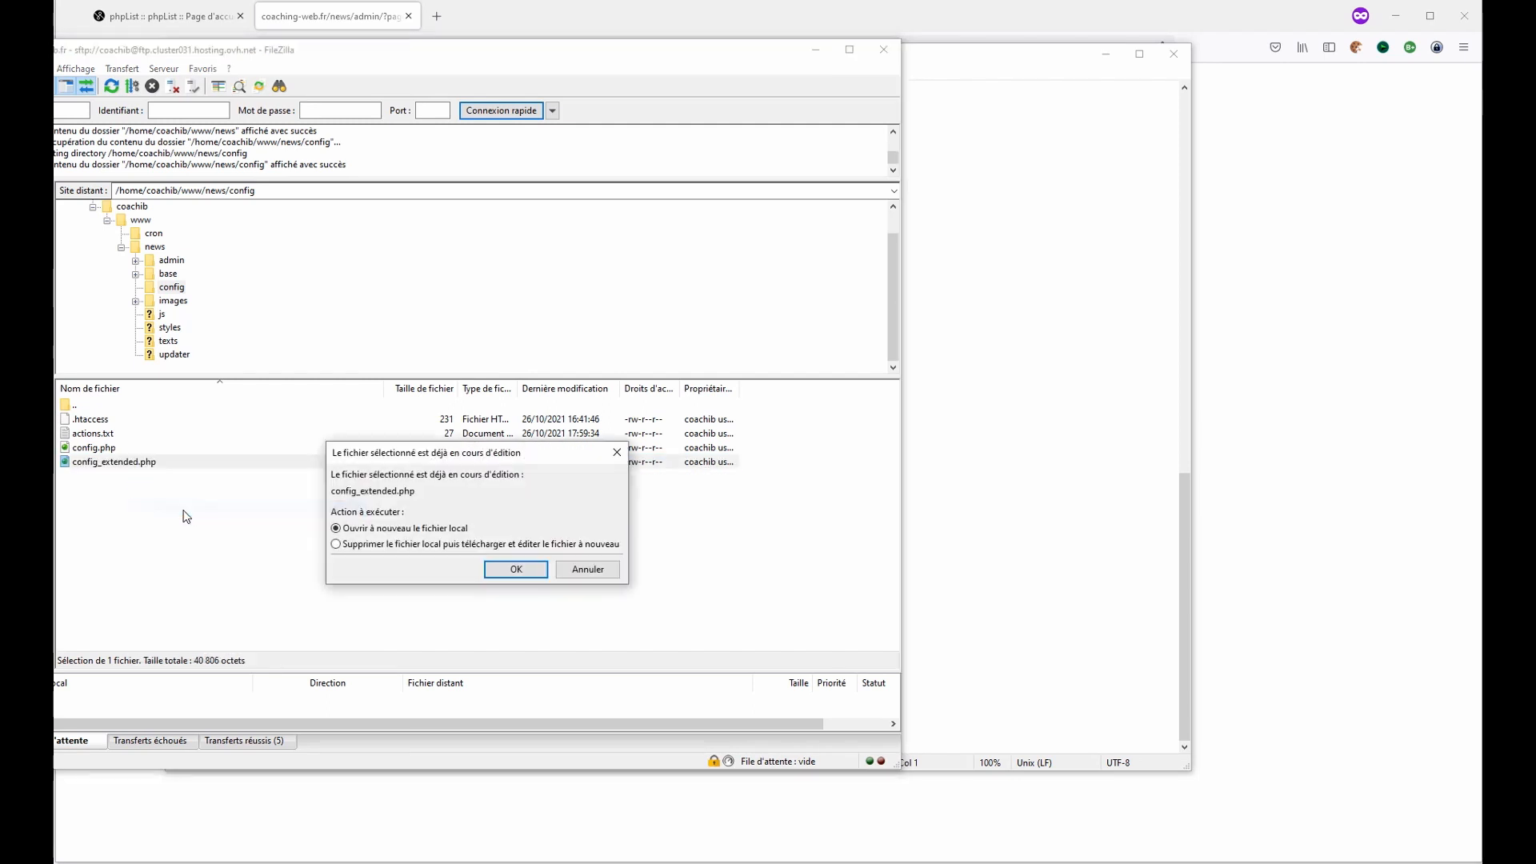
pyautogui.click(506, 571)
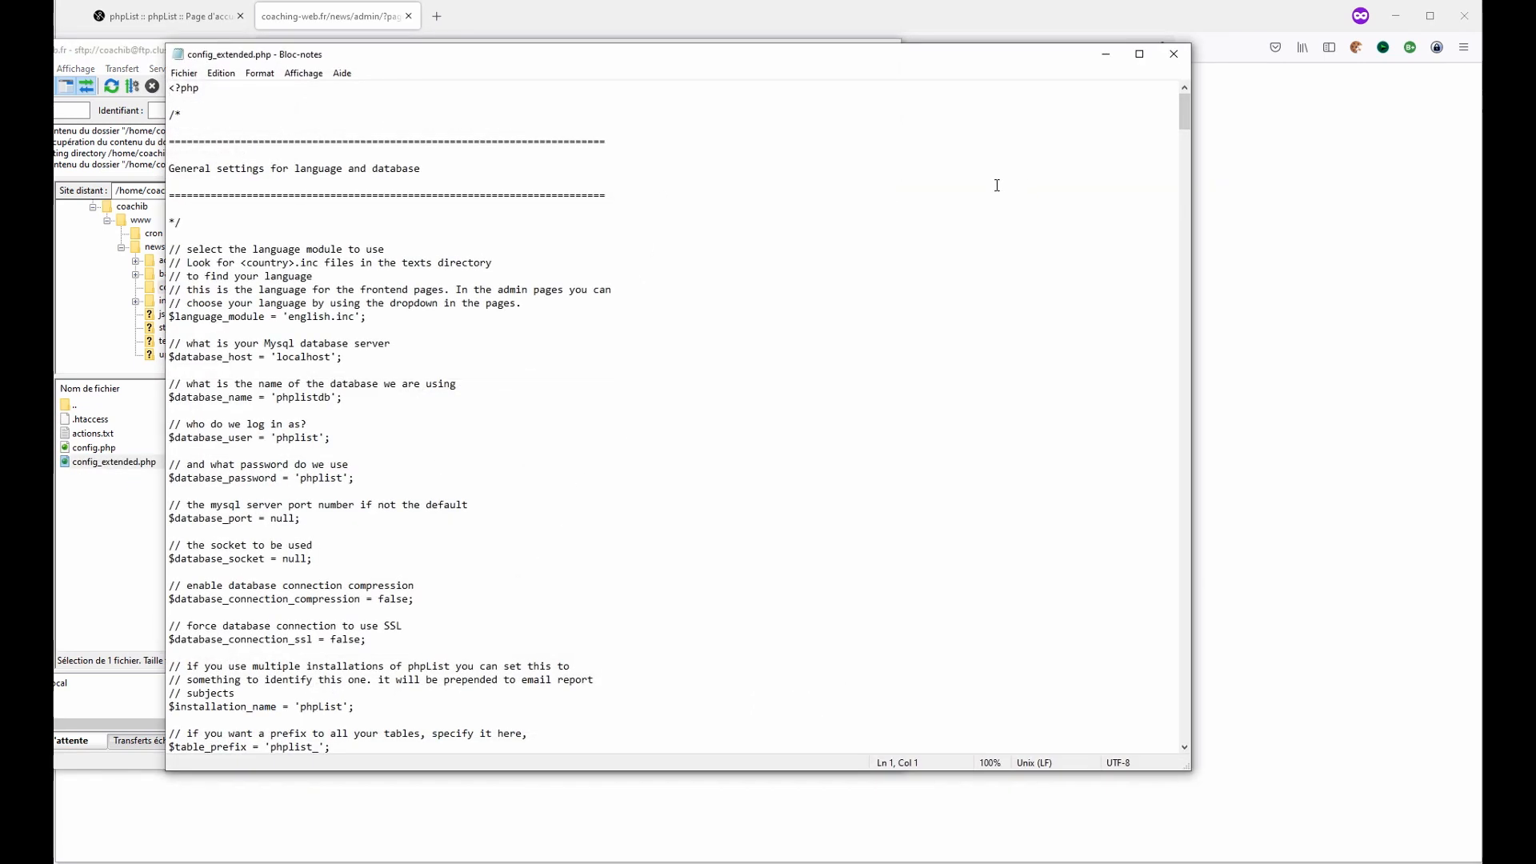
# - Highlight the Queue and Load management section of config_extended.php, then close the file
pyautogui.scroll(-20, 611, 425)
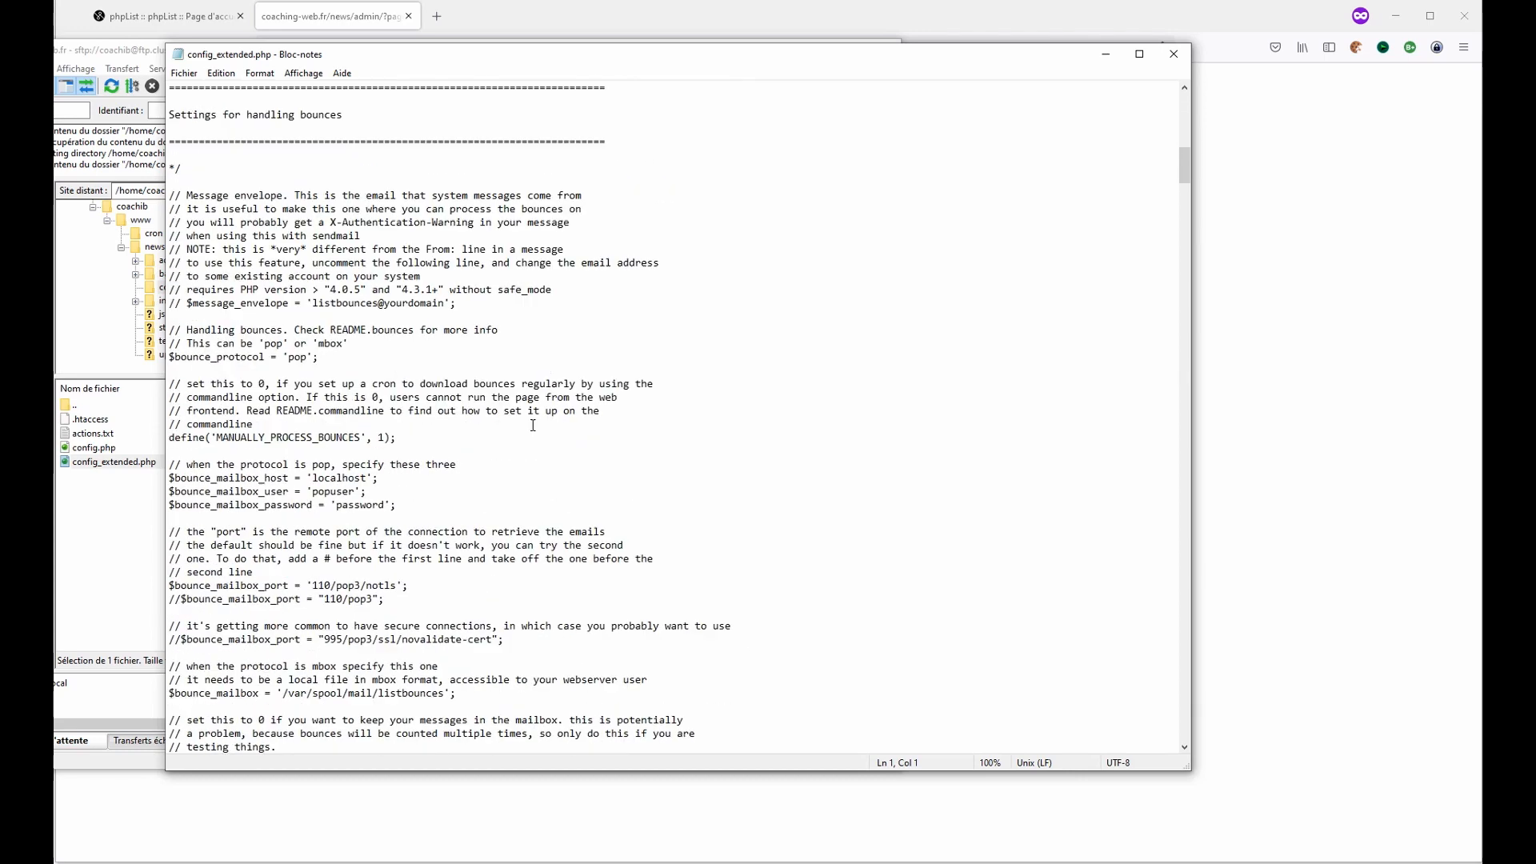
pyautogui.scroll(-20, 525, 416)
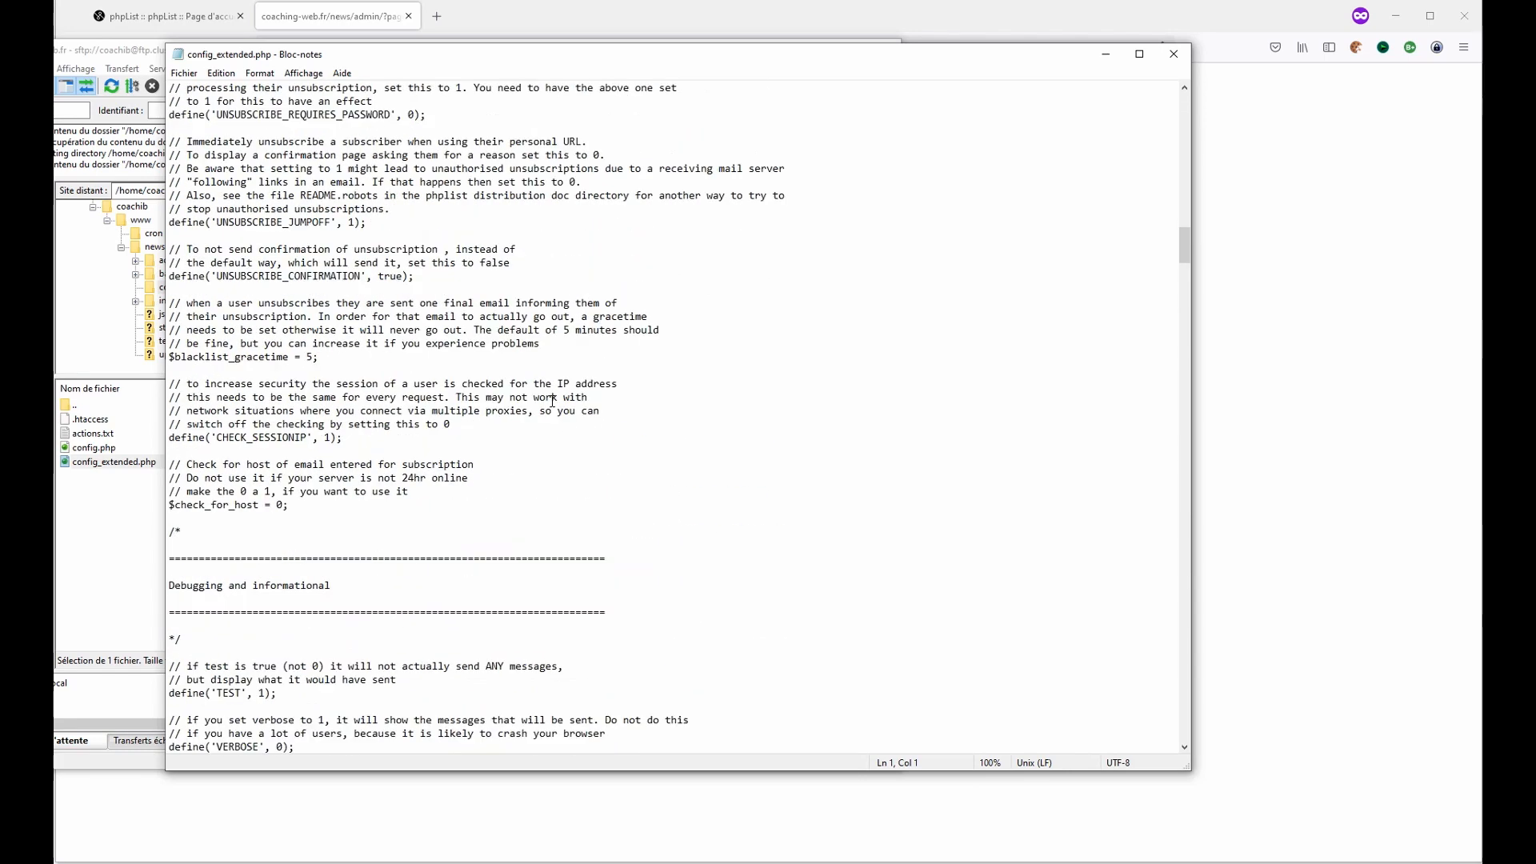
pyautogui.scroll(-20, 609, 400)
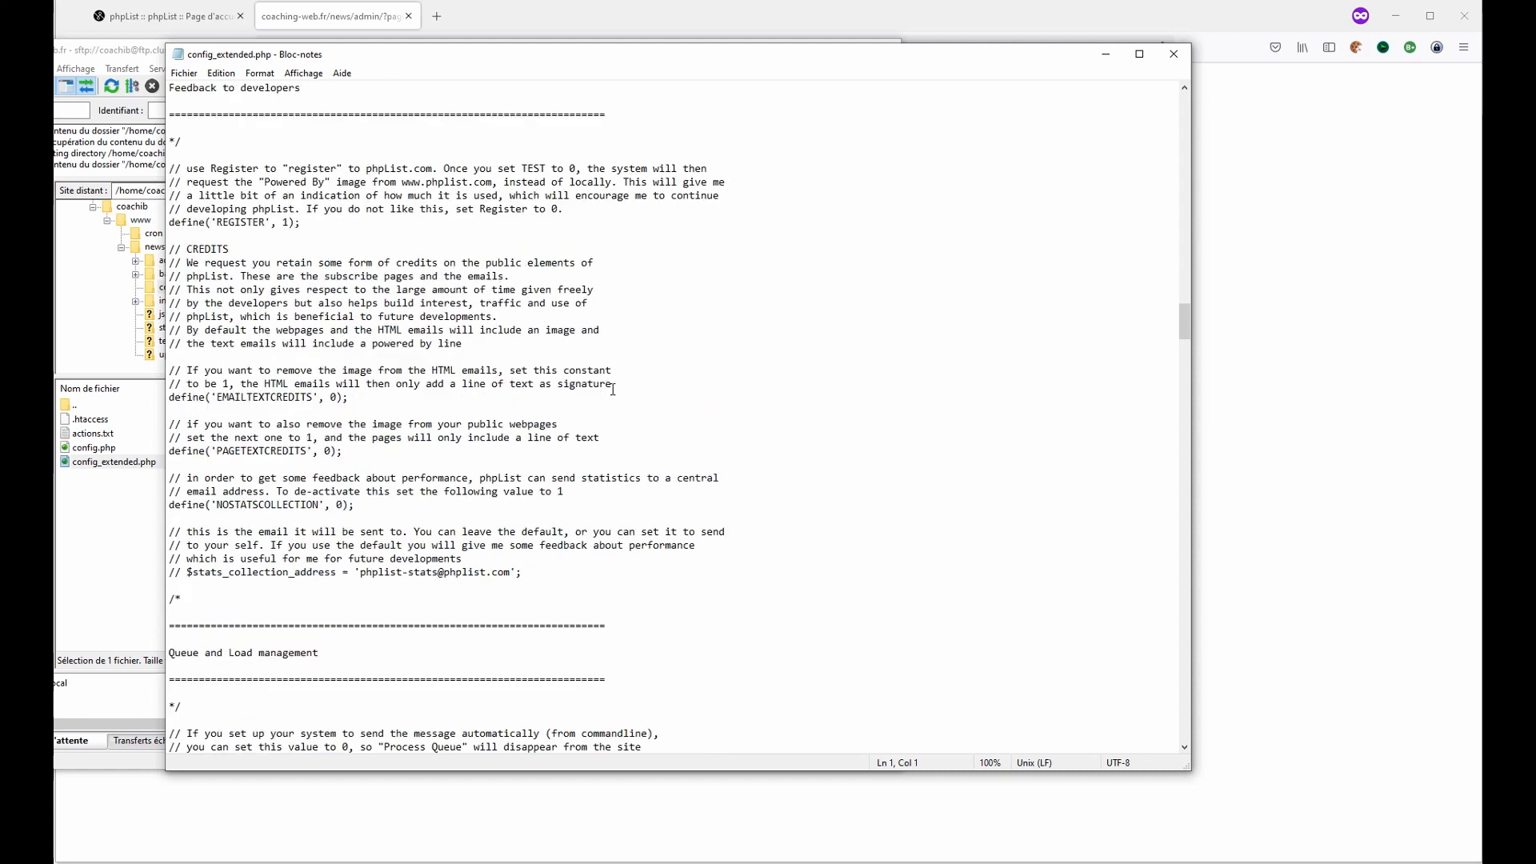
pyautogui.scroll(-12, 628, 410)
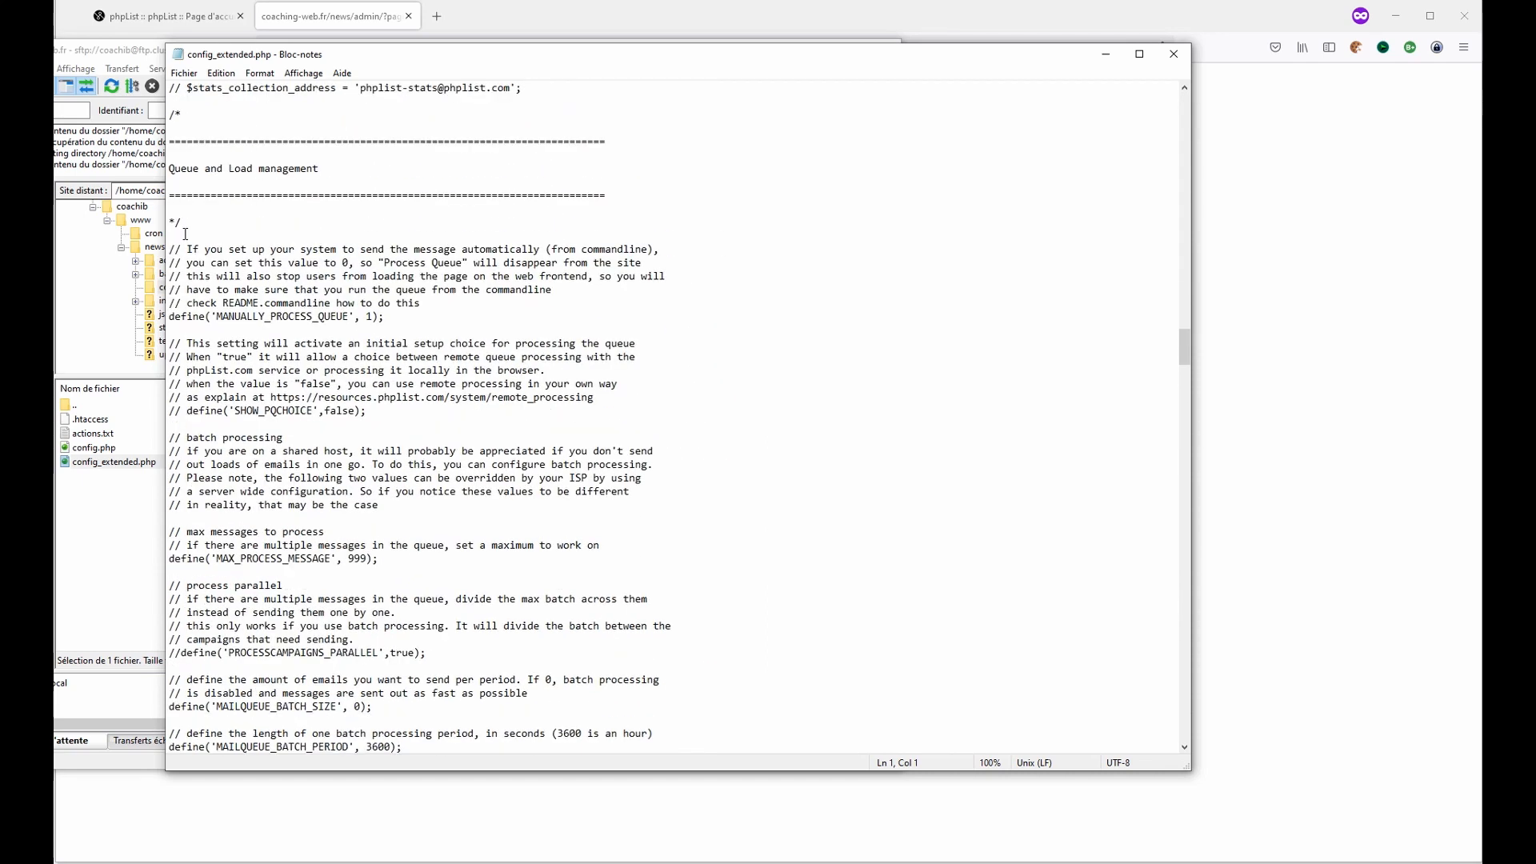
pyautogui.moveTo(169, 146); pyautogui.dragTo(547, 206)
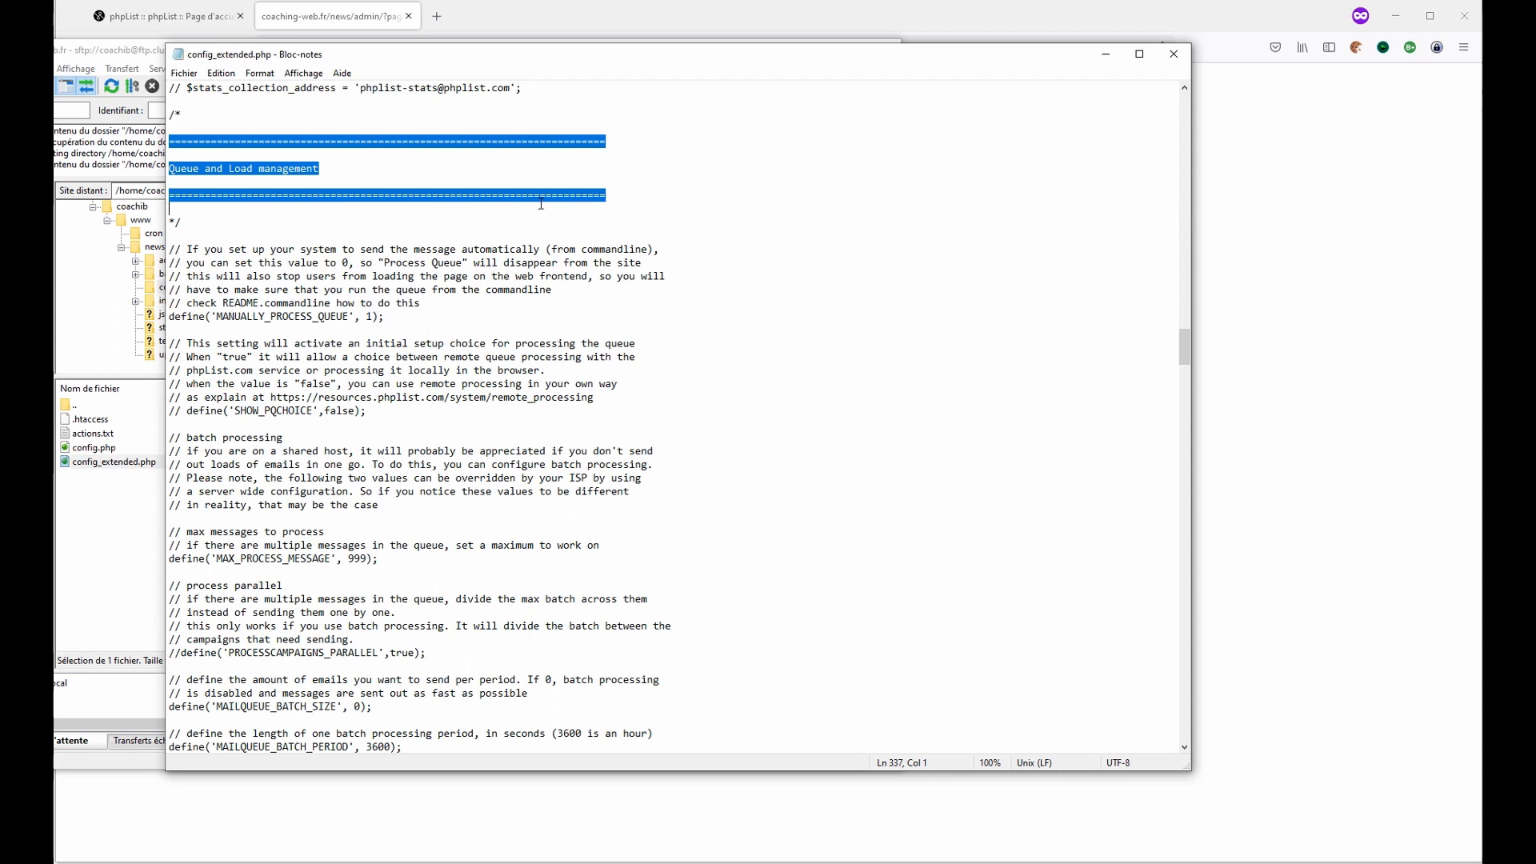
pyautogui.moveTo(540, 203); pyautogui.dragTo(490, 576)
pyautogui.scroll(-6, 473, 169)
pyautogui.scroll(-14, 480, 184)
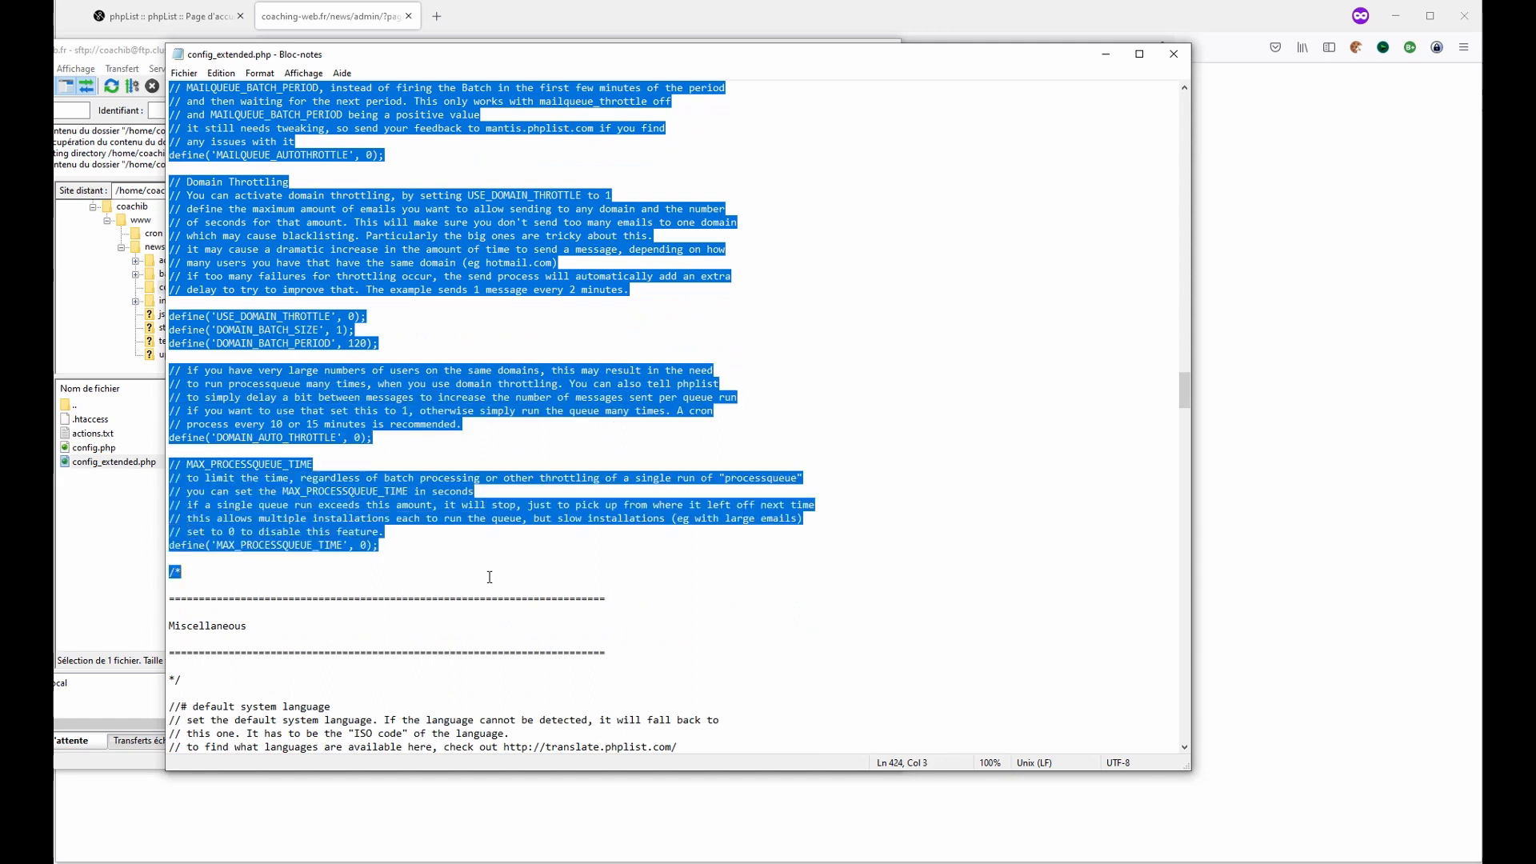
pyautogui.scroll(20, 325, 565)
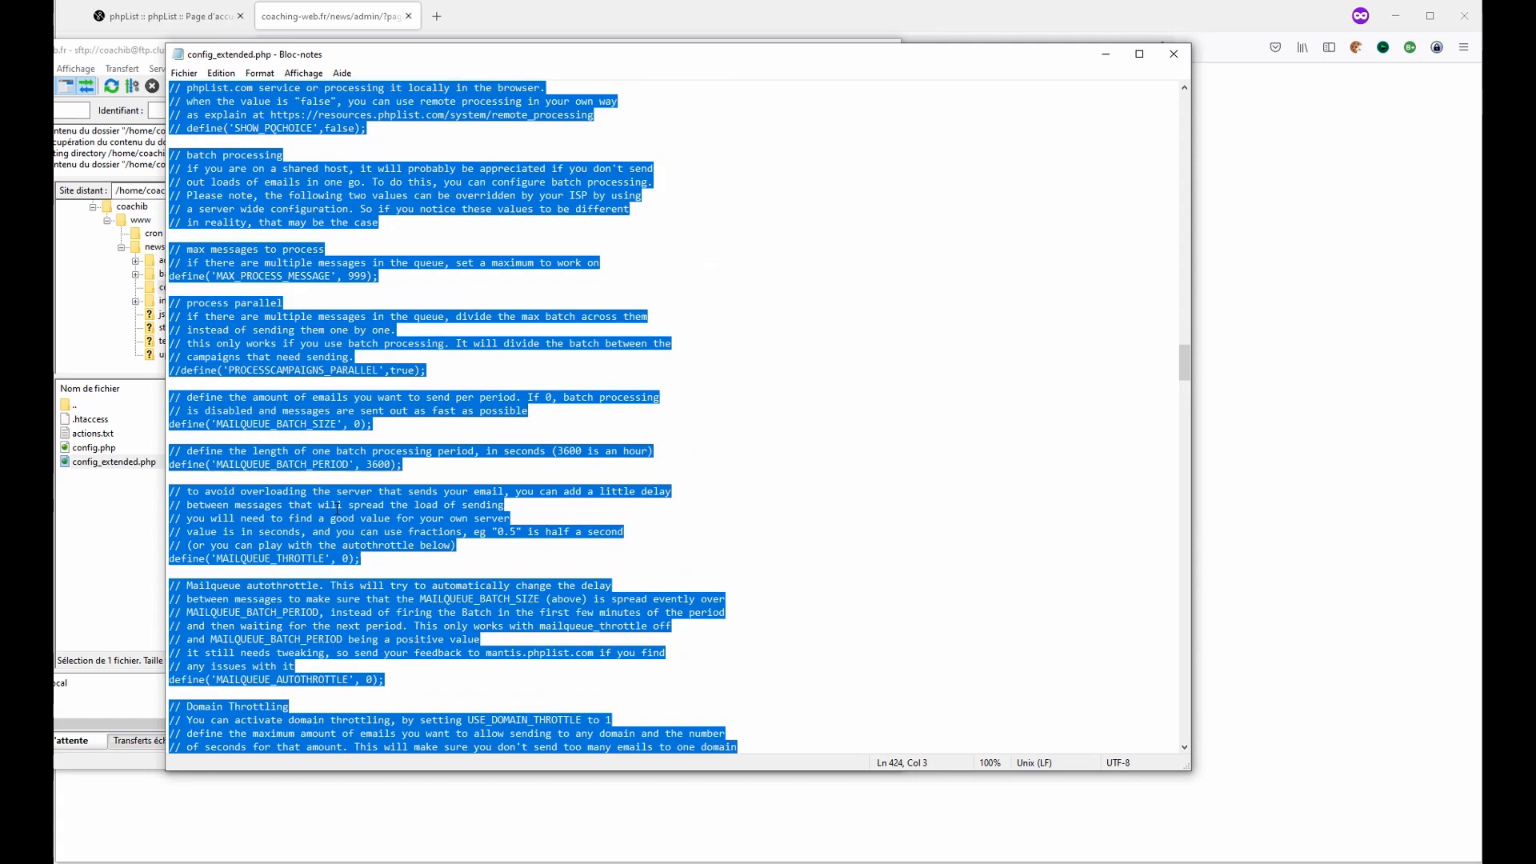
pyautogui.click(1173, 53)
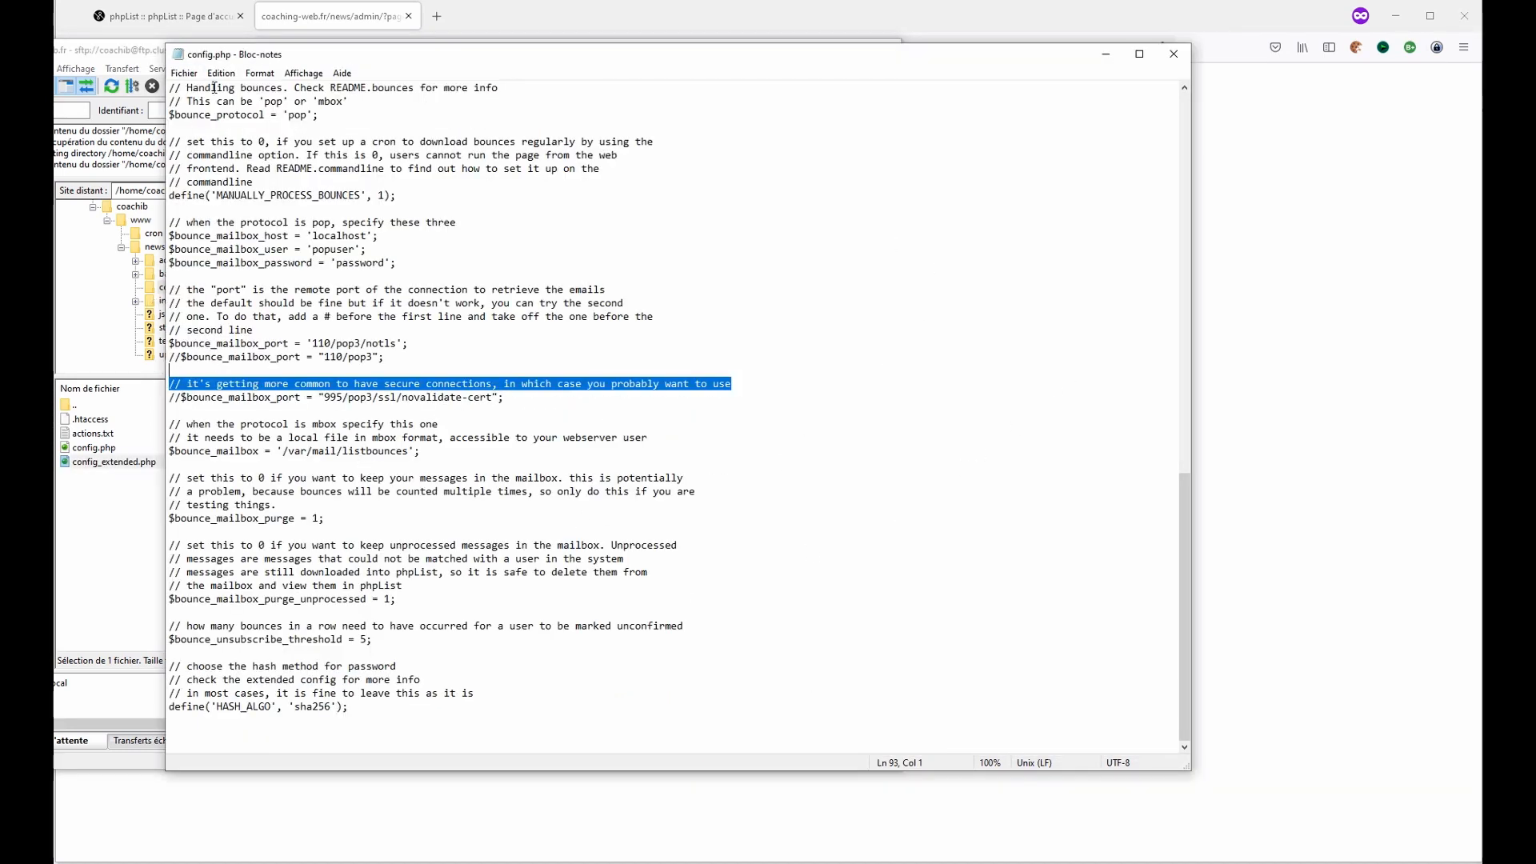
# - Paste the copied Queue and Load management section at the end of config.php, after two blank lines
pyautogui.moveTo(379, 59); pyautogui.dragTo(587, 73)
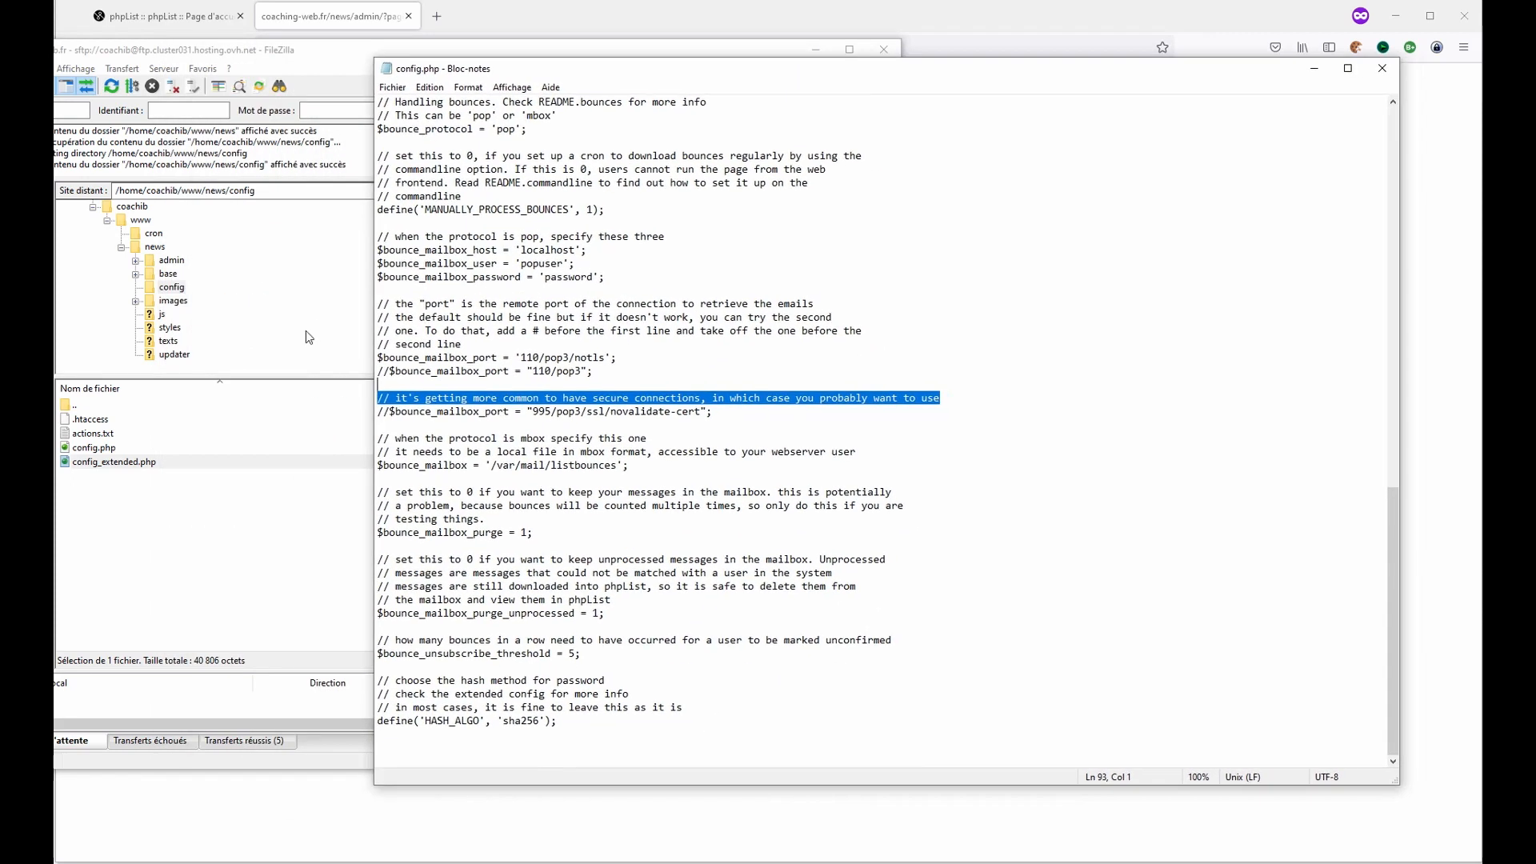
pyautogui.click(595, 729)
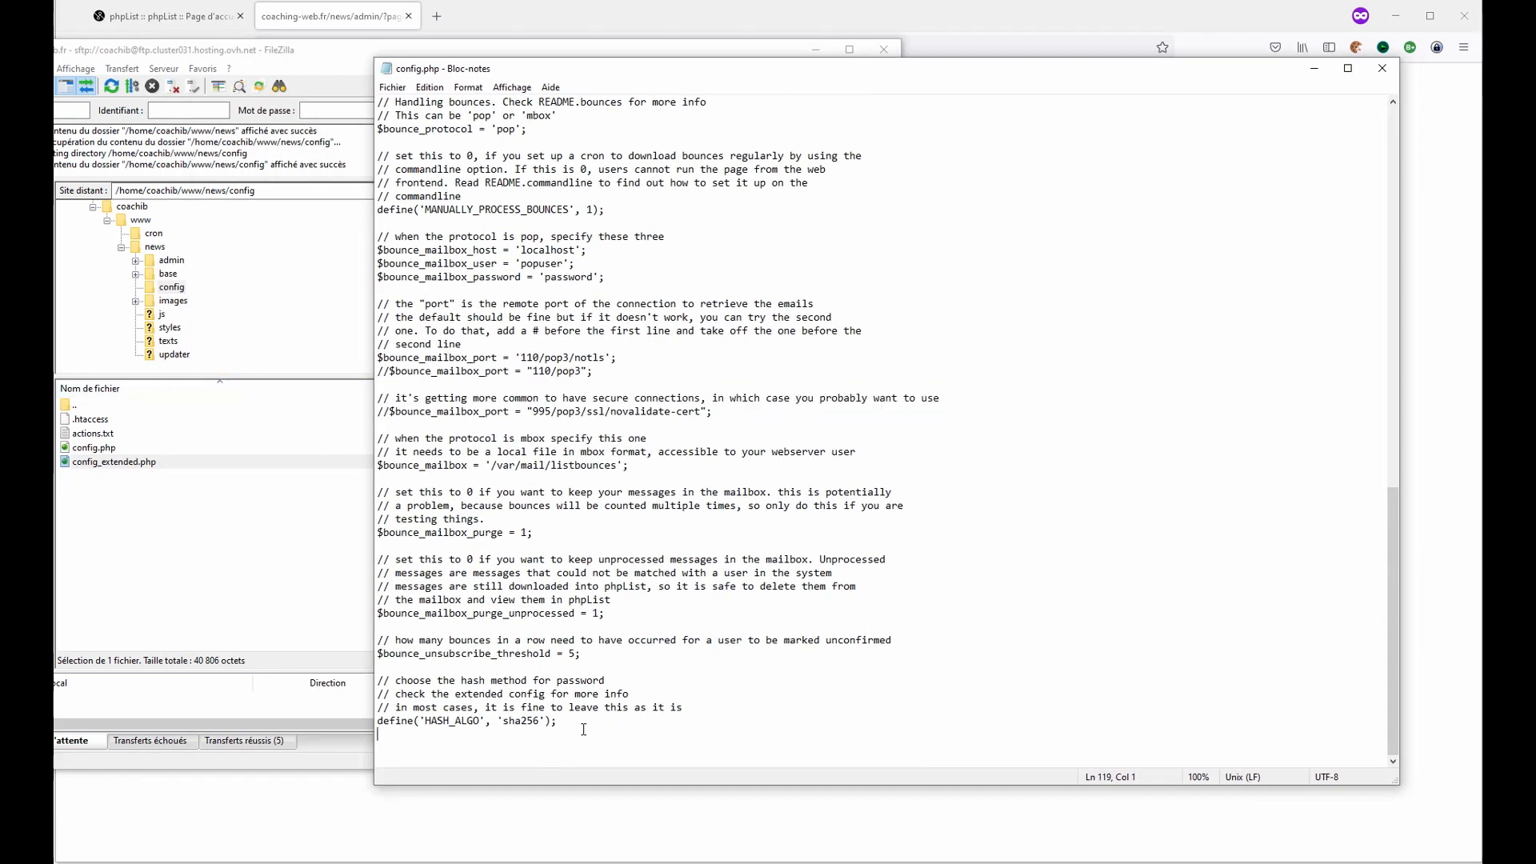
pyautogui.press('Return')
pyautogui.press('Return')
pyautogui.hotkey('ctrl', 'v')
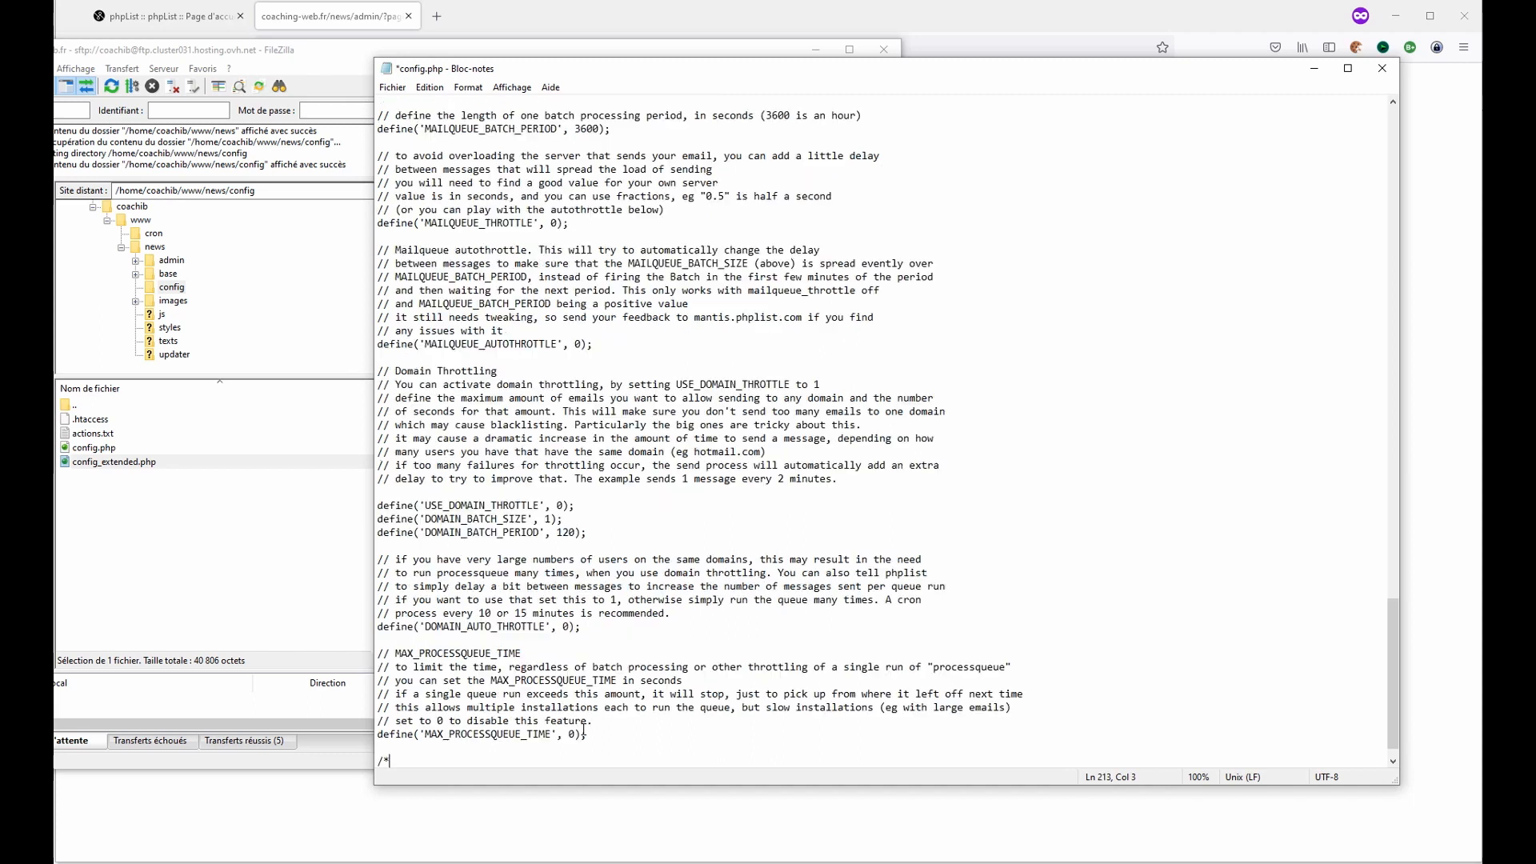
# - Set MANUALLY_PROCESS_QUEUE to 0 in the pasted section
pyautogui.scroll(19, 654, 674)
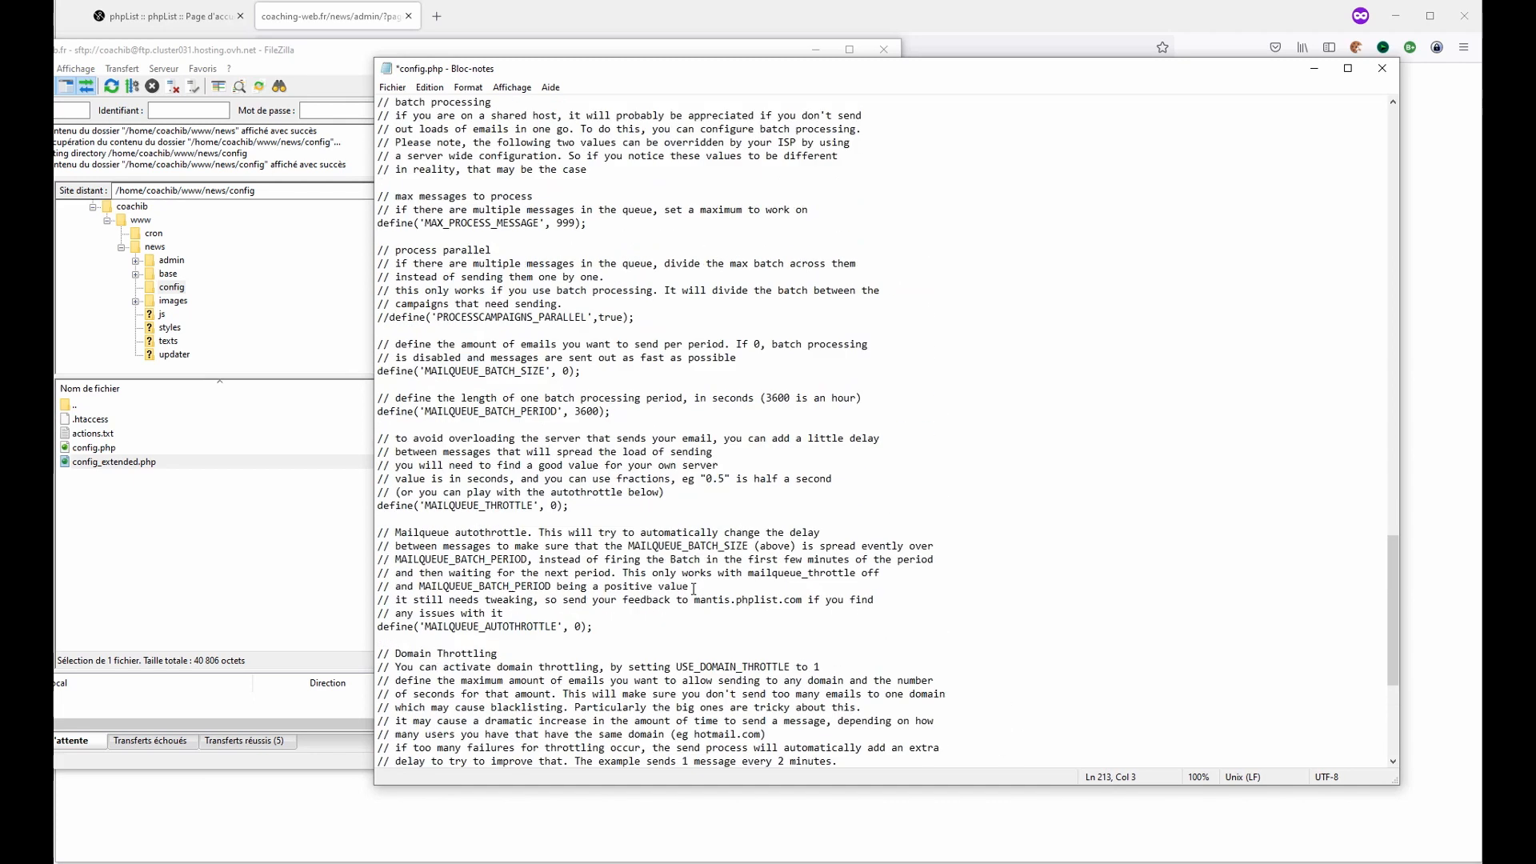
pyautogui.scroll(-9, 648, 552)
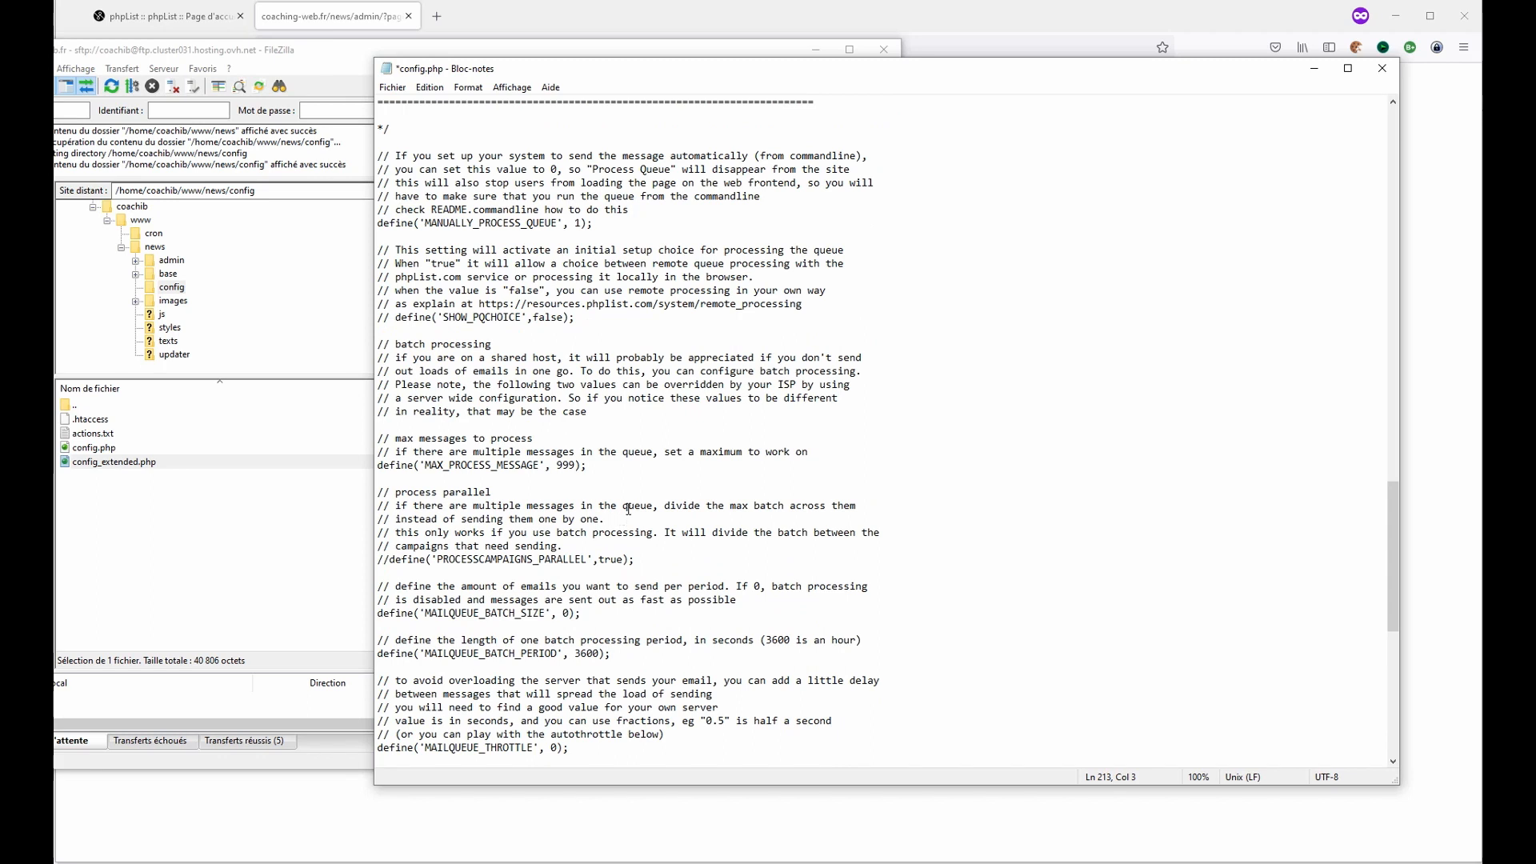
pyautogui.click(636, 221)
pyautogui.click(574, 222)
pyautogui.write('0')
pyautogui.press('Delete')
pyautogui.click(605, 225)
pyautogui.scroll(-3, 466, 374)
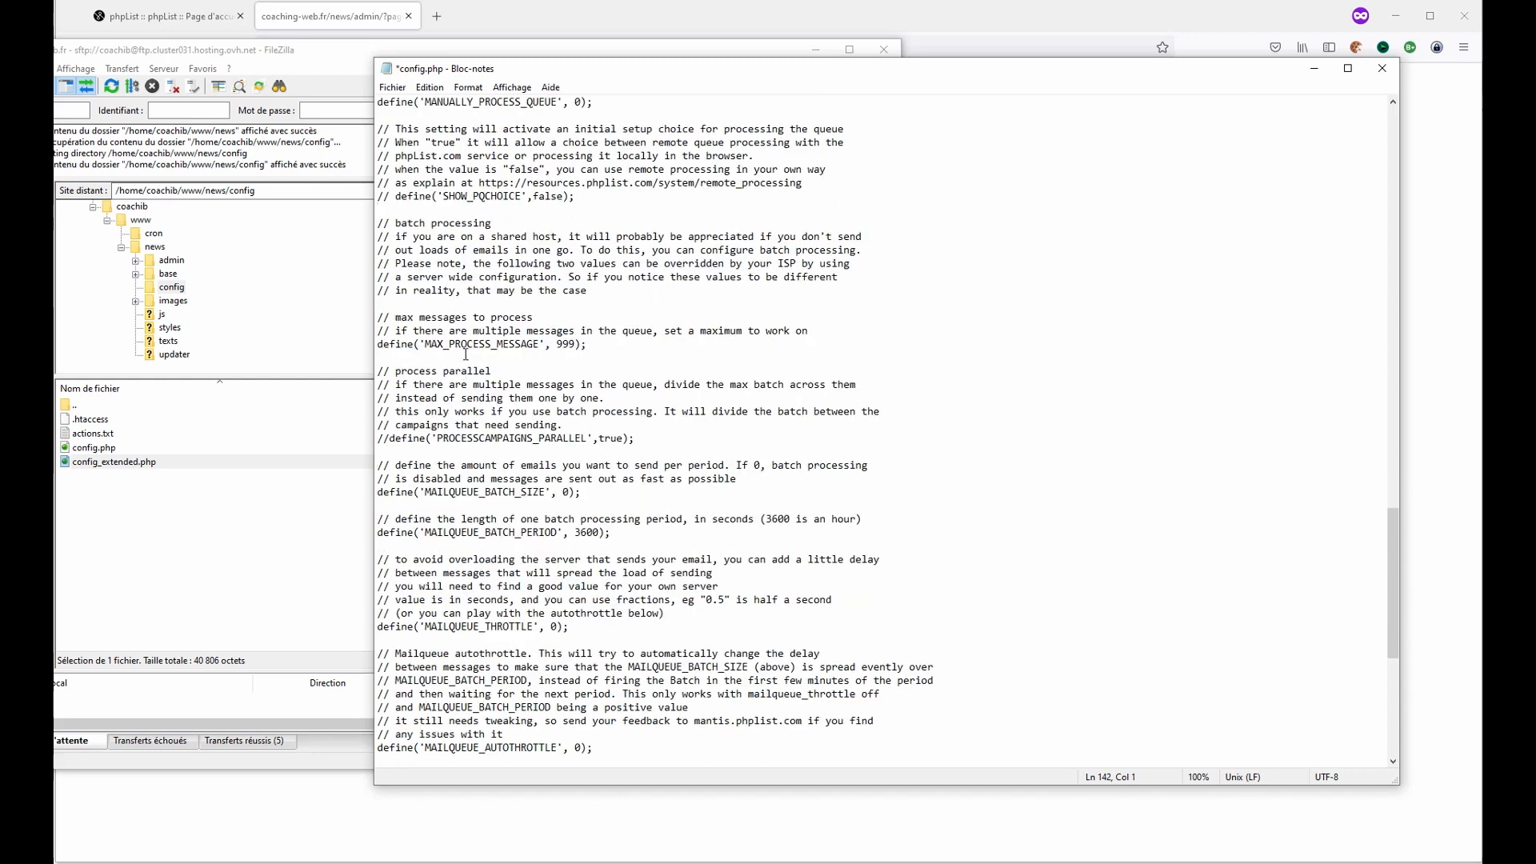
# - Comment out the MAX_PROCESS_MESSAGE define line and check the already commented process parallel block
pyautogui.click(383, 345)
pyautogui.press('Home')
pyautogui.write('//')
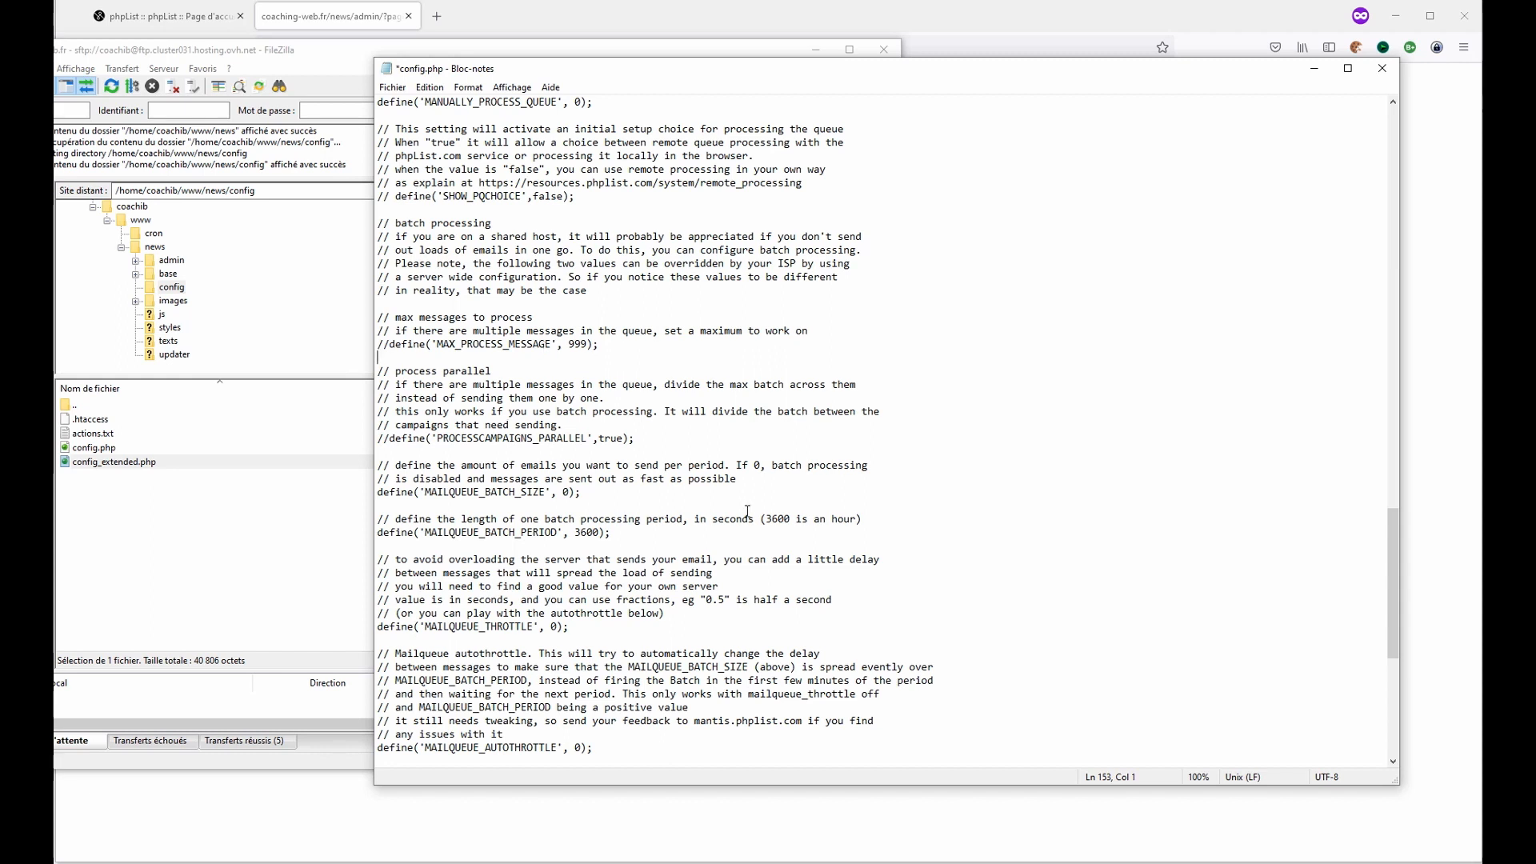
pyautogui.press('Right')
pyautogui.click(611, 344)
pyautogui.moveTo(395, 372); pyautogui.dragTo(710, 427)
pyautogui.click(710, 428)
# - Set MAILQUEUE_BATCH_SIZE to 180
pyautogui.click(619, 496)
pyautogui.moveTo(480, 491); pyautogui.dragTo(517, 492)
pyautogui.press('Right')
pyautogui.press('Right')
pyautogui.press('Right')
pyautogui.press('Right')
pyautogui.press('Right')
pyautogui.press('Right')
pyautogui.write('18')
pyautogui.press('End')
pyautogui.press('Left')
pyautogui.press('Left')
# - Set MAILQUEUE_THROTTLE to 20
pyautogui.click(514, 640)
pyautogui.click(601, 625)
pyautogui.write('2')
pyautogui.scroll(-4, 585, 596)
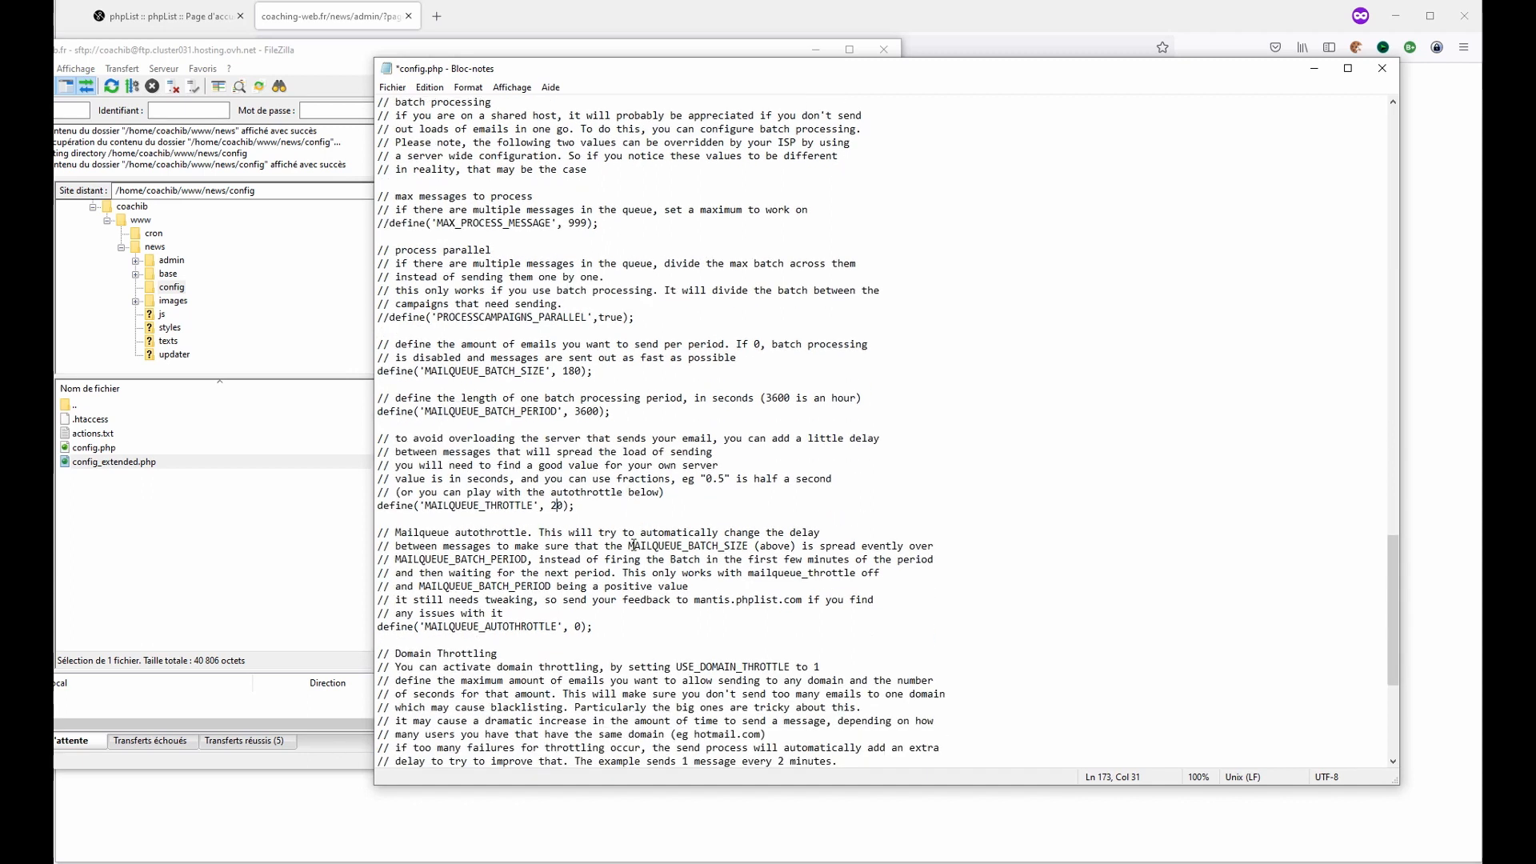
# - Comment out the MAILQUEUE_AUTOTHROTTLE define line
pyautogui.click(573, 587)
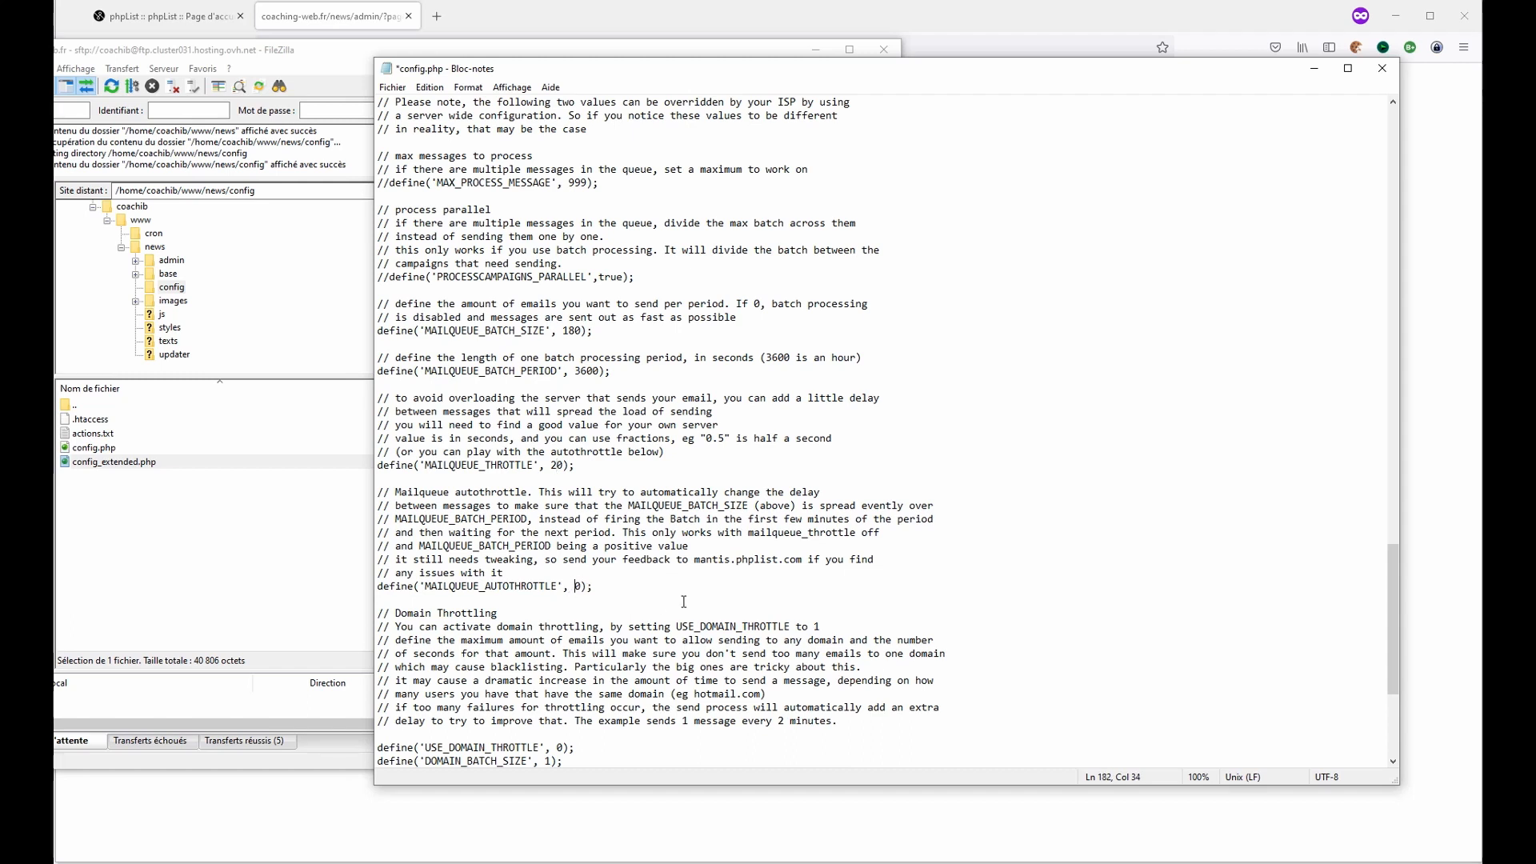
pyautogui.press('Left')
pyautogui.press('Left')
pyautogui.press('Left')
pyautogui.press('Left')
pyautogui.press('Left')
pyautogui.press('Left')
pyautogui.press('Left')
pyautogui.press('Left')
pyautogui.press('Left')
pyautogui.press('Left')
pyautogui.press('Left')
pyautogui.press('Left')
pyautogui.press('Left')
pyautogui.press('Left')
pyautogui.press('Left')
pyautogui.press('Left')
pyautogui.press('Left')
pyautogui.press('Left')
pyautogui.press('Left')
pyautogui.press('Left')
pyautogui.press('Left')
pyautogui.press('Left')
pyautogui.press('Left')
pyautogui.press('Left')
pyautogui.press('Left')
pyautogui.press('Left')
pyautogui.press('Left')
pyautogui.press('Left')
pyautogui.write('//')
pyautogui.press('End')
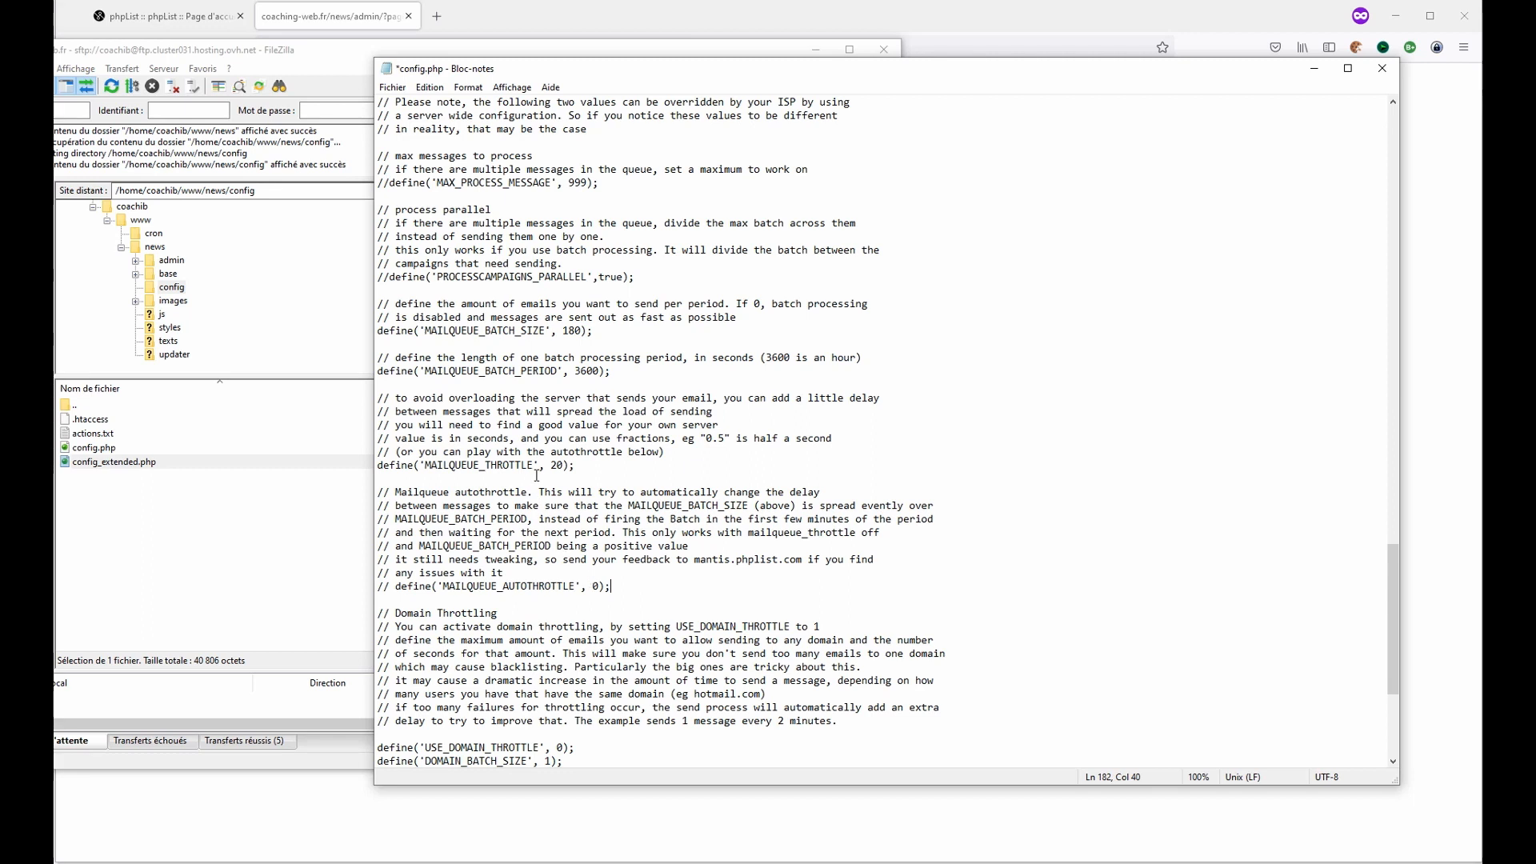
# - Comment out the USE_DOMAIN_THROTTLE, DOMAIN_BATCH_SIZE and DOMAIN_BATCH_PERIOD define lines
pyautogui.moveTo(550, 467); pyautogui.dragTo(564, 466)
pyautogui.scroll(-3, 693, 572)
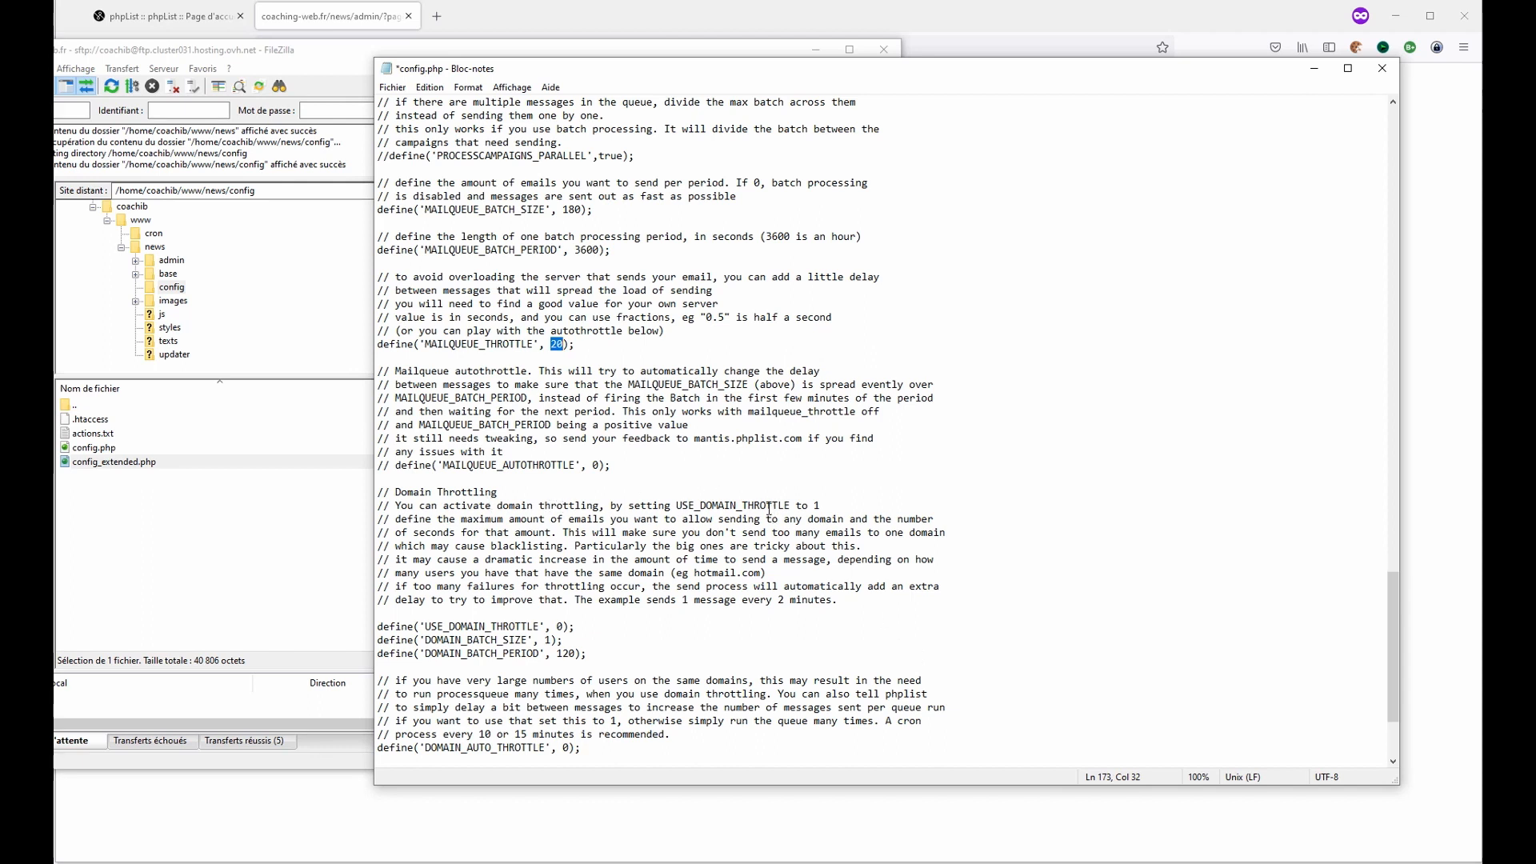
pyautogui.click(728, 599)
pyautogui.press('Down')
pyautogui.press('Down')
pyautogui.press('Home')
pyautogui.press('Down')
pyautogui.moveTo(551, 344); pyautogui.dragTo(568, 344)
pyautogui.click(391, 626)
pyautogui.write('//')
pyautogui.write('//')
pyautogui.press('Down')
pyautogui.press('Home')
pyautogui.write('//')
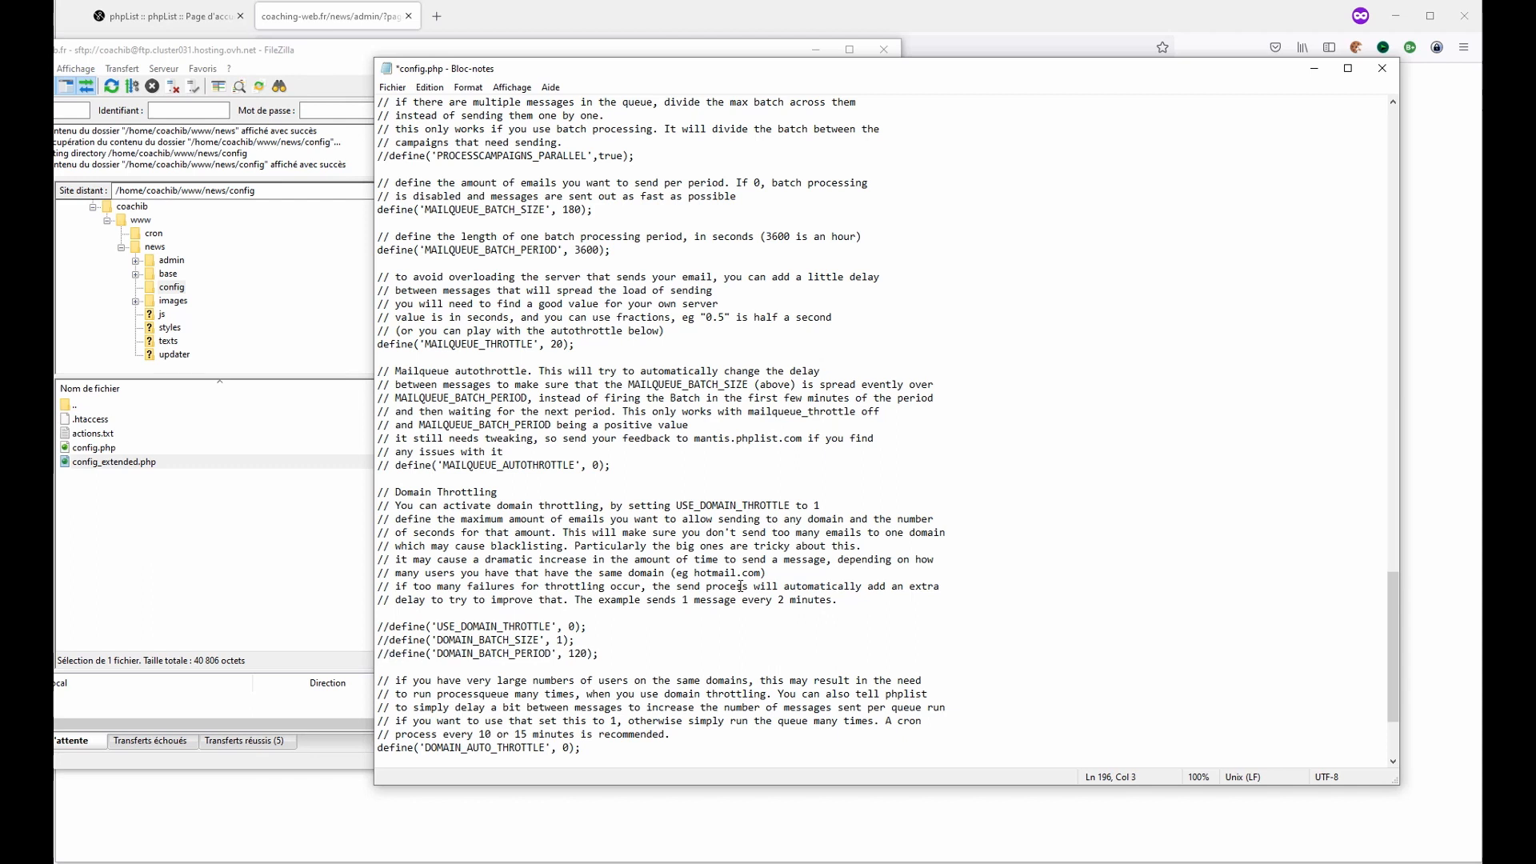
# - Comment out the DOMAIN_AUTO_THROTTLE and MAX_PROCESSQUEUE_TIME define lines
pyautogui.scroll(-2, 553, 572)
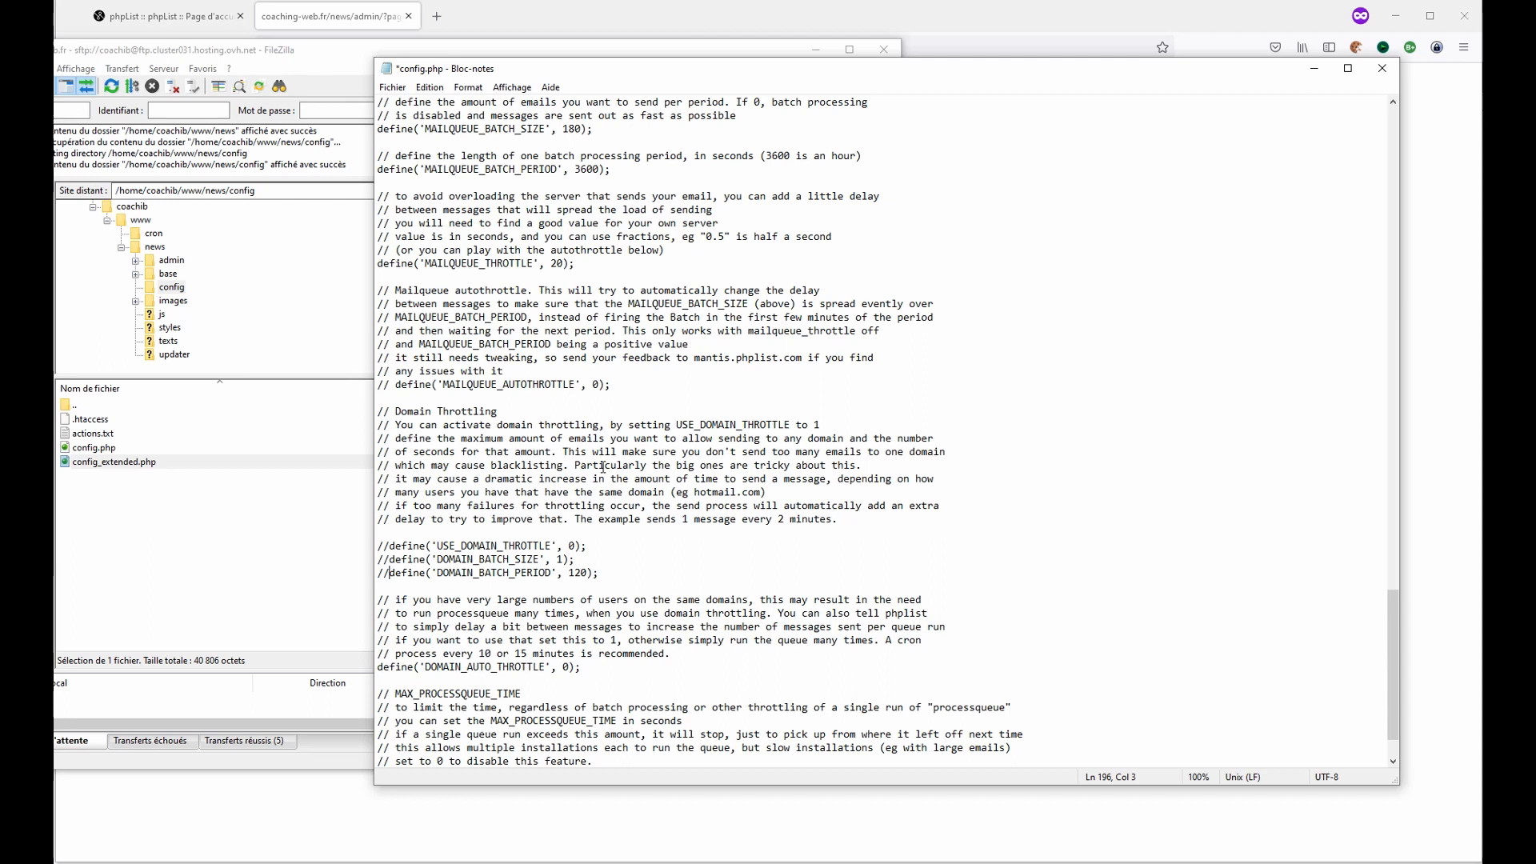
pyautogui.scroll(-2, 600, 464)
pyautogui.click(390, 600)
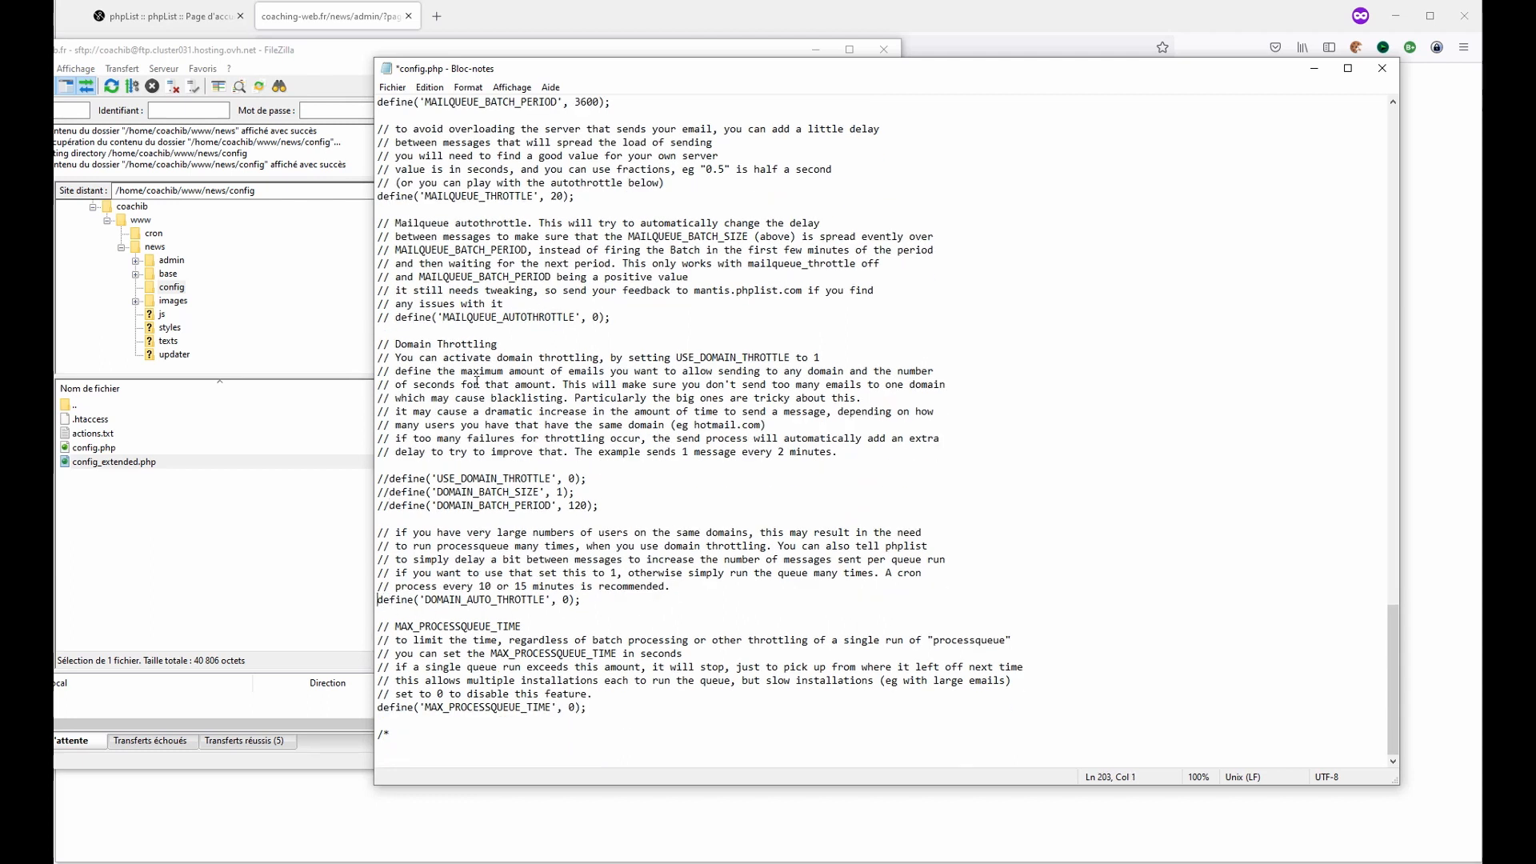
pyautogui.write('//')
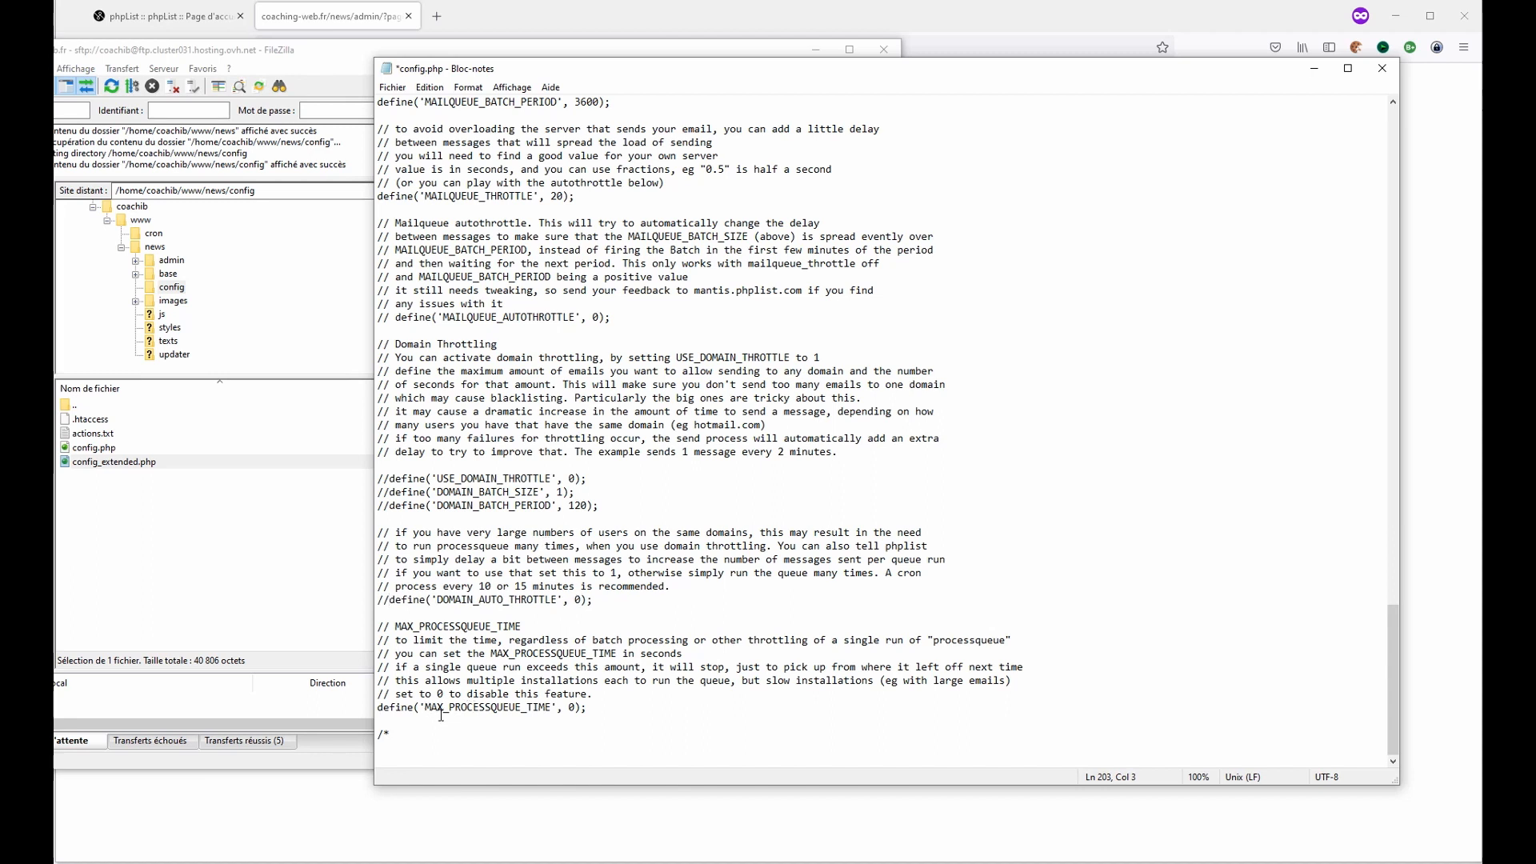
pyautogui.click(380, 707)
pyautogui.write('//')
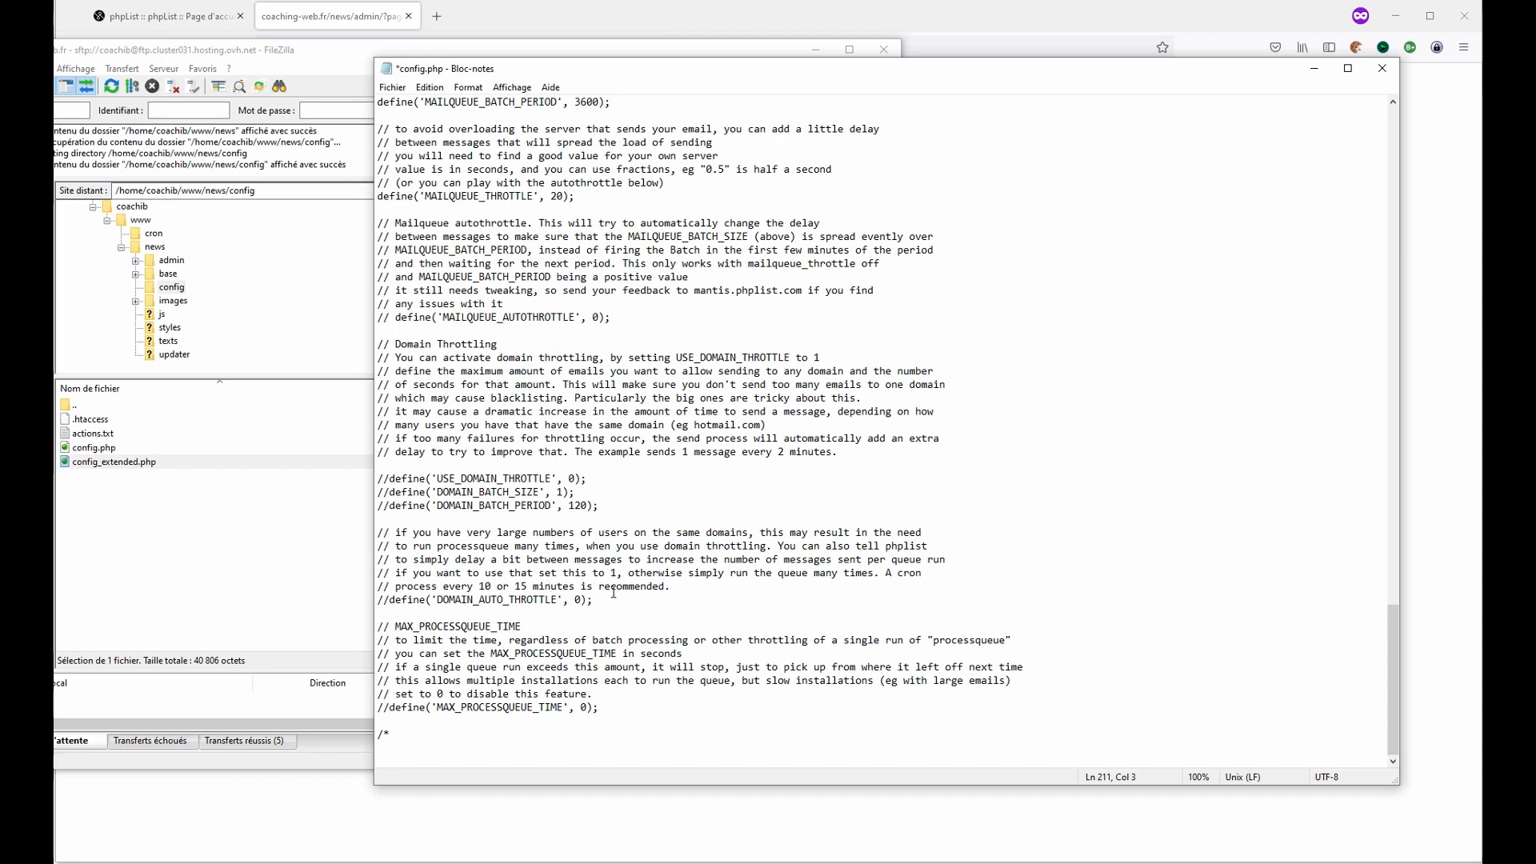
# - Review the batch size, batch period and throttle values in the pasted section
pyautogui.scroll(7, 620, 608)
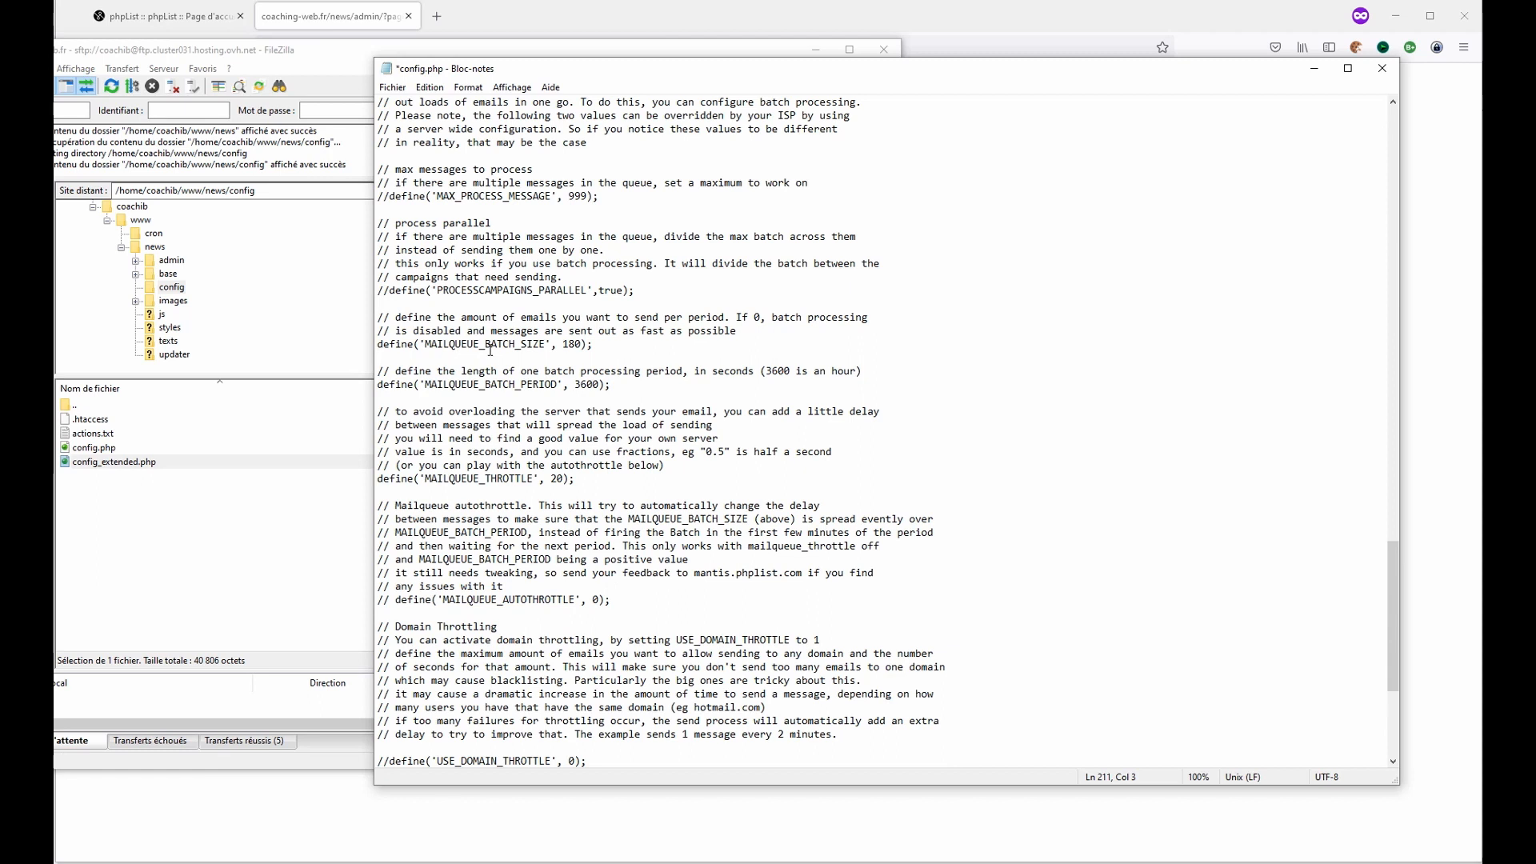
pyautogui.scroll(1, 516, 272)
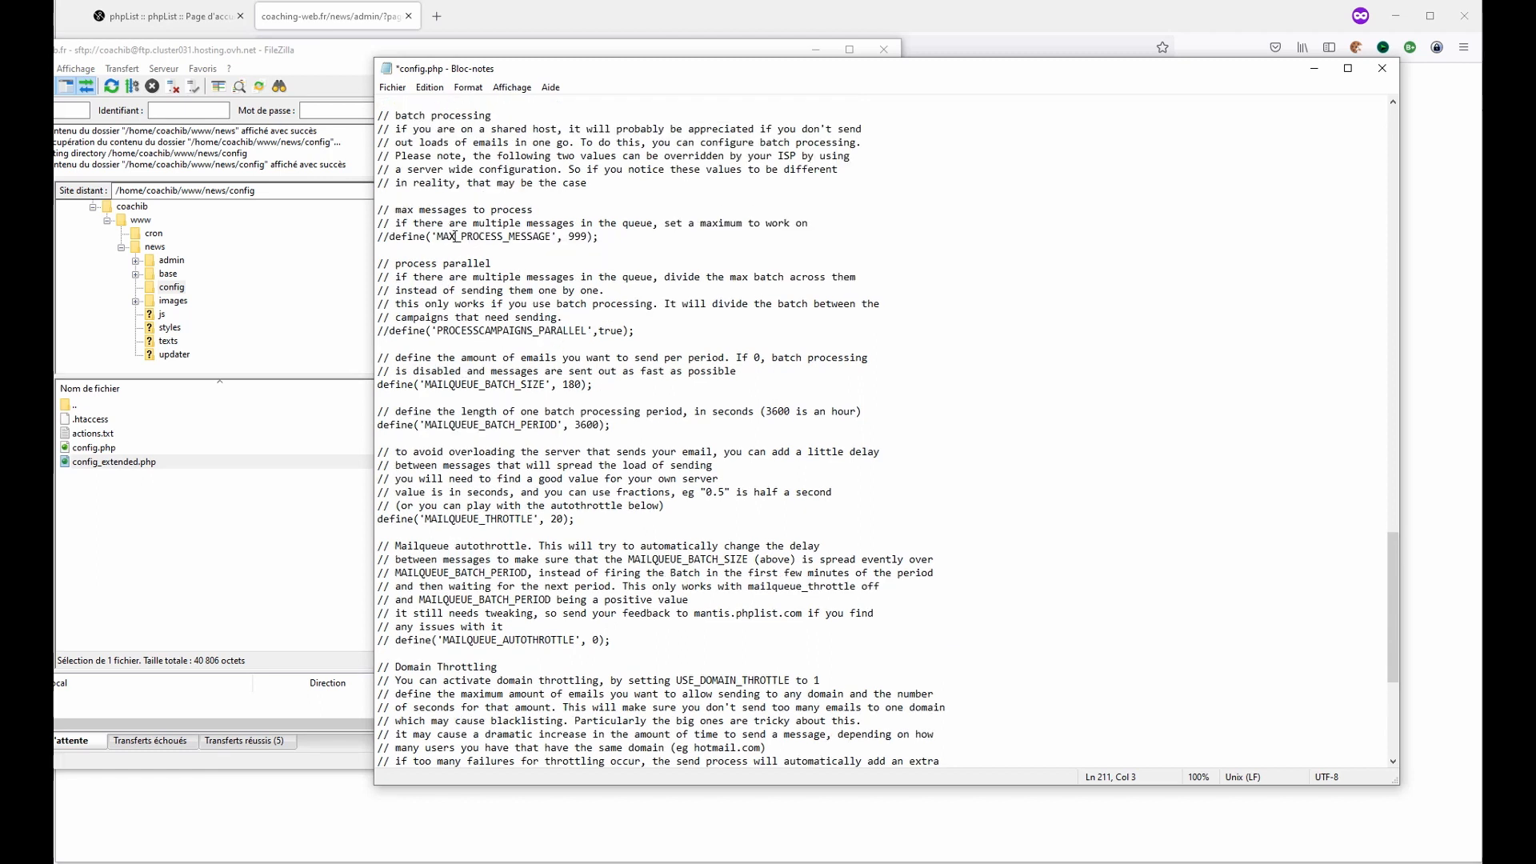
pyautogui.moveTo(407, 384); pyautogui.dragTo(601, 384)
pyautogui.click(601, 384)
pyautogui.moveTo(575, 425); pyautogui.dragTo(598, 427)
pyautogui.click(600, 427)
pyautogui.moveTo(550, 517); pyautogui.dragTo(567, 519)
pyautogui.click(591, 528)
pyautogui.scroll(-8, 588, 517)
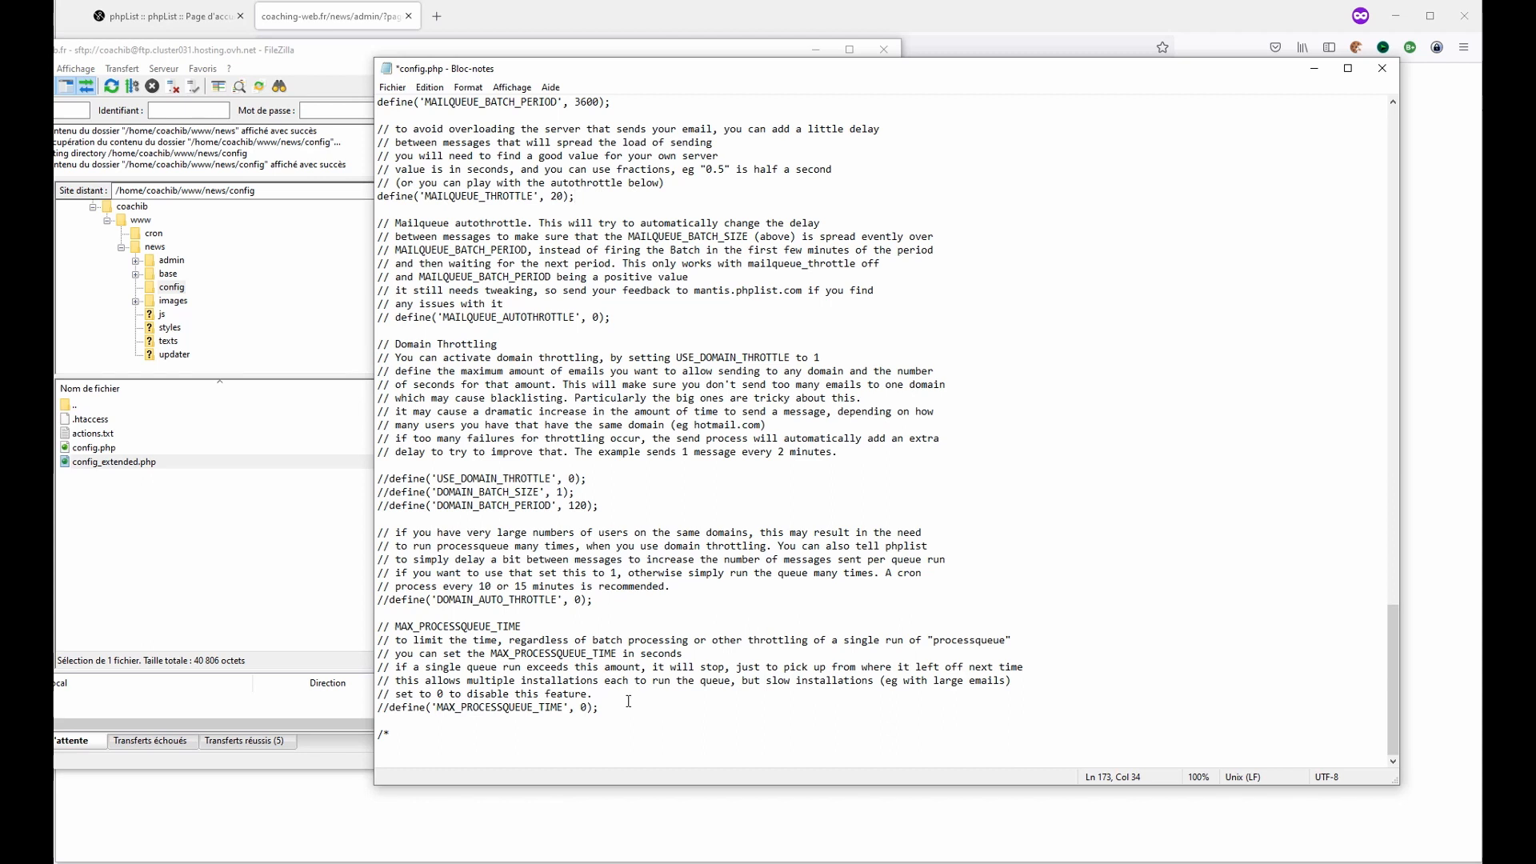
# - Delete the commented autothrottle, domain throttling and MAX_PROCESSQUEUE_TIME blocks from the pasted section
pyautogui.moveTo(625, 706); pyautogui.dragTo(358, 308)
pyautogui.scroll(1, 468, 424)
pyautogui.scroll(1, 480, 438)
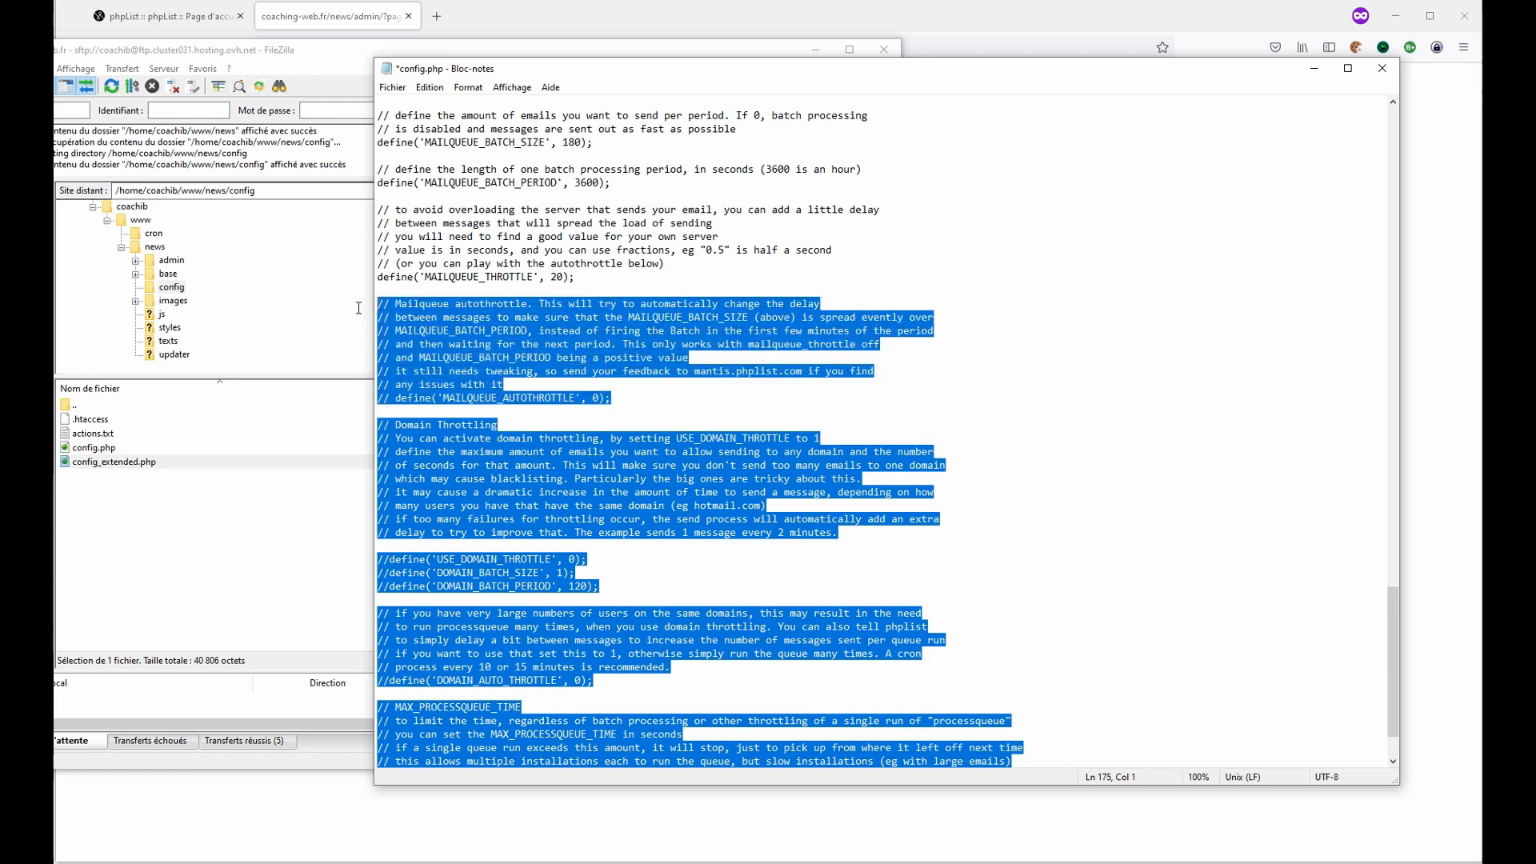
pyautogui.press('Delete')
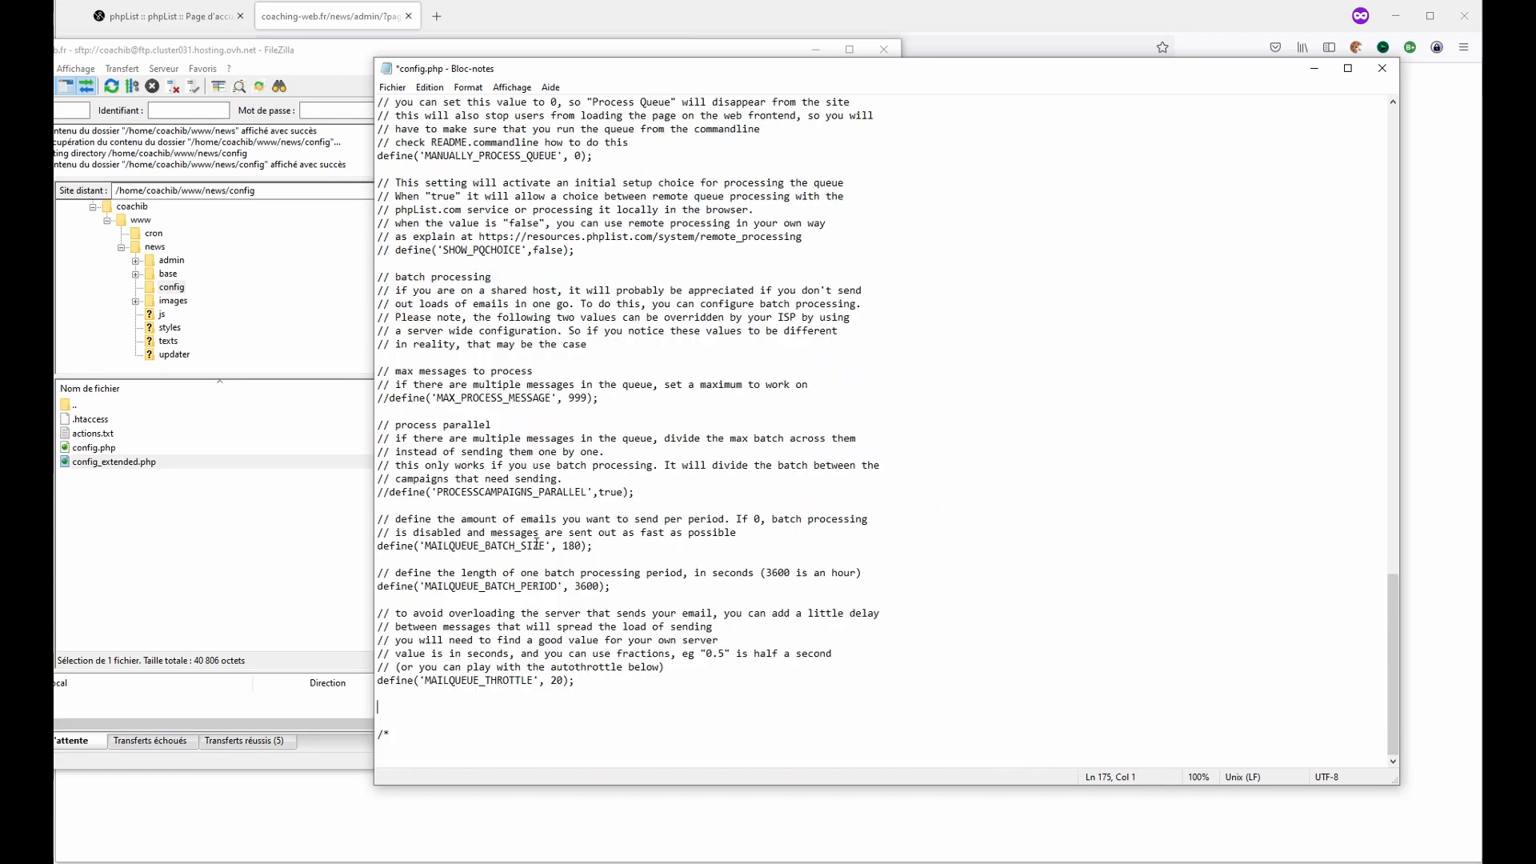
pyautogui.press('BackSpace')
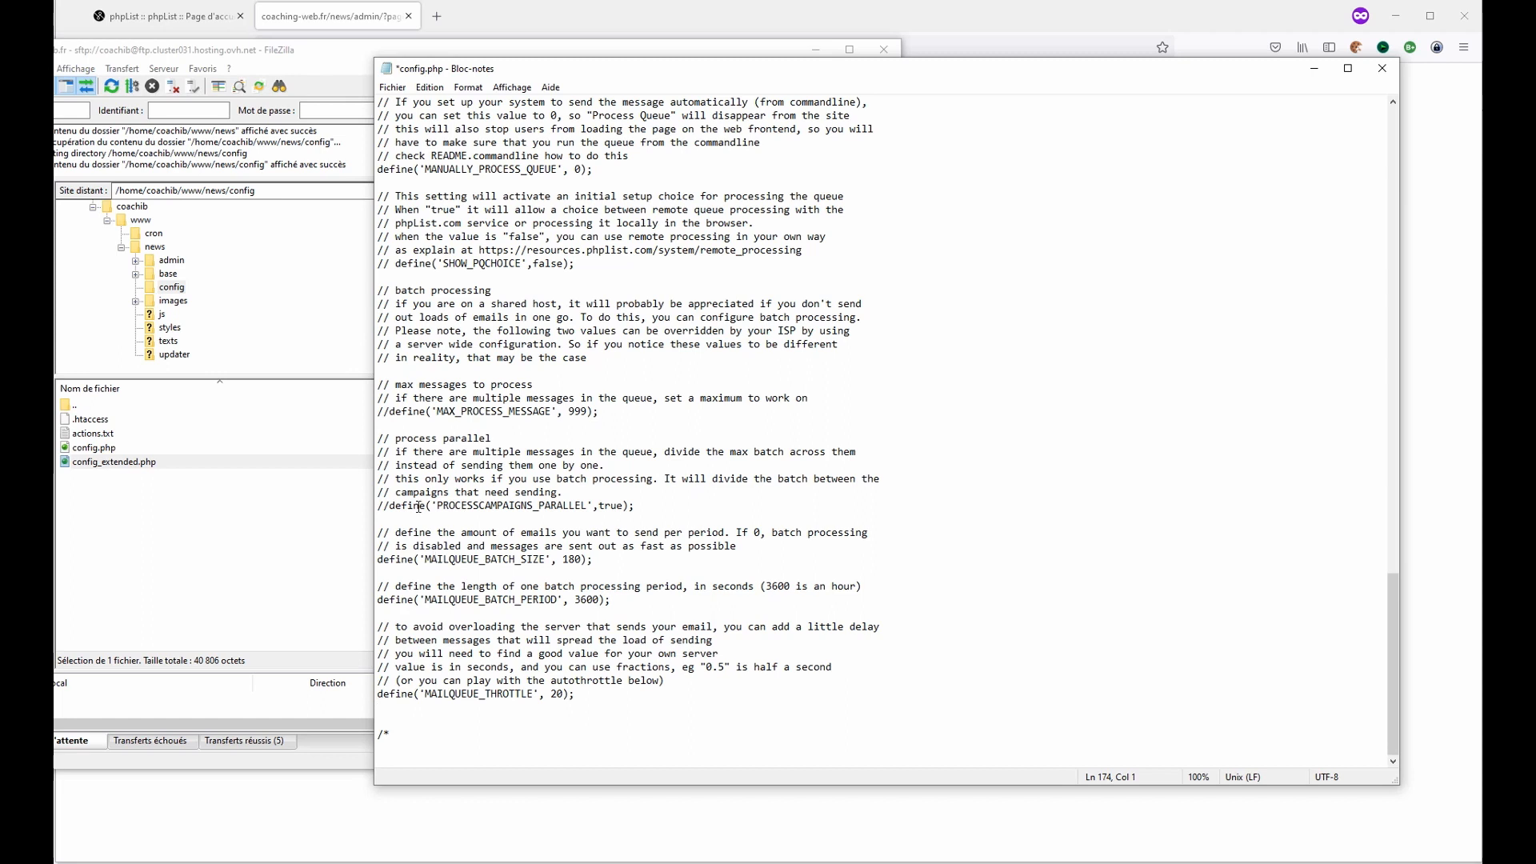
# - Delete the process parallel, max messages, batch processing and SHOW_PQCHOICE comment blocks
pyautogui.moveTo(638, 507); pyautogui.dragTo(371, 439)
pyautogui.press('Delete')
pyautogui.moveTo(600, 478); pyautogui.dragTo(371, 438)
pyautogui.press('Delete')
pyautogui.press('BackSpace')
pyautogui.moveTo(589, 478); pyautogui.dragTo(363, 317)
pyautogui.press('Delete')
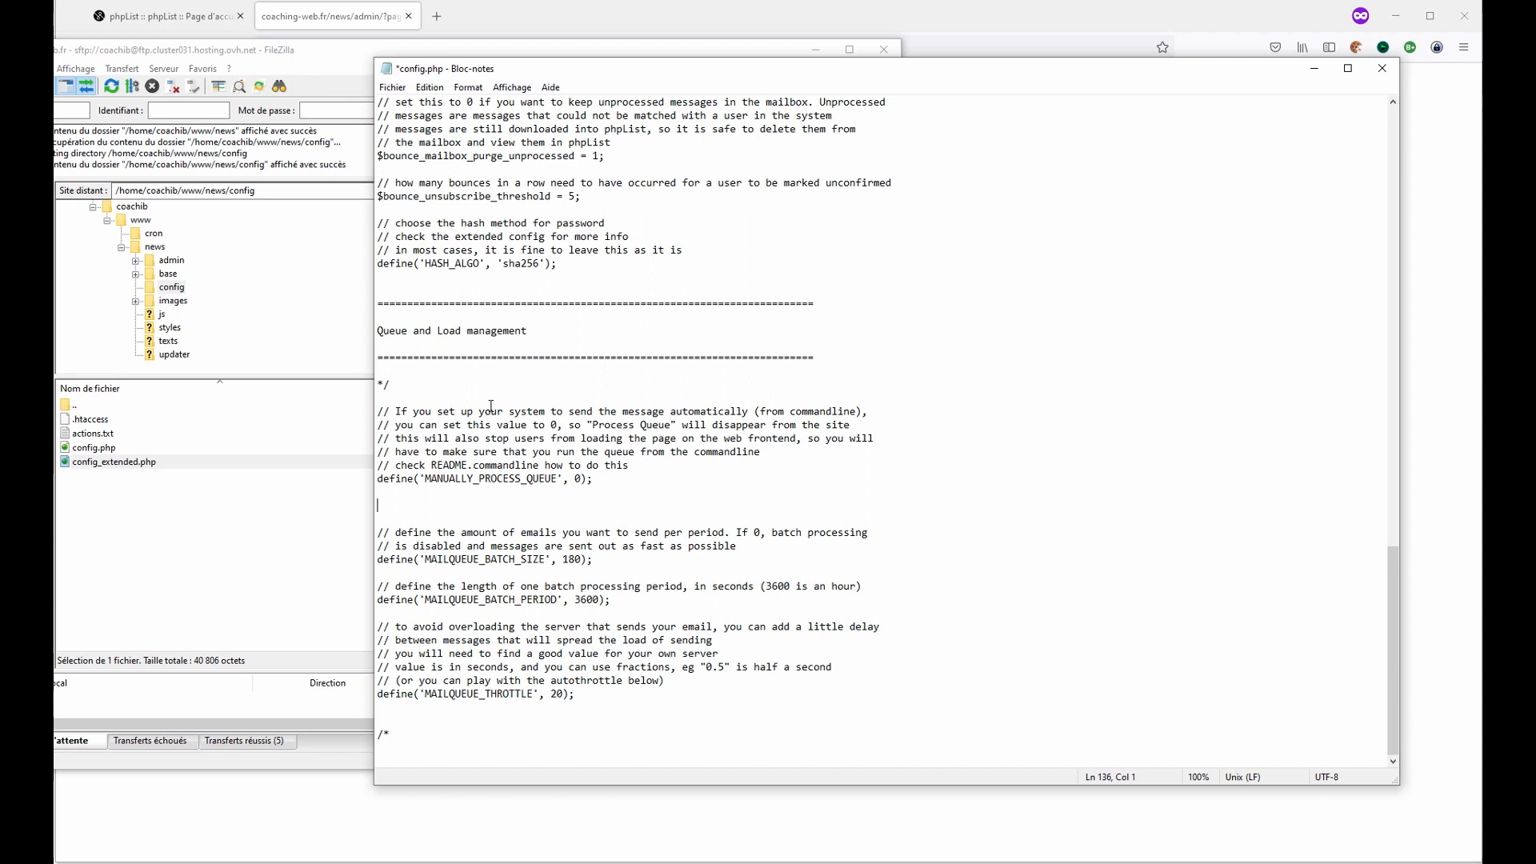
pyautogui.press('Delete')
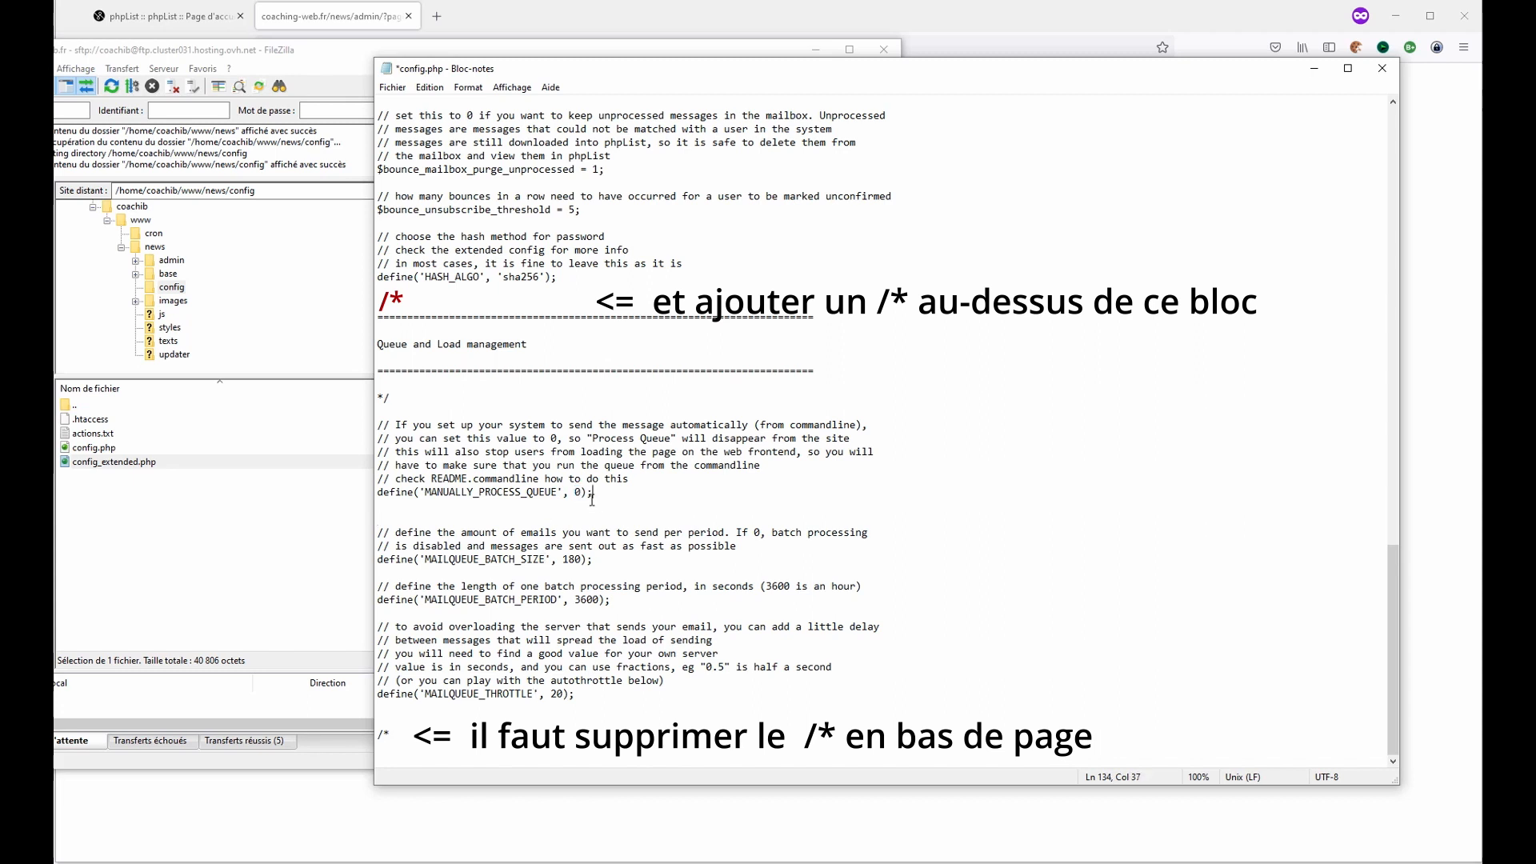
# - Remove the leftover blank line, save config.php and upload the modified file back to the server
pyautogui.press('BackSpace')
pyautogui.press('BackSpace')
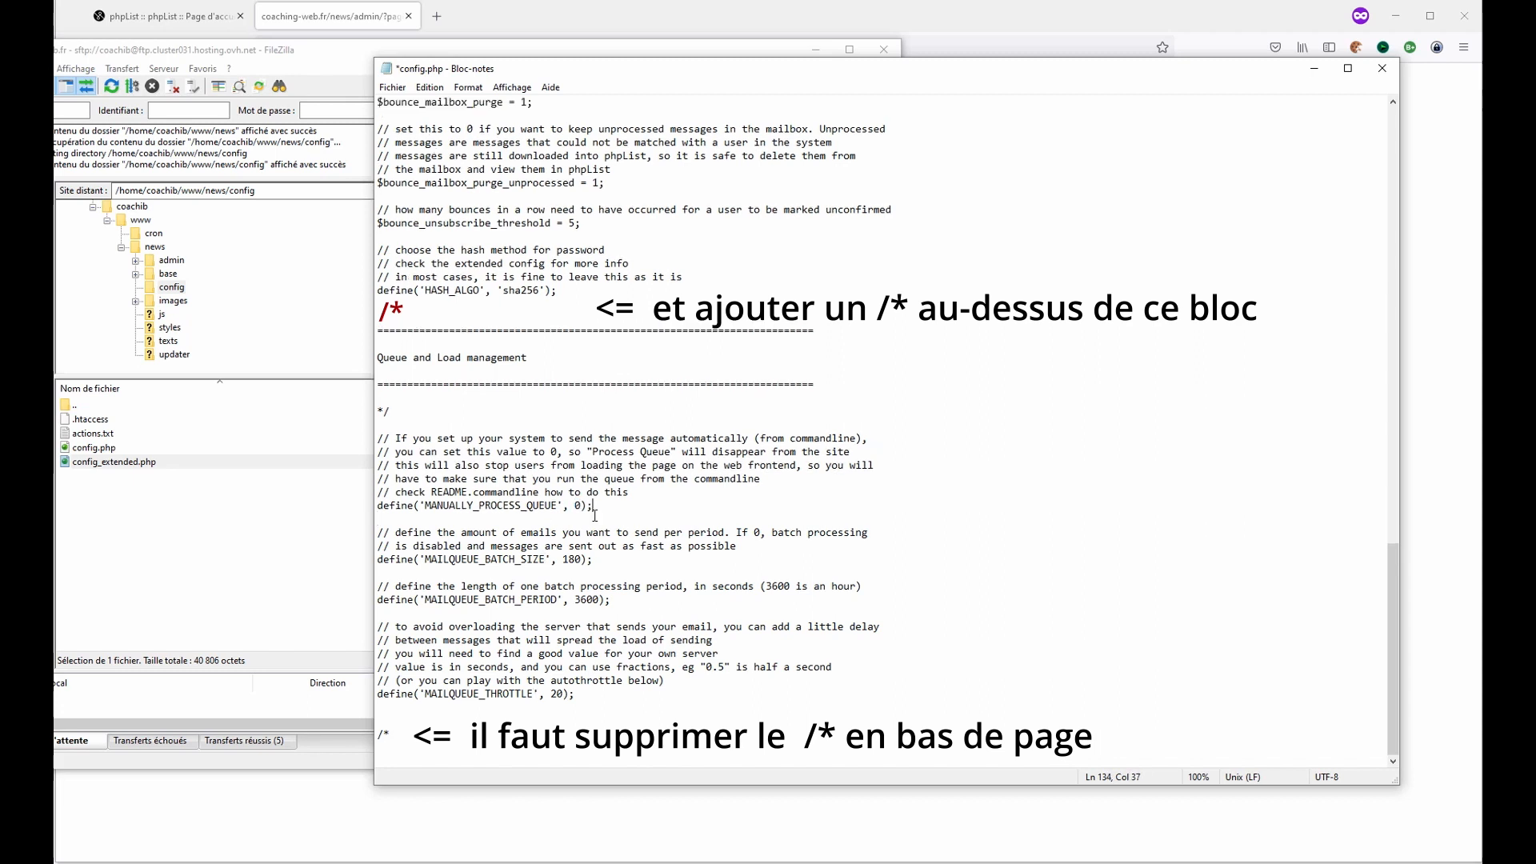
pyautogui.click(392, 88)
pyautogui.click(422, 153)
pyautogui.click(303, 503)
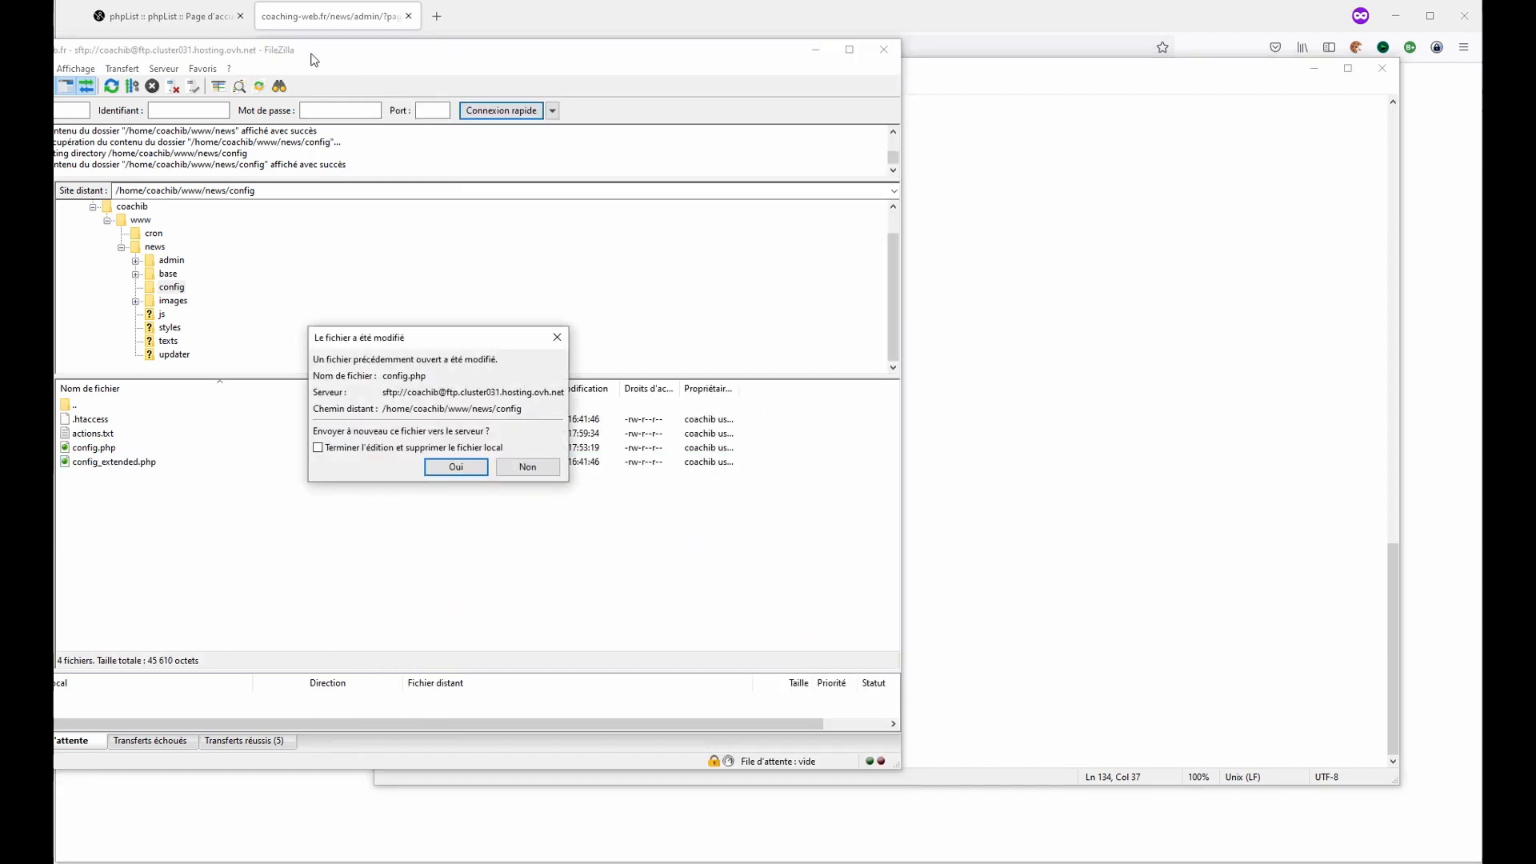
pyautogui.click(442, 467)
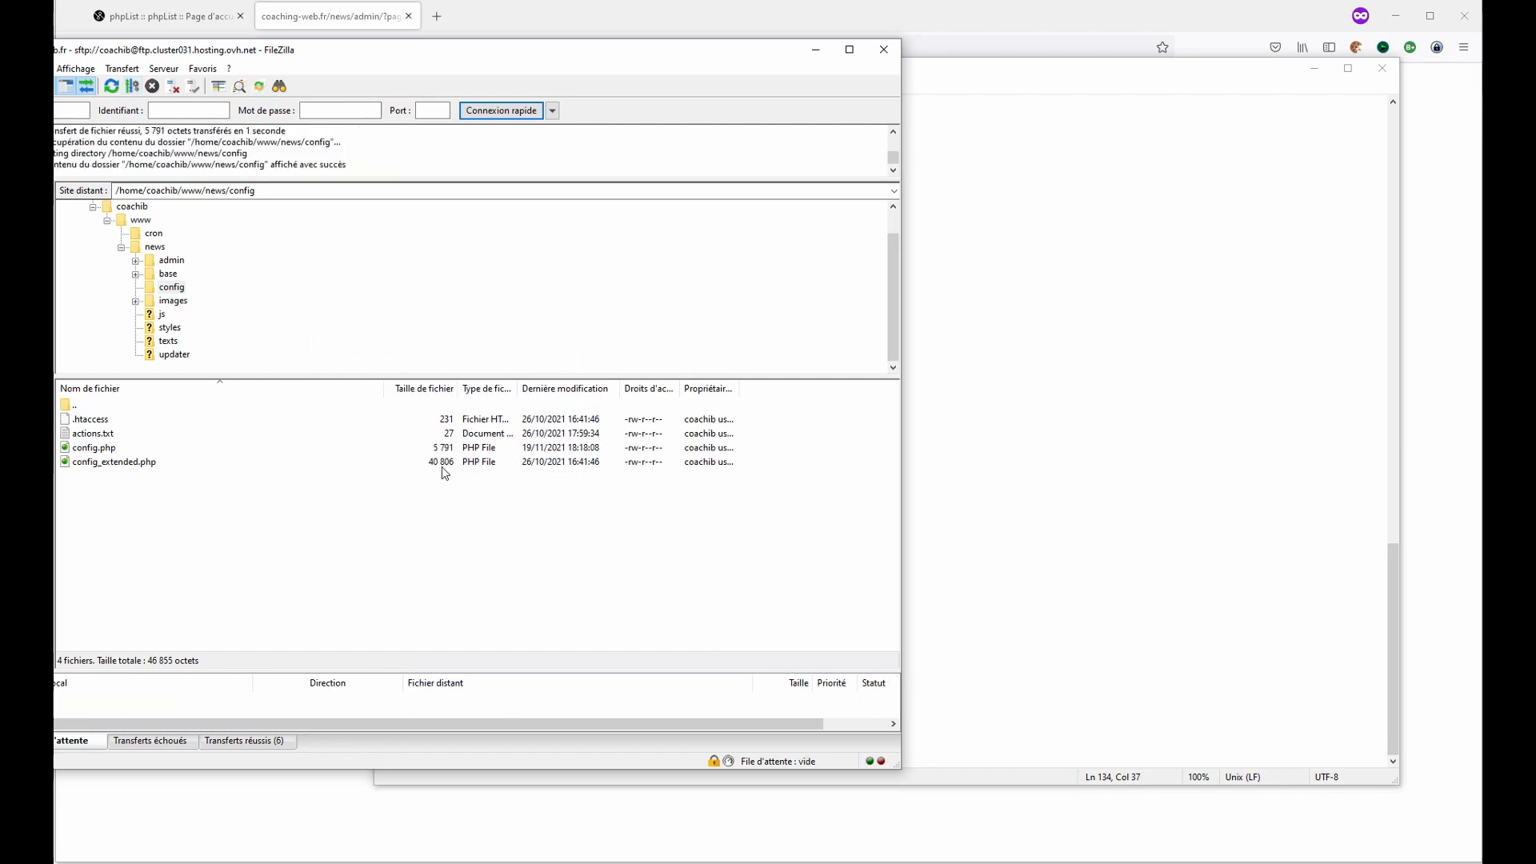